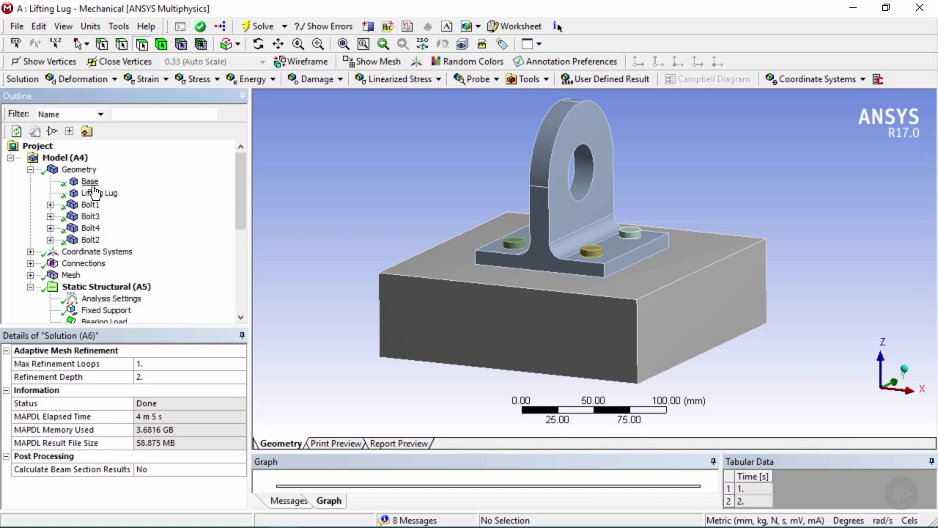
# - Suppress the Base body and accept clearing the existing solution
pyautogui.rightClick(94, 205)
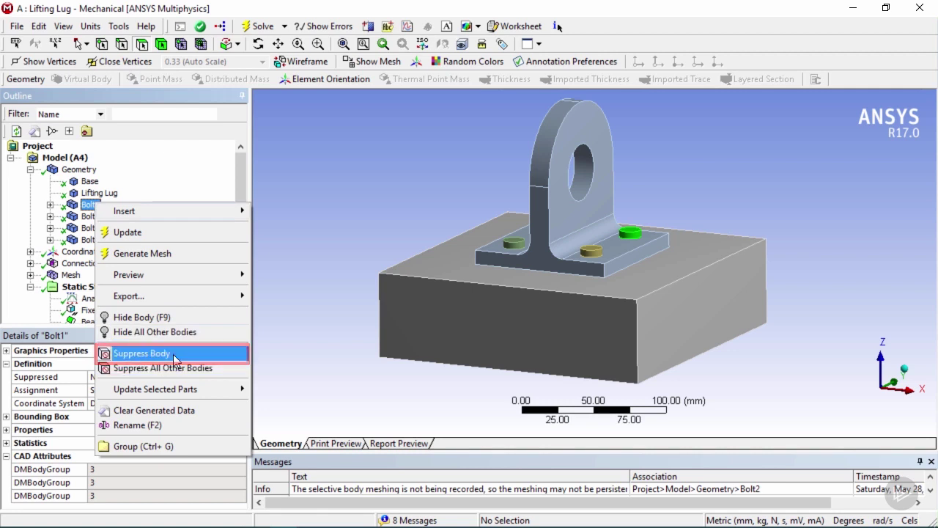
pyautogui.click(279, 128)
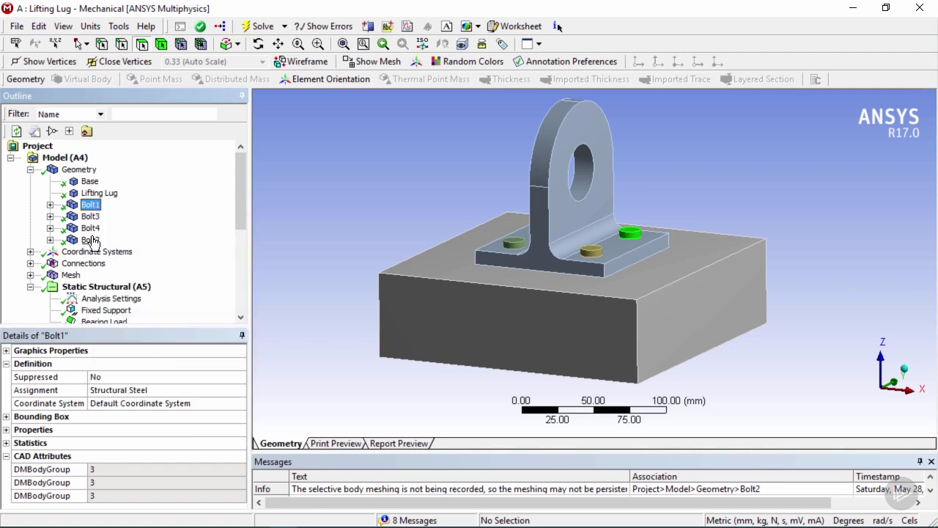
pyautogui.click(94, 187)
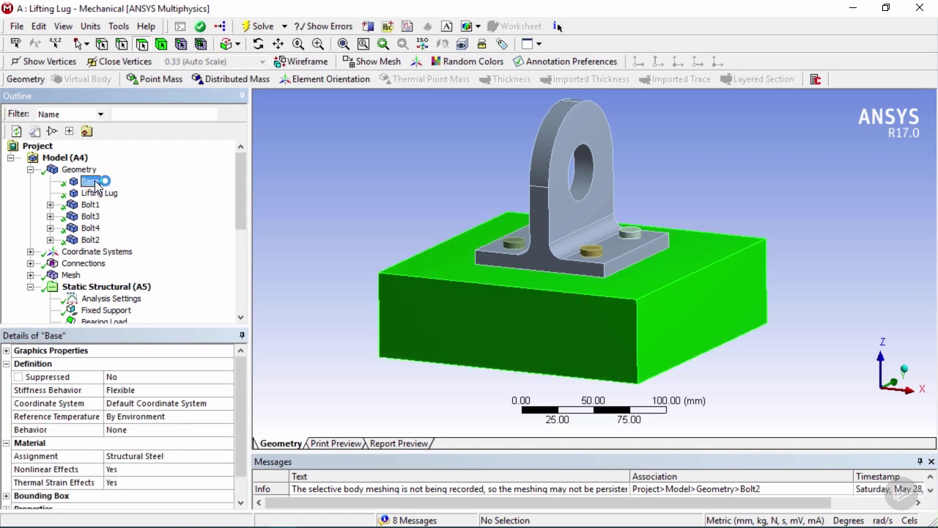
pyautogui.rightClick(94, 187)
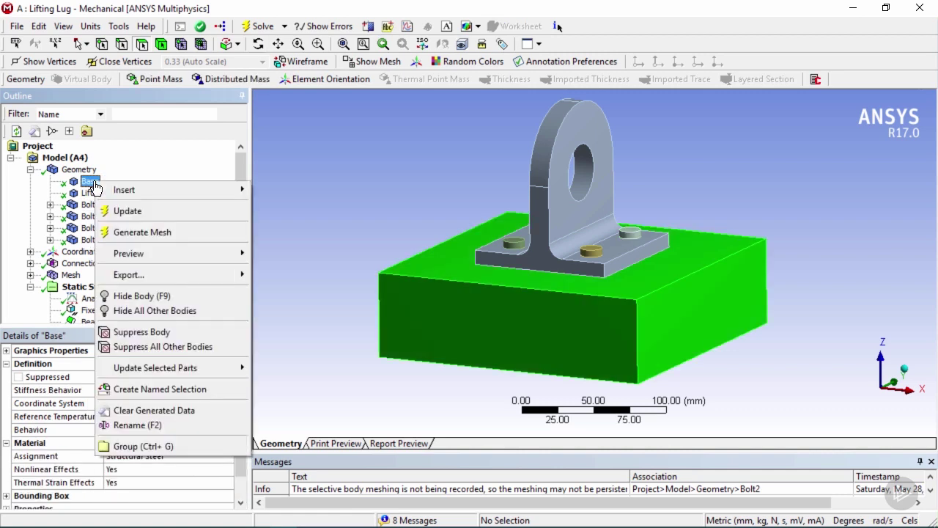
pyautogui.click(167, 332)
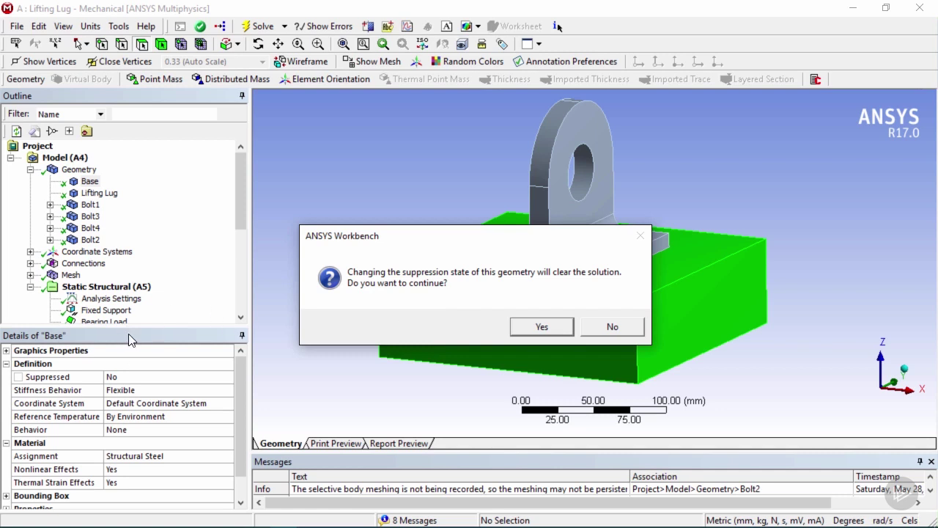
pyautogui.click(530, 327)
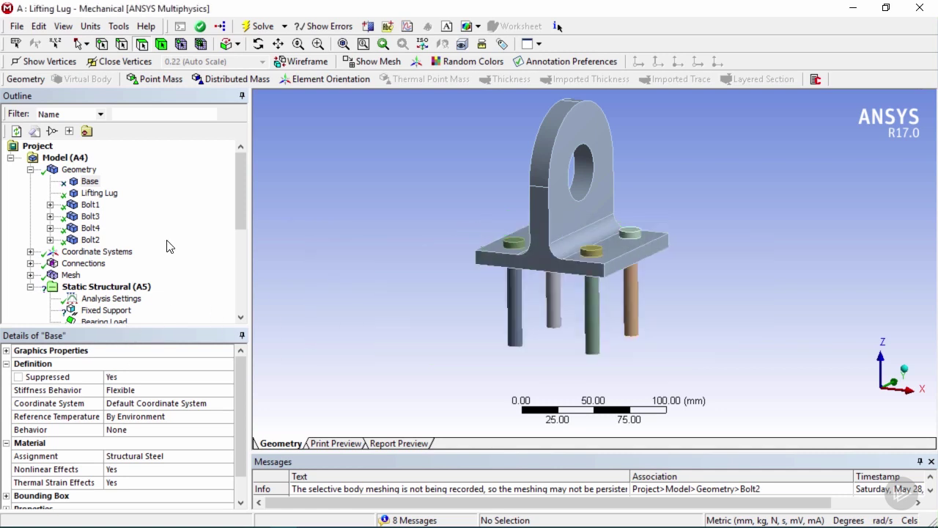
# - Suppress Bolt1 through Bolt4 together, then expand Connections to list the contacts
pyautogui.click(92, 207)
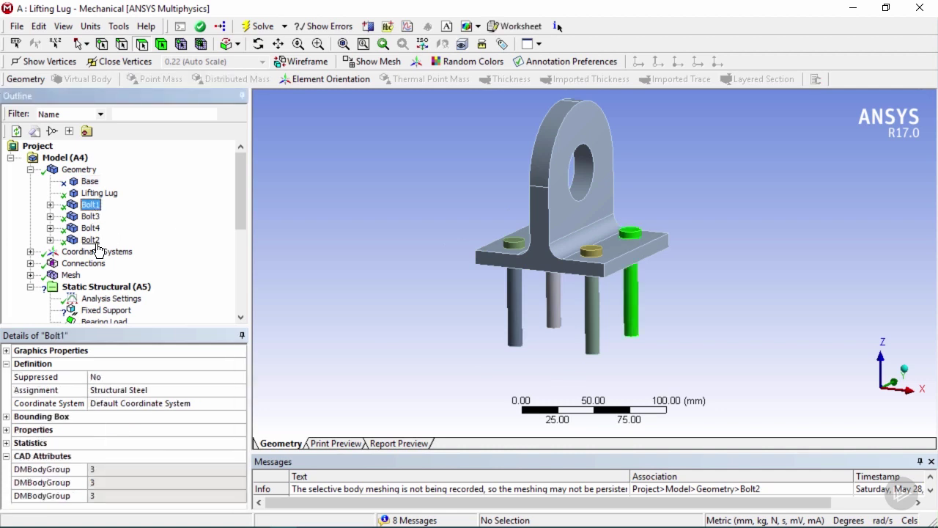
pyautogui.keyDown('shift'); pyautogui.click(96, 243); pyautogui.keyUp('shift')
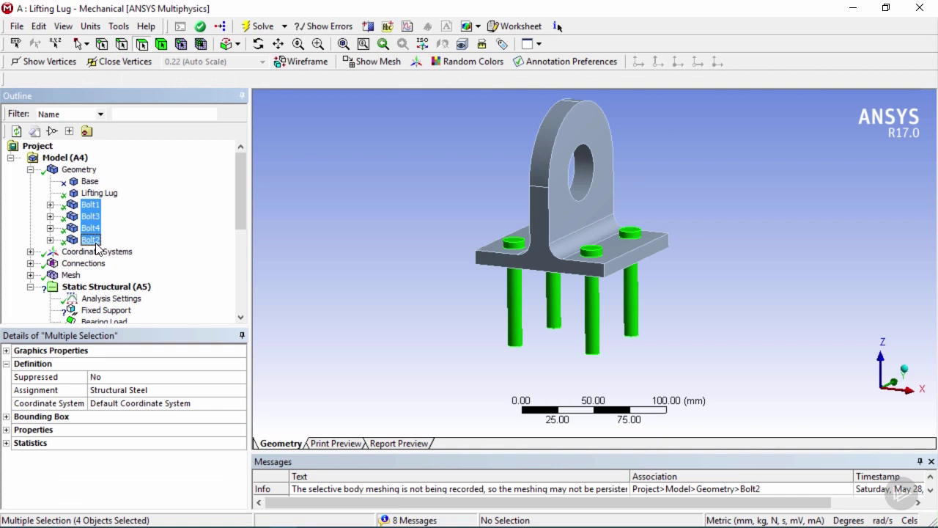
pyautogui.rightClick(96, 245)
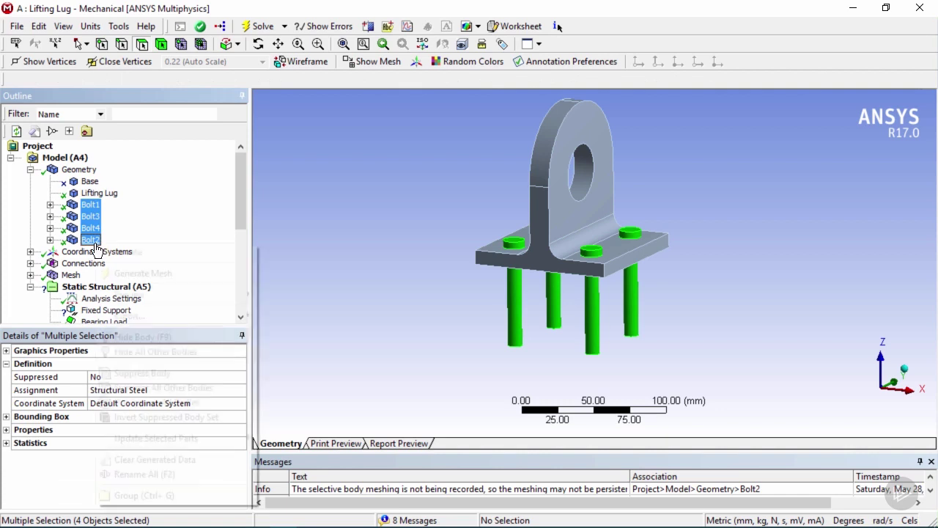
pyautogui.click(198, 375)
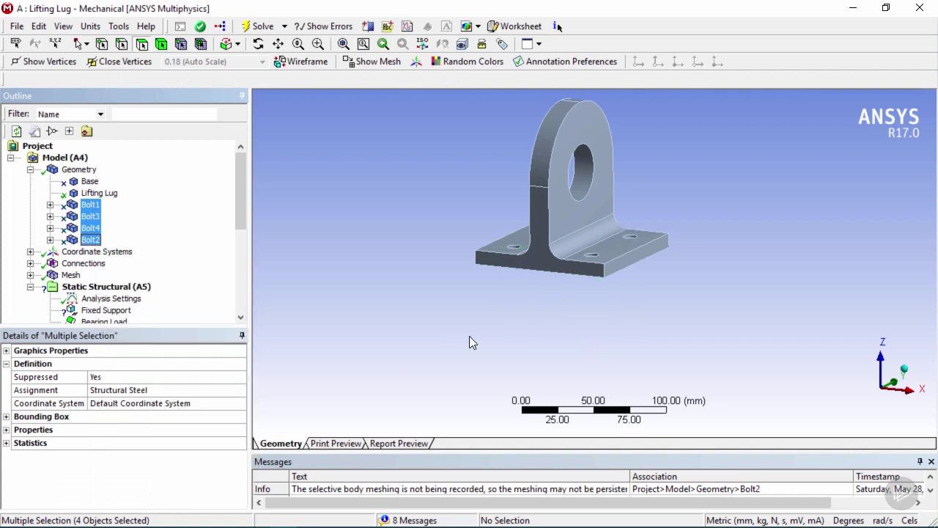
pyautogui.moveTo(621, 243); pyautogui.dragTo(586, 322, button='middle')
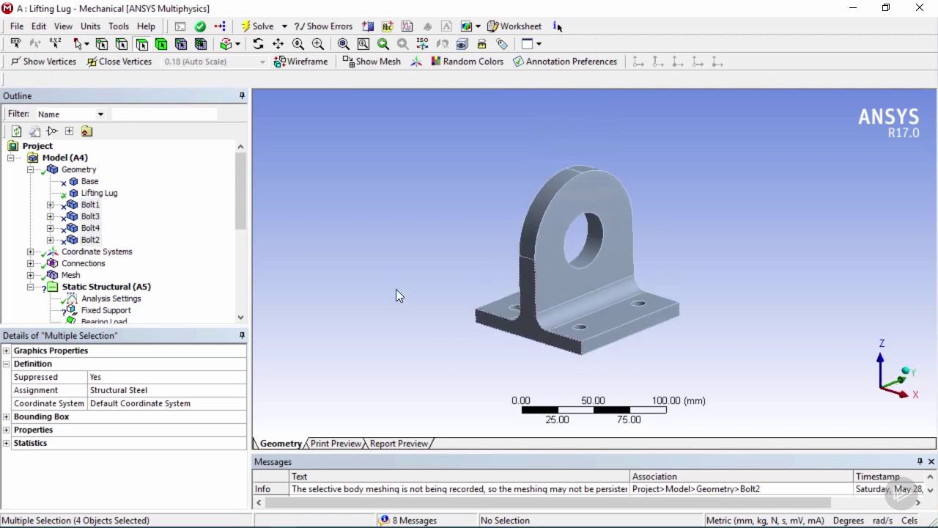
pyautogui.click(30, 263)
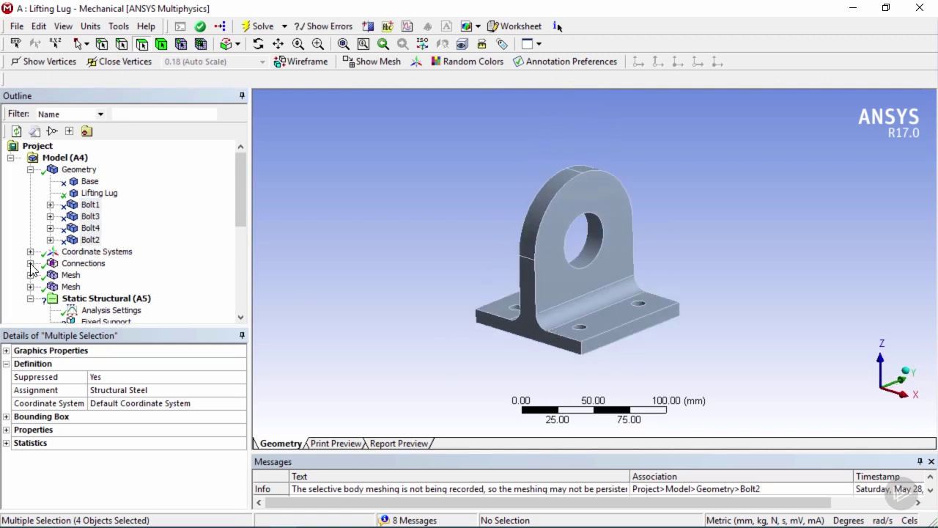
pyautogui.click(50, 275)
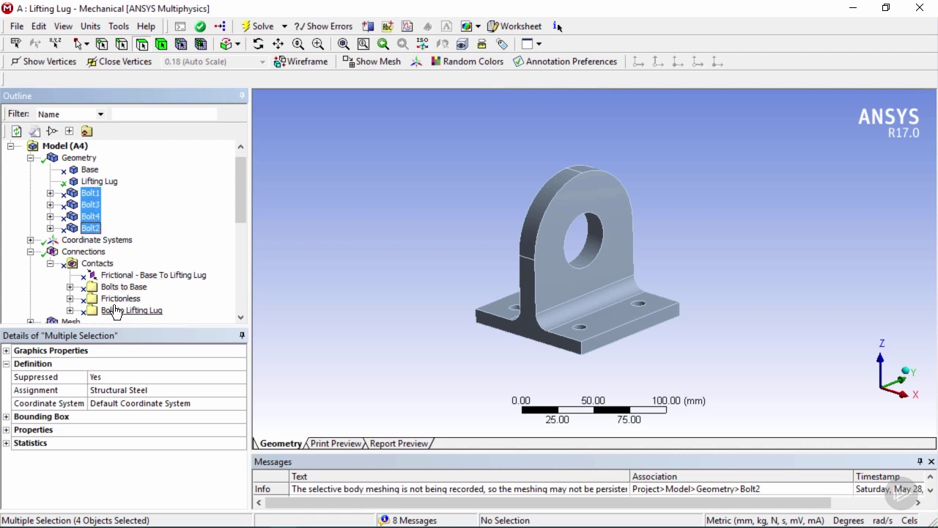
# - Delete the Contacts group under Connections
pyautogui.rightClick(94, 266)
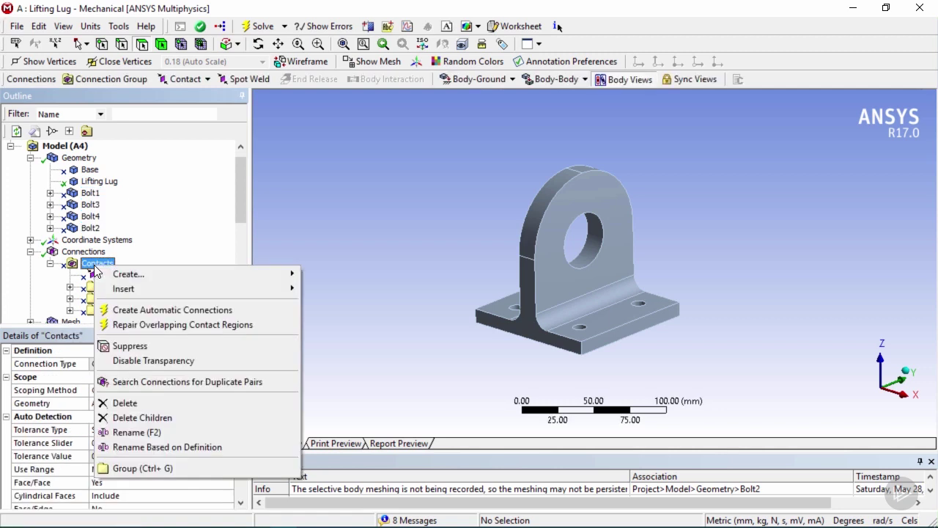
pyautogui.click(169, 403)
pyautogui.click(469, 328)
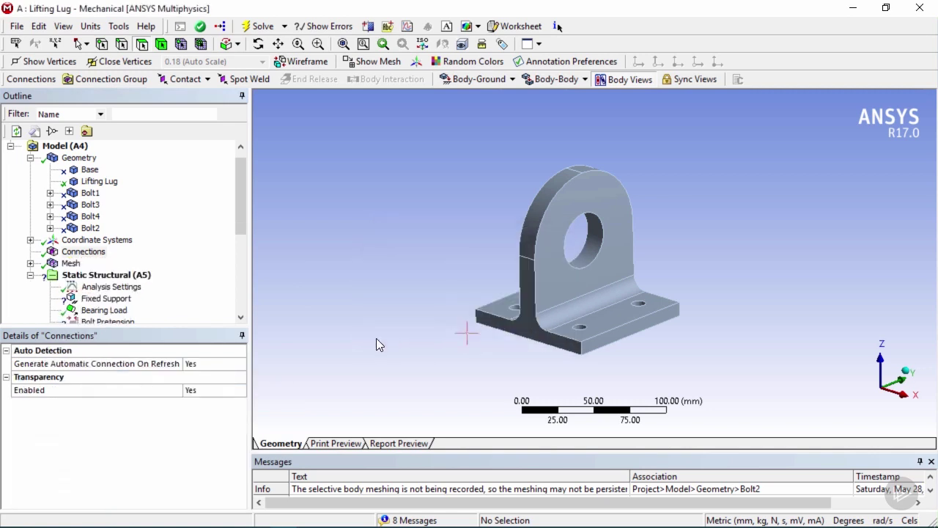
# - Delete the three mesh controls, Automatic Method through Face Sizing, under Mesh
pyautogui.click(30, 264)
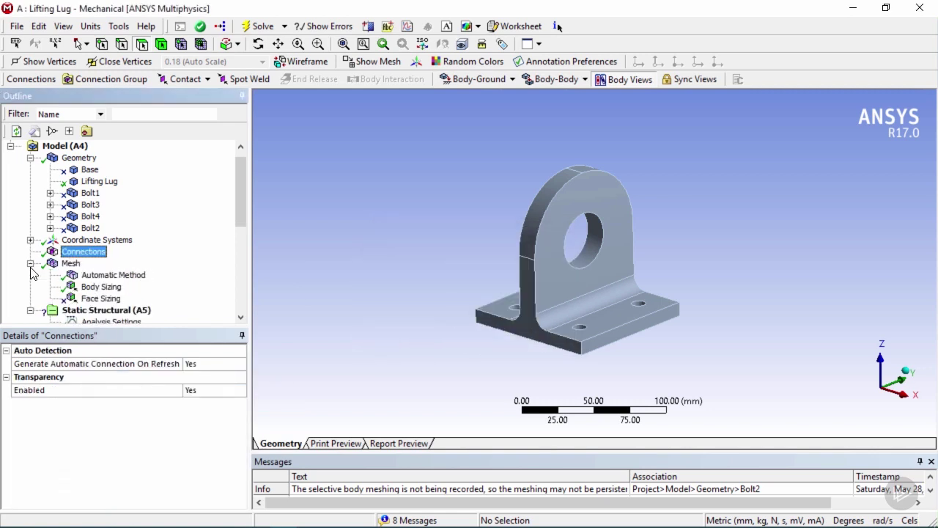
pyautogui.scroll(-1, 34, 272)
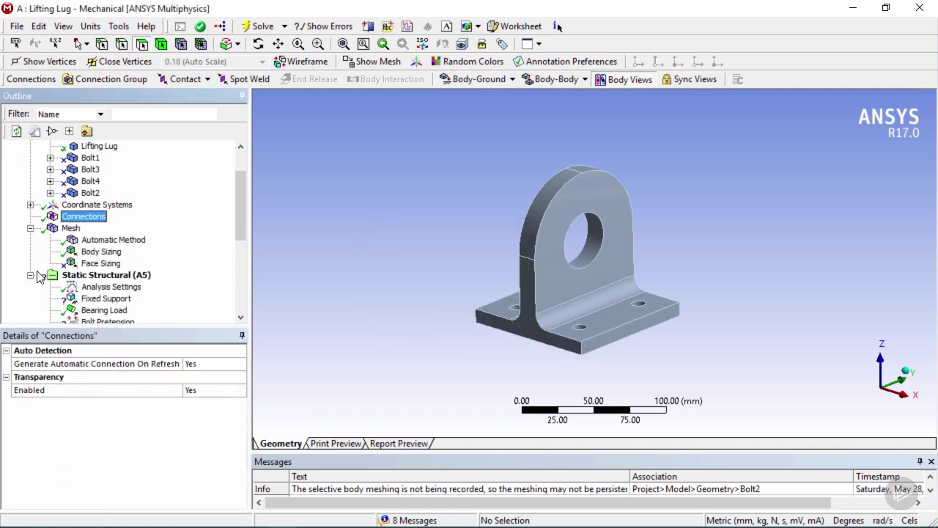
pyautogui.click(103, 240)
pyautogui.keyDown('shift'); pyautogui.click(100, 264); pyautogui.keyUp('shift')
pyautogui.rightClick(100, 268)
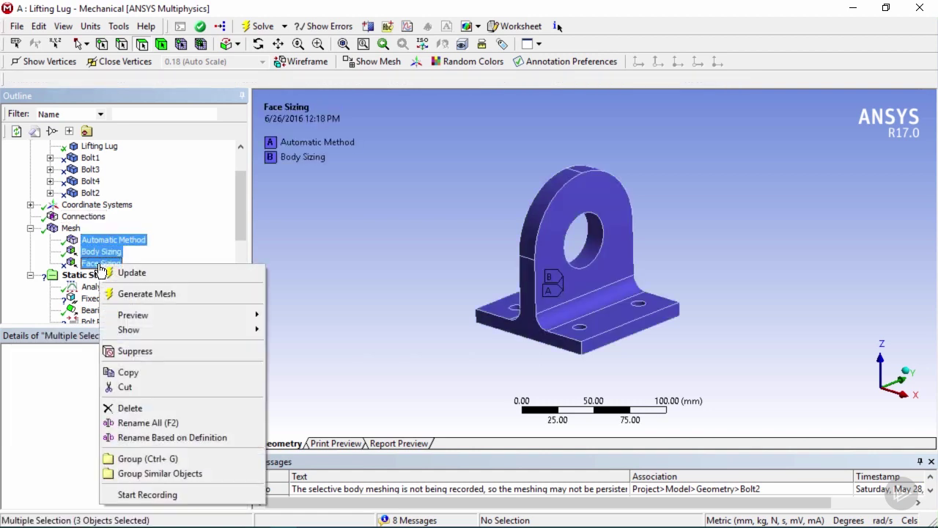
pyautogui.click(157, 408)
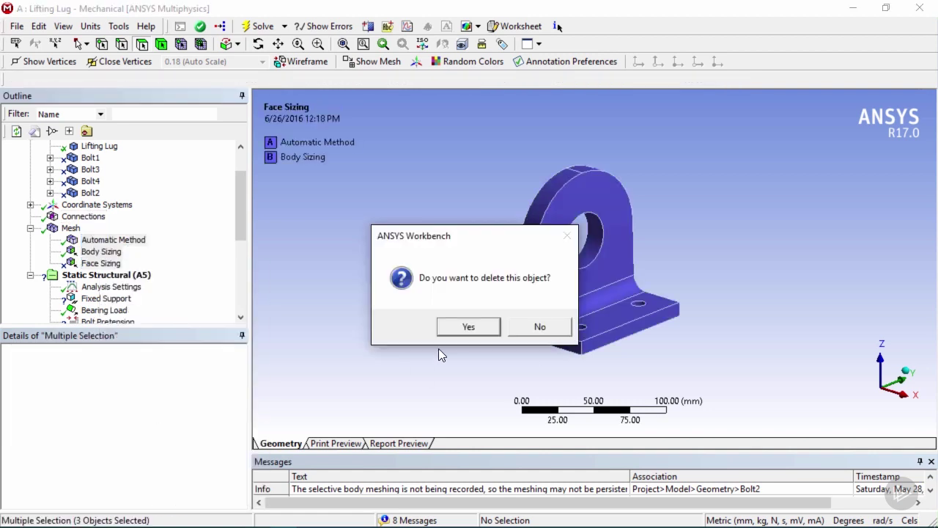
pyautogui.click(468, 327)
# - Add a MultiZone meshing method scoped to the lifting lug body
pyautogui.click(71, 228)
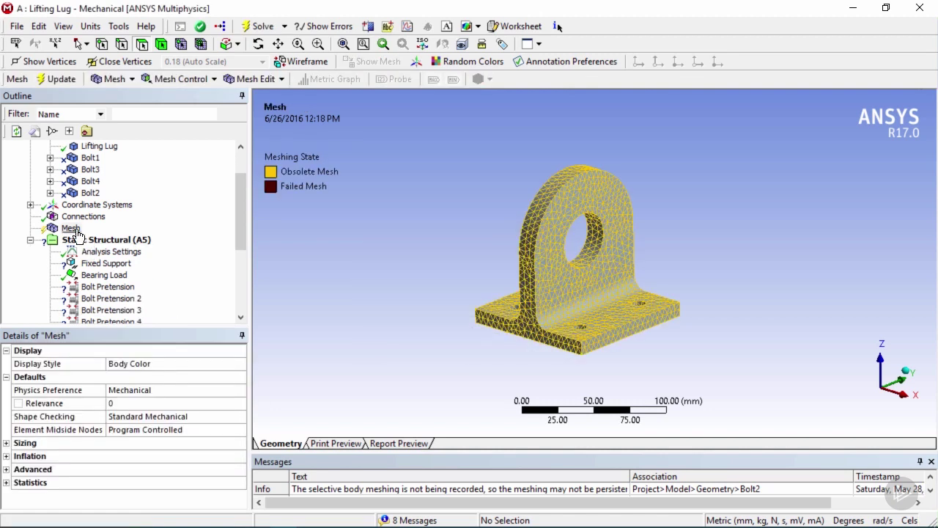
pyautogui.rightClick(75, 231)
pyautogui.moveTo(220, 238)
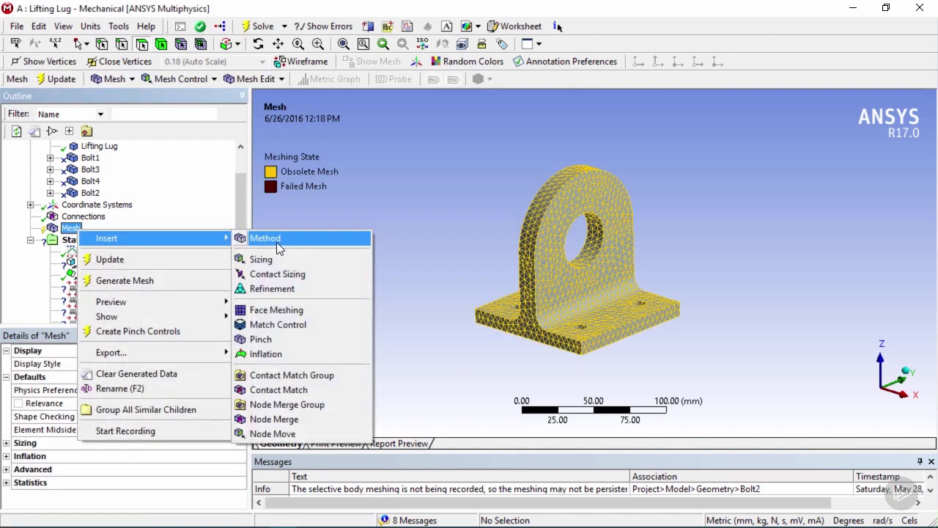
pyautogui.click(276, 242)
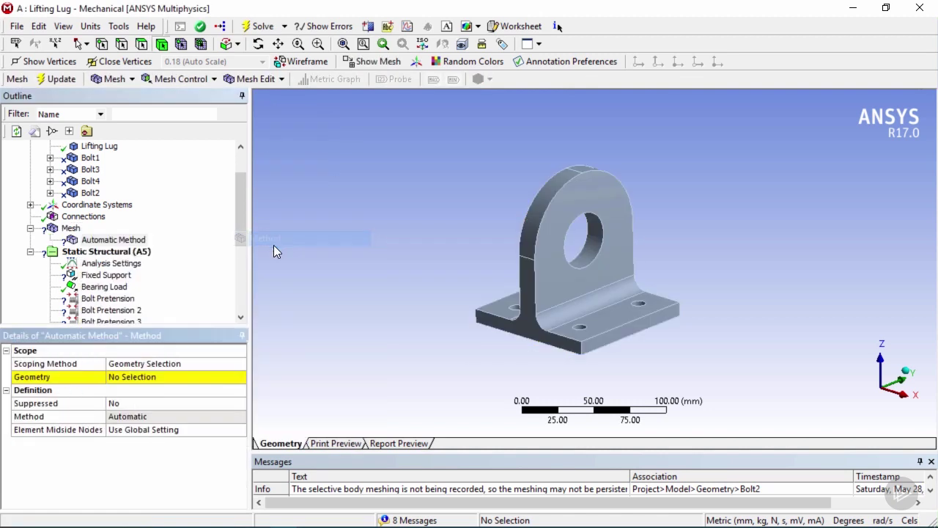
pyautogui.click(154, 379)
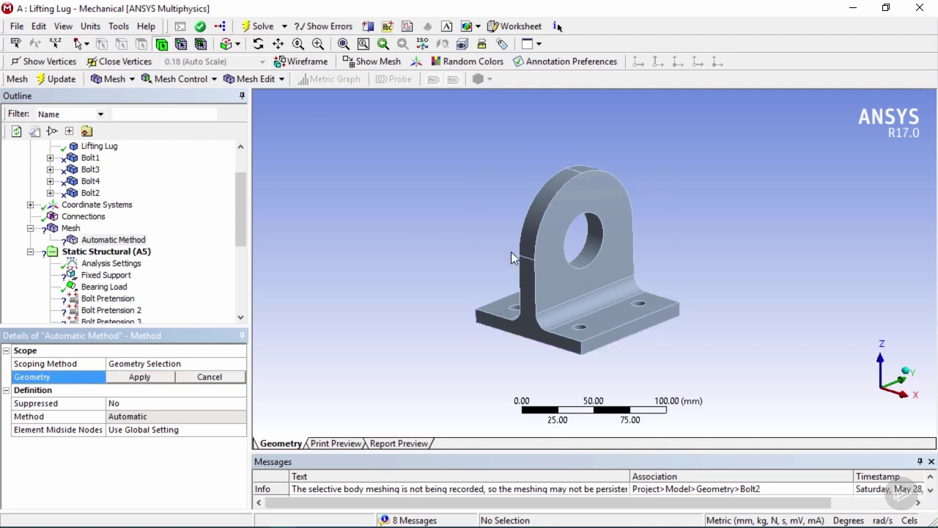
pyautogui.click(597, 284)
pyautogui.click(165, 378)
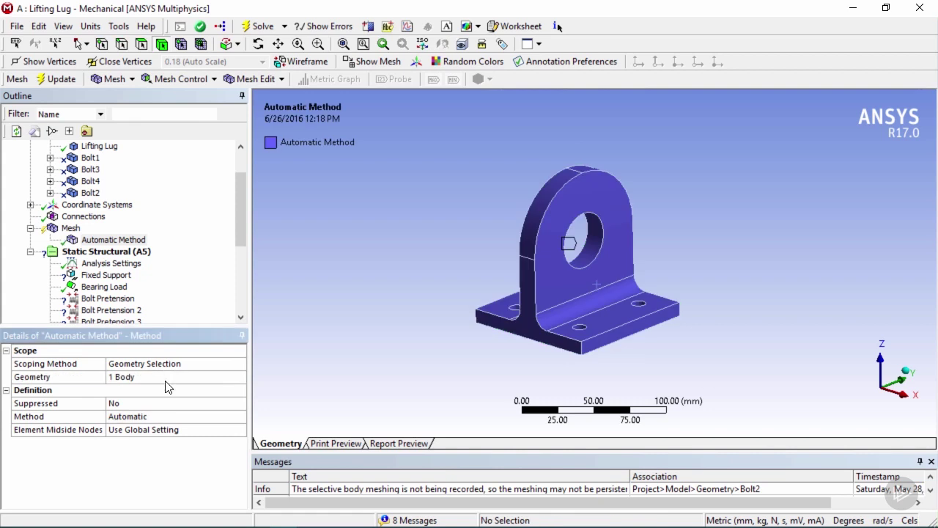
pyautogui.click(241, 416)
pyautogui.click(240, 417)
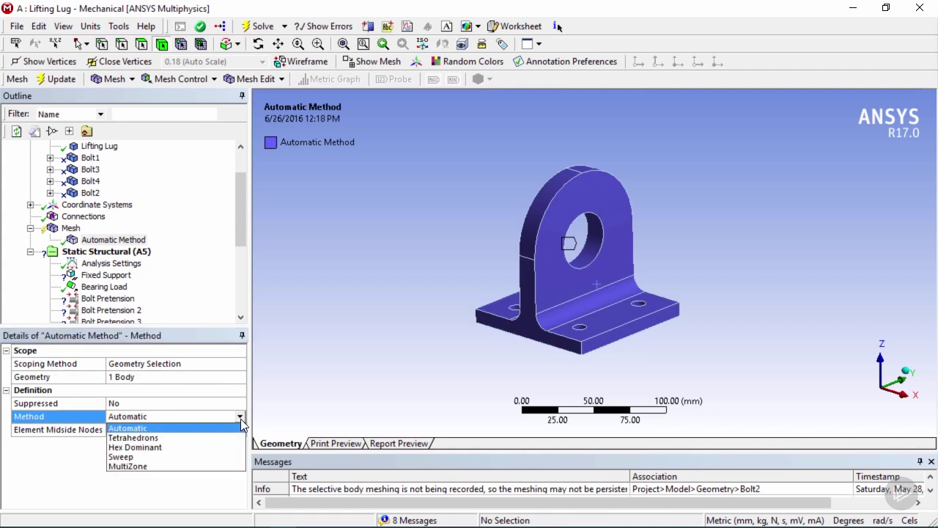
pyautogui.click(212, 466)
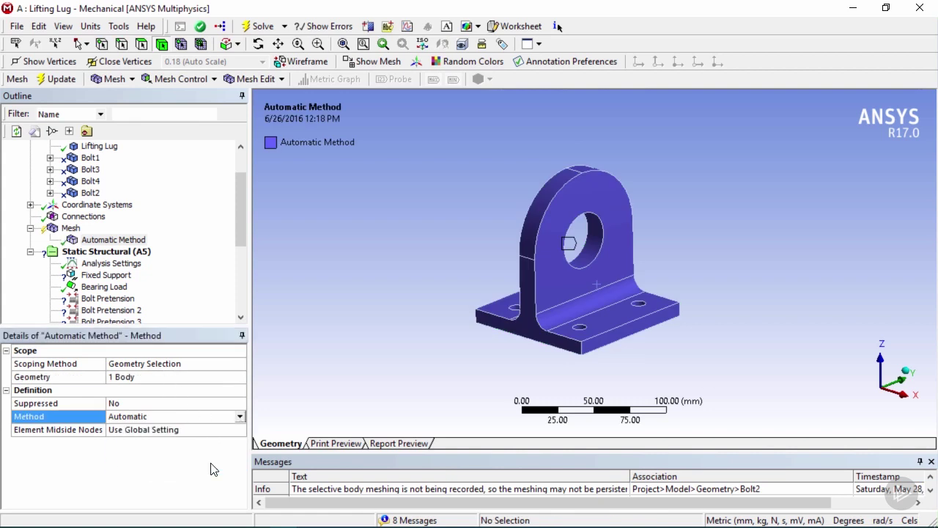
# - Generate the swept hexahedral mesh on the lug
pyautogui.rightClick(73, 232)
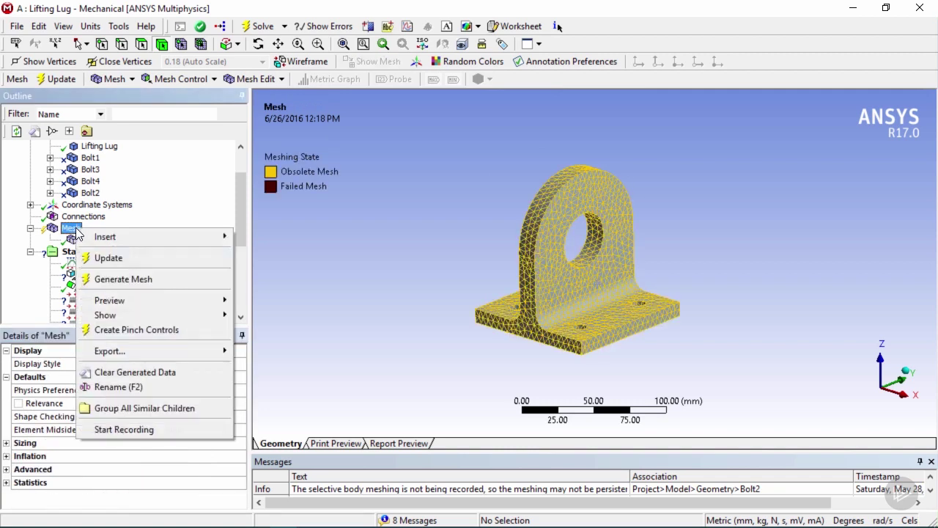
pyautogui.click(134, 277)
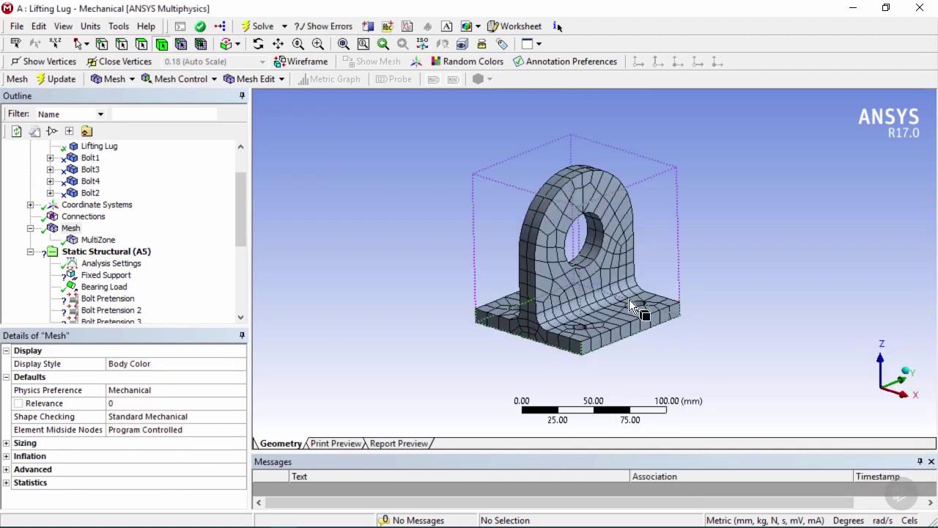
pyautogui.scroll(3, 662, 304)
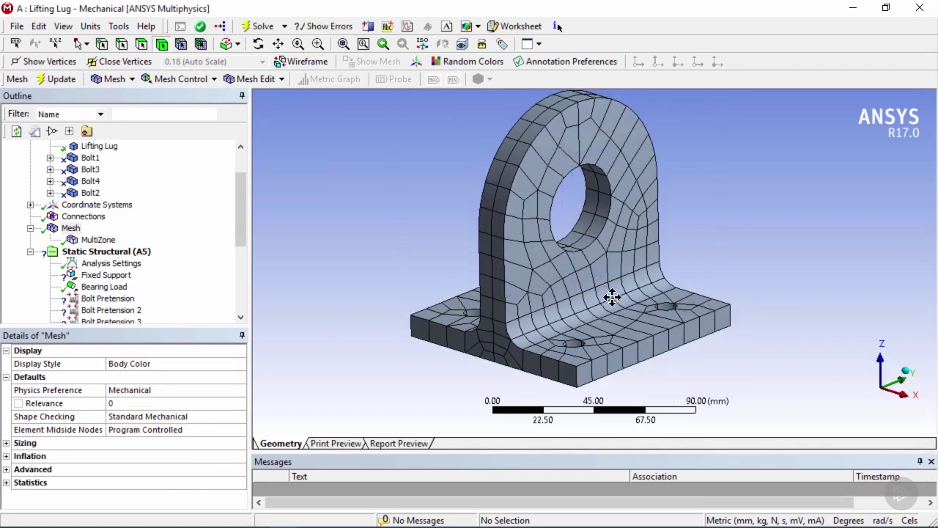
# - Add a Body Sizing control on the lug body with a 5 mm element size
pyautogui.rightClick(70, 227)
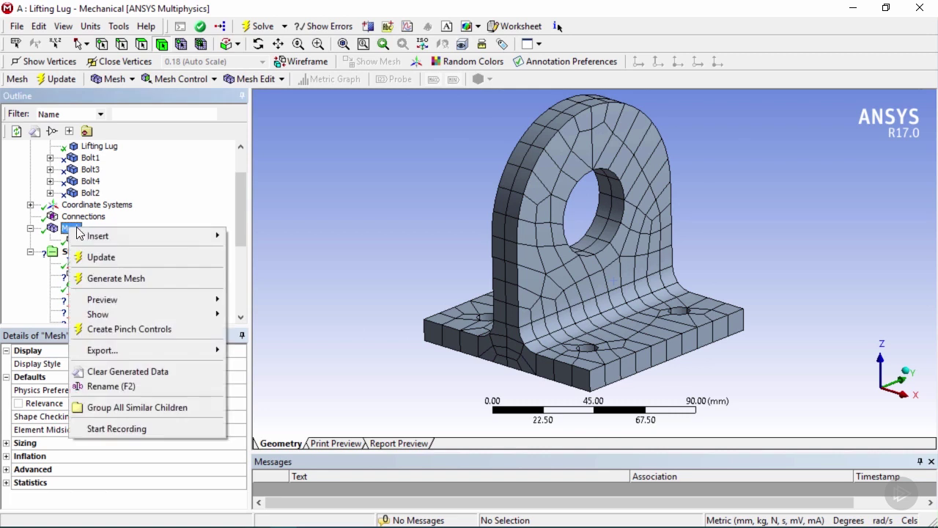
pyautogui.click(274, 256)
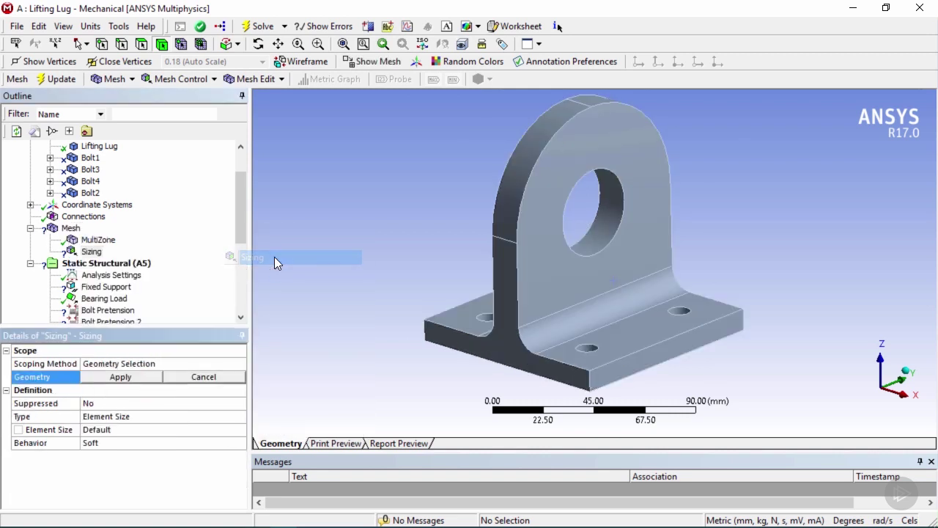
pyautogui.click(508, 285)
pyautogui.click(129, 378)
pyautogui.click(134, 431)
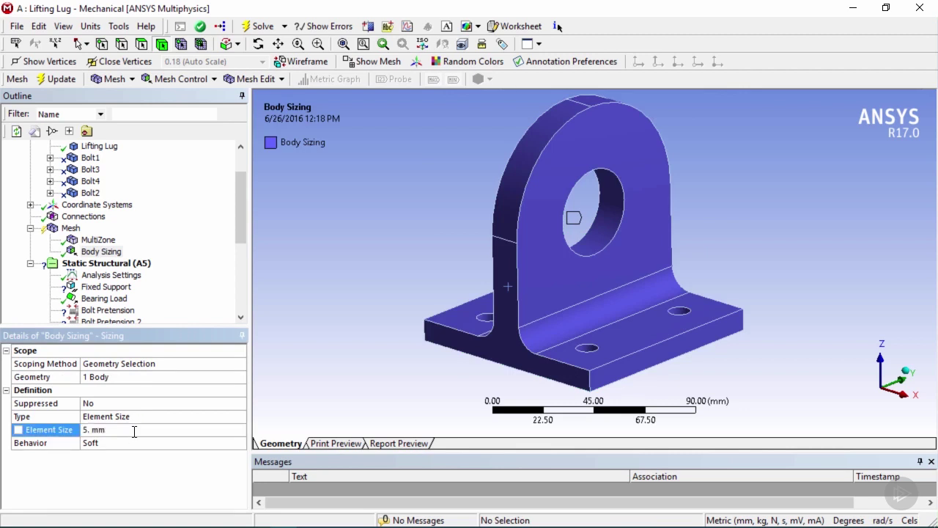
# - Regenerate the mesh to get the finer 5 mm hex mesh
pyautogui.click(71, 228)
pyautogui.rightClick(71, 228)
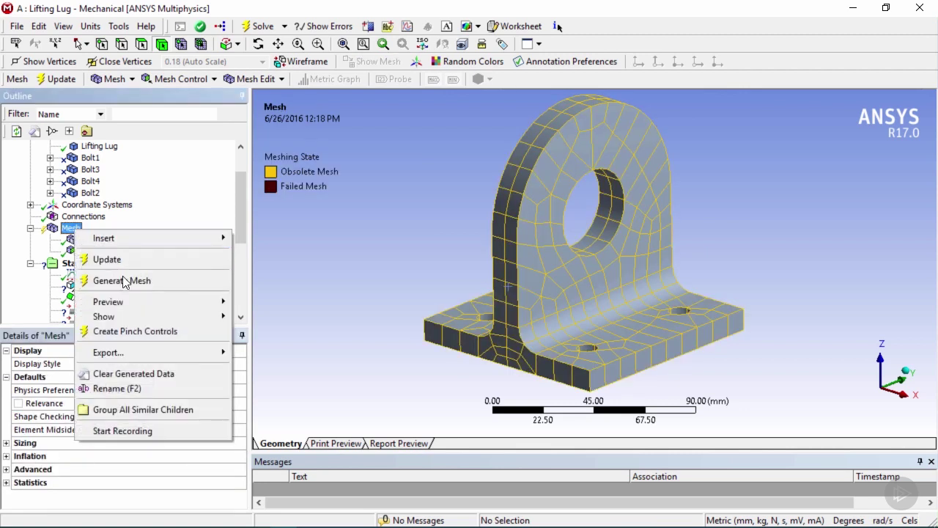
pyautogui.click(144, 282)
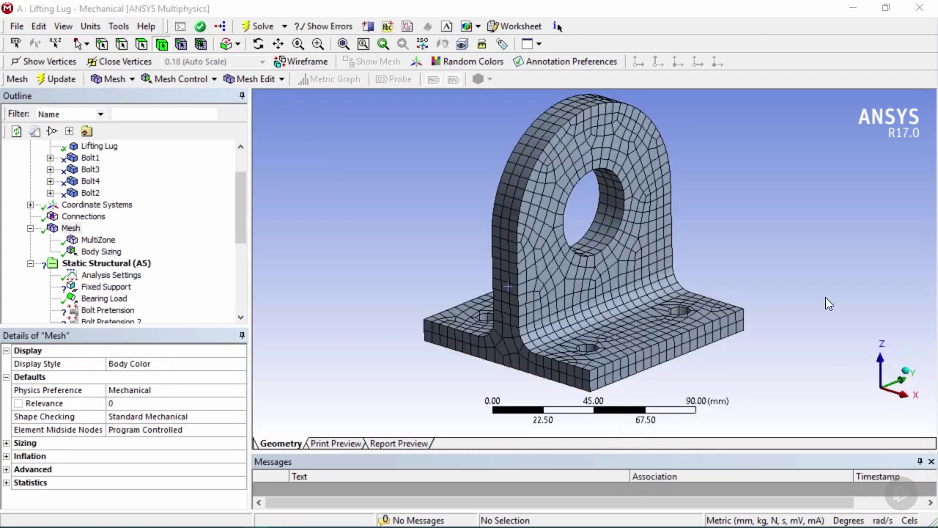
pyautogui.moveTo(238, 211); pyautogui.dragTo(237, 239)
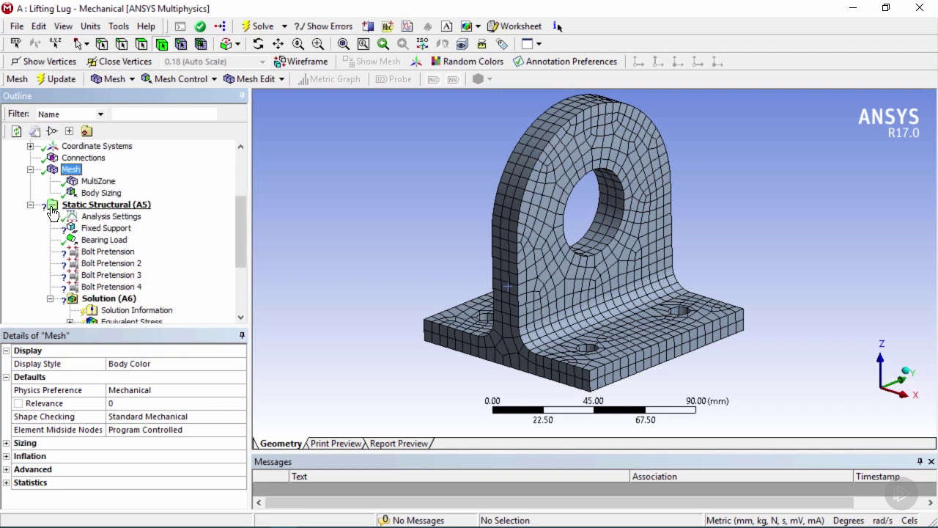
# - Rescope the Fixed Support to the bottom face of the lug's base plate
pyautogui.click(103, 230)
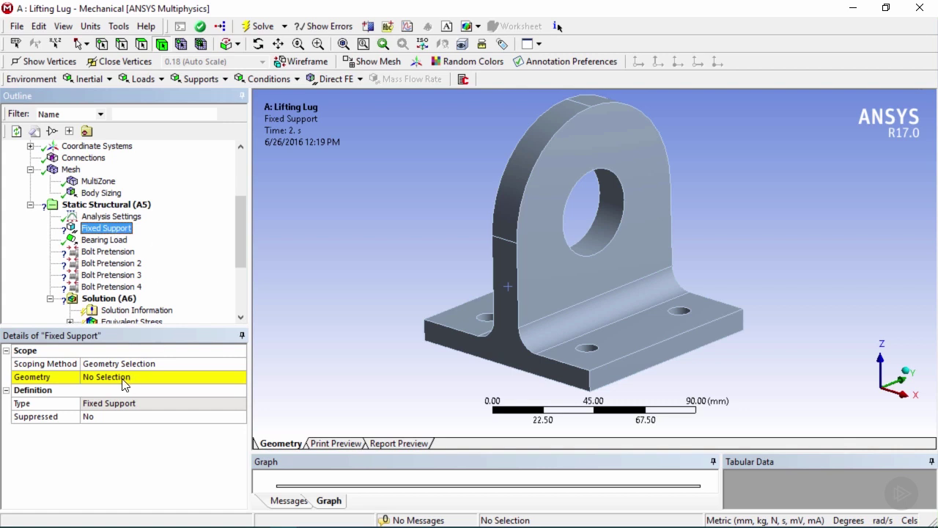
pyautogui.click(109, 376)
pyautogui.moveTo(557, 366)
pyautogui.mouseDown(button='middle')
pyautogui.moveTo(558, 332)
pyautogui.moveTo(558, 359)
pyautogui.mouseUp(button='middle')
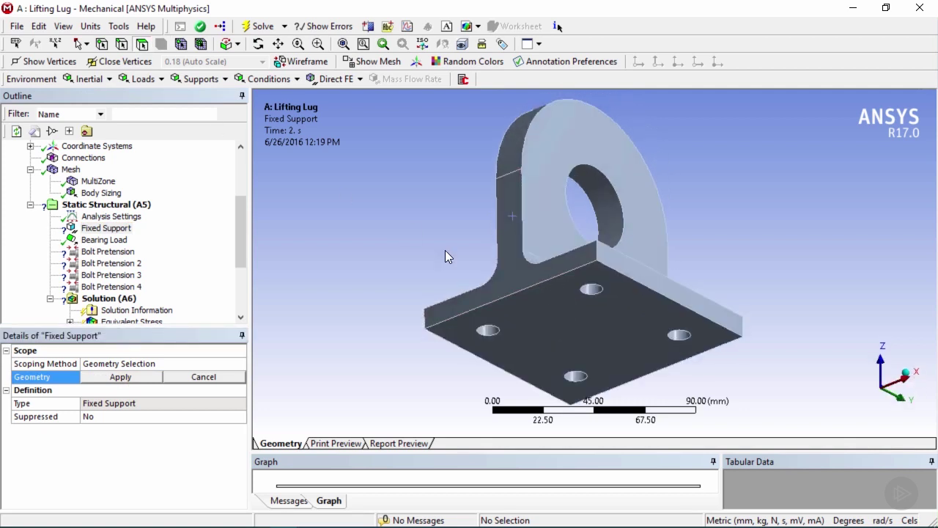
pyautogui.click(580, 330)
pyautogui.click(119, 380)
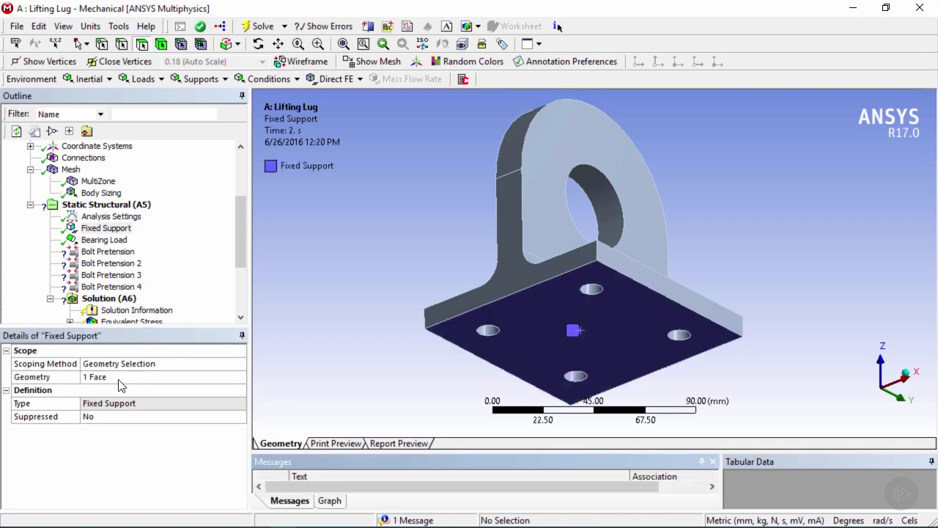
pyautogui.click(110, 252)
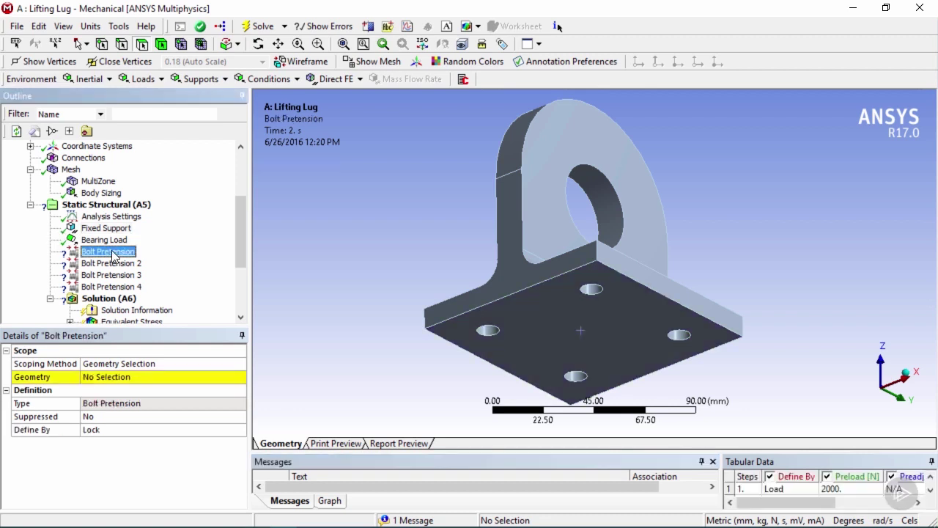
# - Delete all four Bolt Pretension loads
pyautogui.keyDown('shift'); pyautogui.click(119, 288); pyautogui.keyUp('shift')
pyautogui.rightClick(118, 288)
pyautogui.click(145, 372)
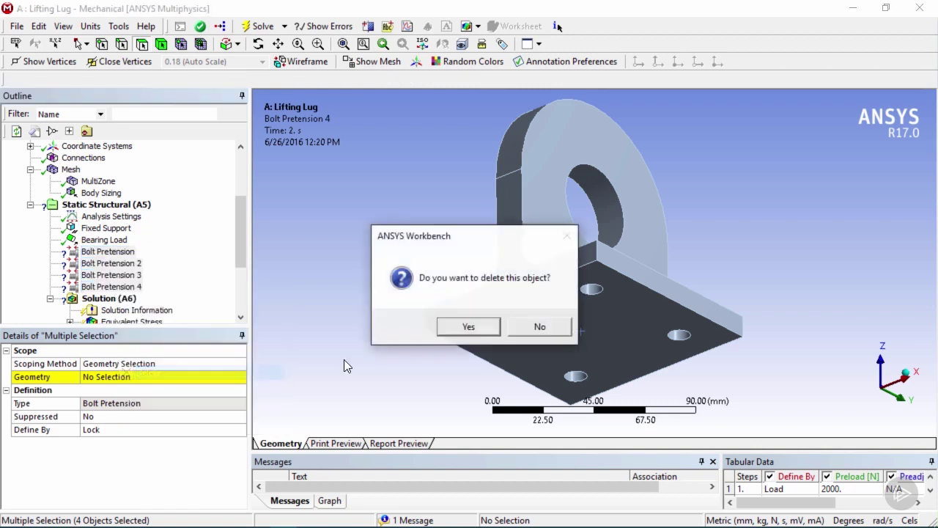
pyautogui.click(469, 327)
# - Review the Fixed Support and Bearing Load, then edit Analysis Settings' Number Of Steps
pyautogui.click(107, 228)
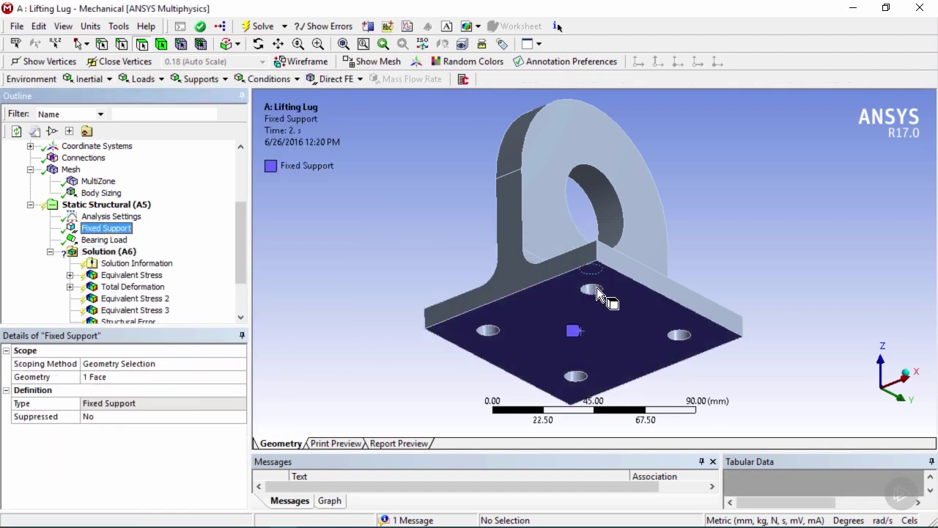
pyautogui.moveTo(625, 246); pyautogui.dragTo(587, 320, button='middle')
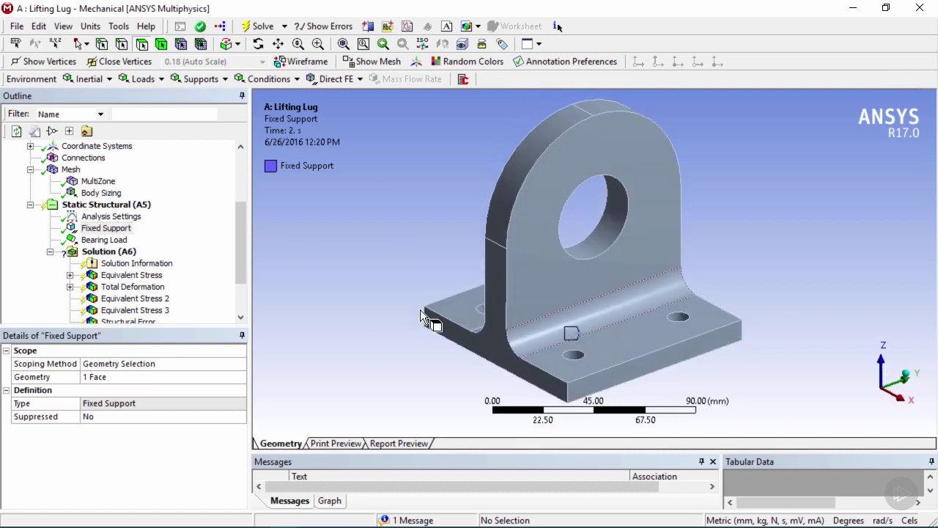
pyautogui.click(109, 240)
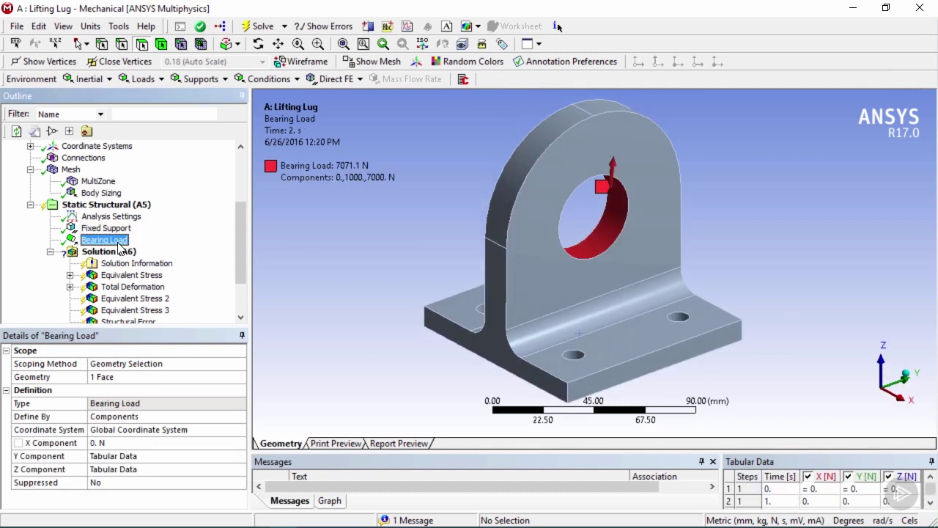
pyautogui.click(116, 217)
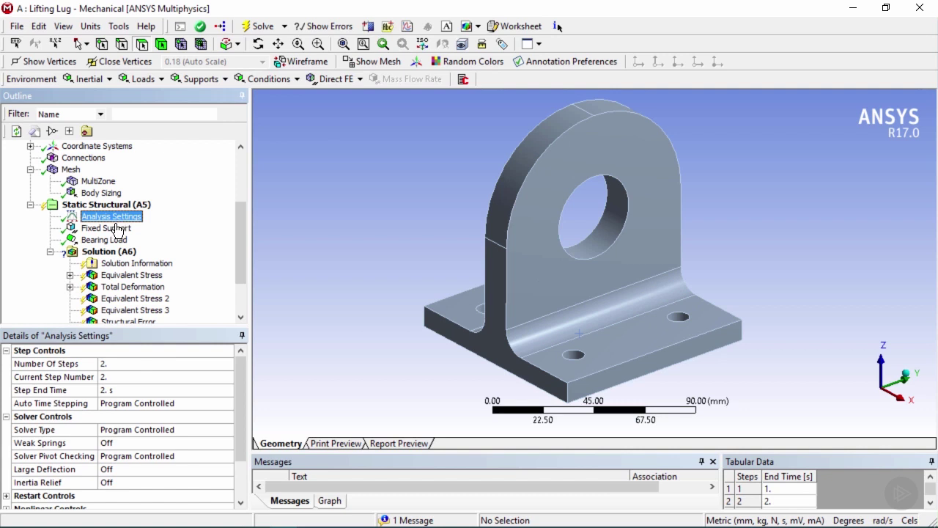
pyautogui.click(133, 363)
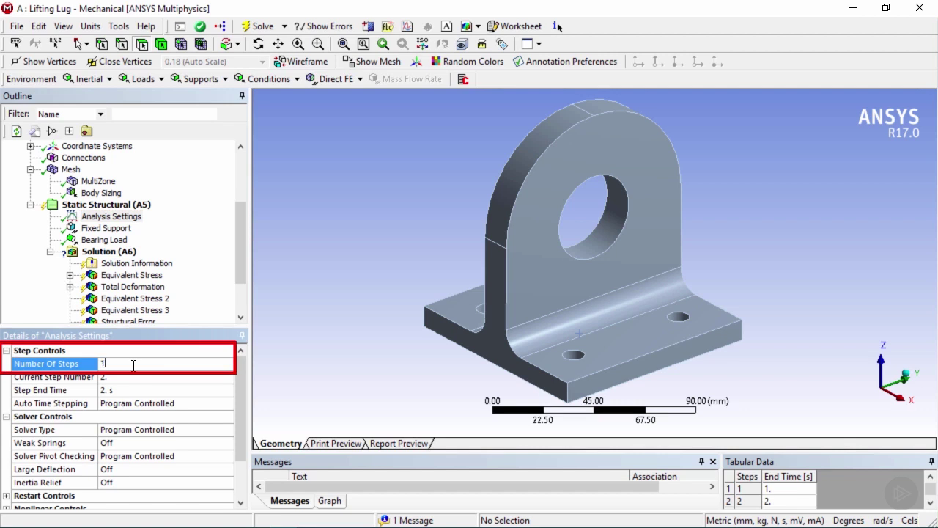
# - Set the analysis Number Of Steps to 1
pyautogui.write('1')
pyautogui.press('Return')
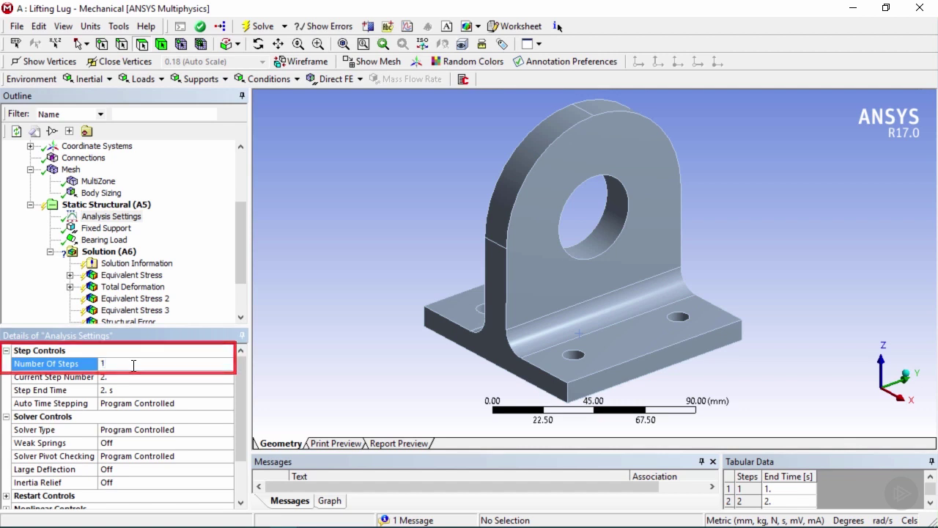
pyautogui.scroll(-1, 241, 252)
pyautogui.scroll(-2, 240, 252)
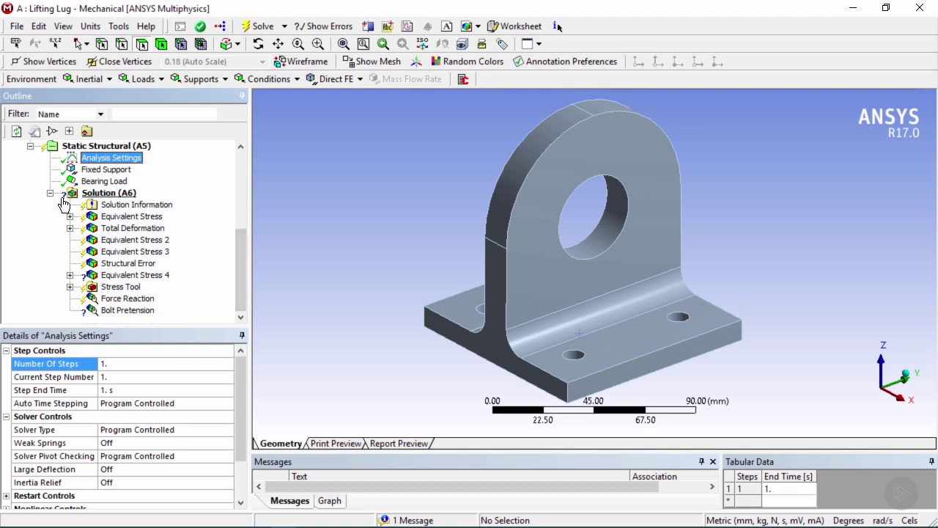
# - Delete the Convergence item under Equivalent Stress 4
pyautogui.click(70, 274)
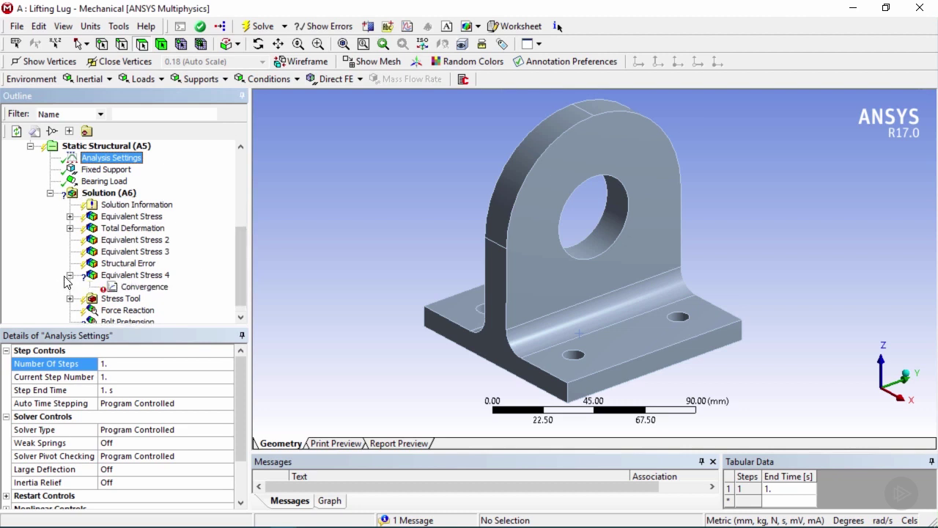
pyautogui.click(139, 288)
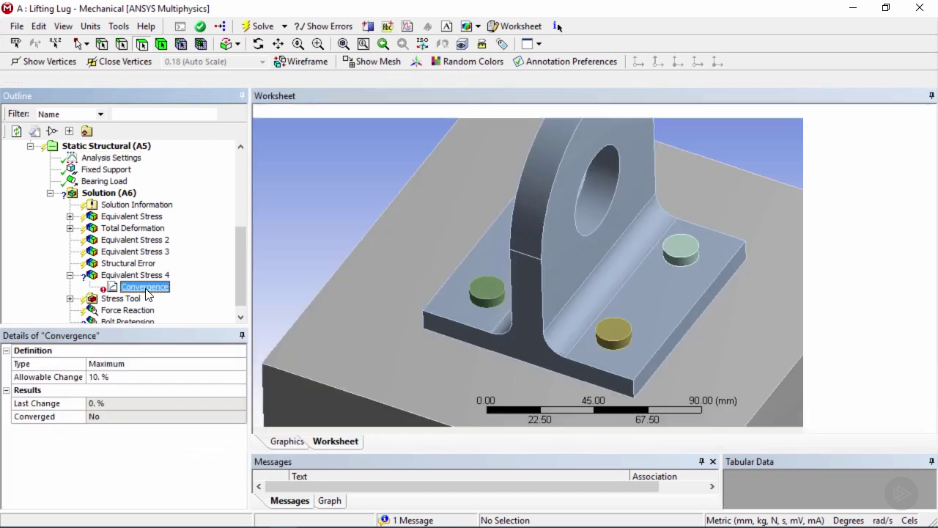
pyautogui.rightClick(146, 290)
pyautogui.click(176, 354)
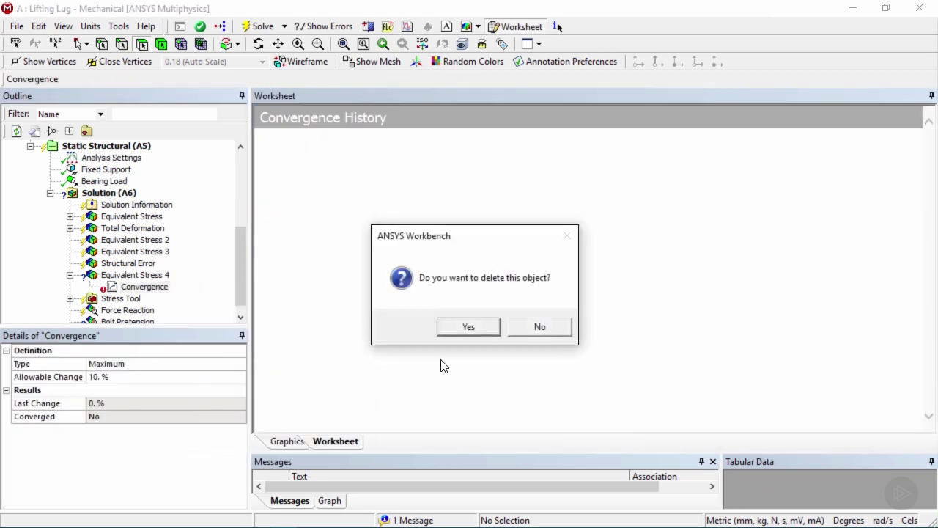
pyautogui.click(471, 328)
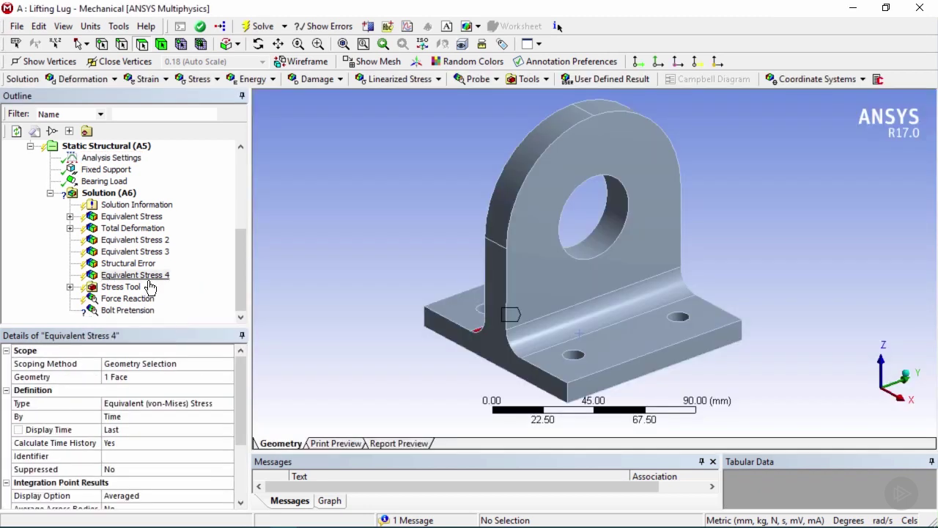
pyautogui.moveTo(528, 331); pyautogui.dragTo(506, 332, button='middle')
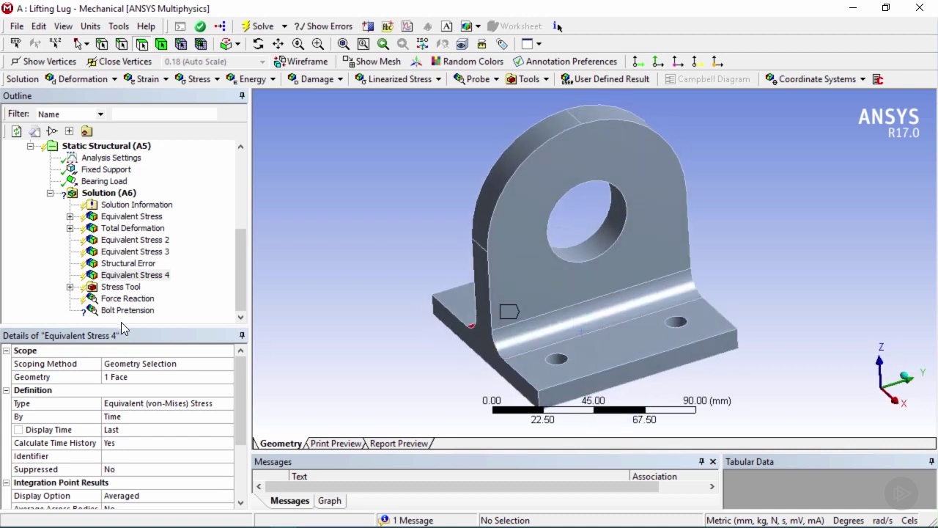
# - Delete the Bolt Pretension result from the Solution
pyautogui.click(126, 311)
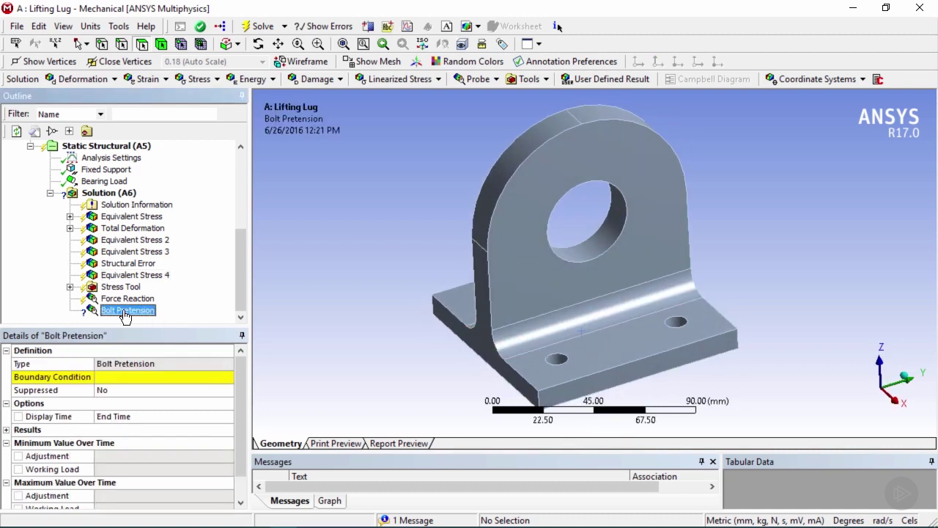
pyautogui.rightClick(125, 314)
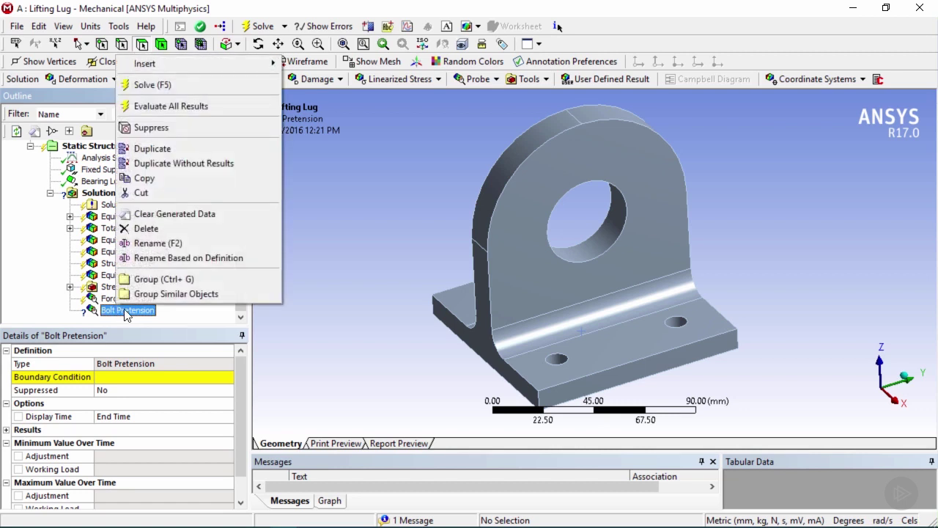
pyautogui.click(187, 229)
pyautogui.click(469, 327)
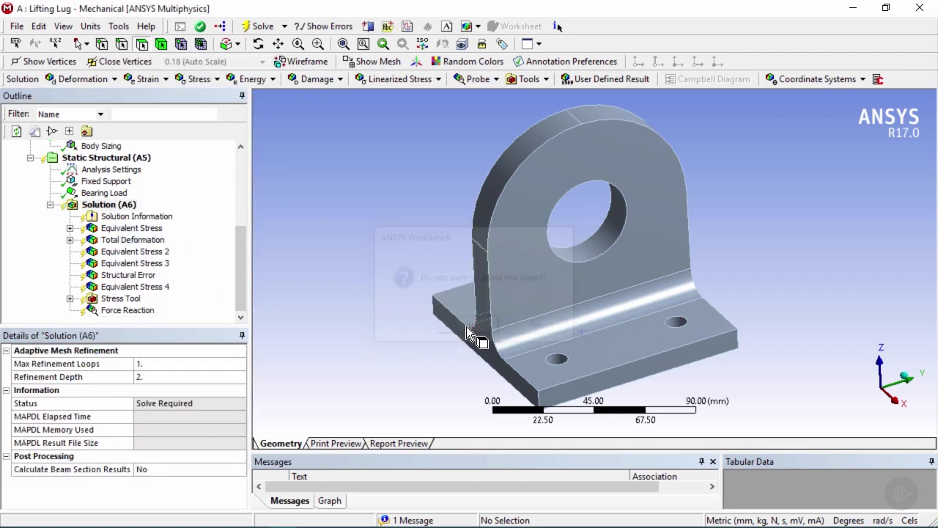
pyautogui.keyDown('ctrl'); pyautogui.moveTo(645, 343); pyautogui.dragTo(651, 333, button='middle'); pyautogui.keyUp('ctrl')
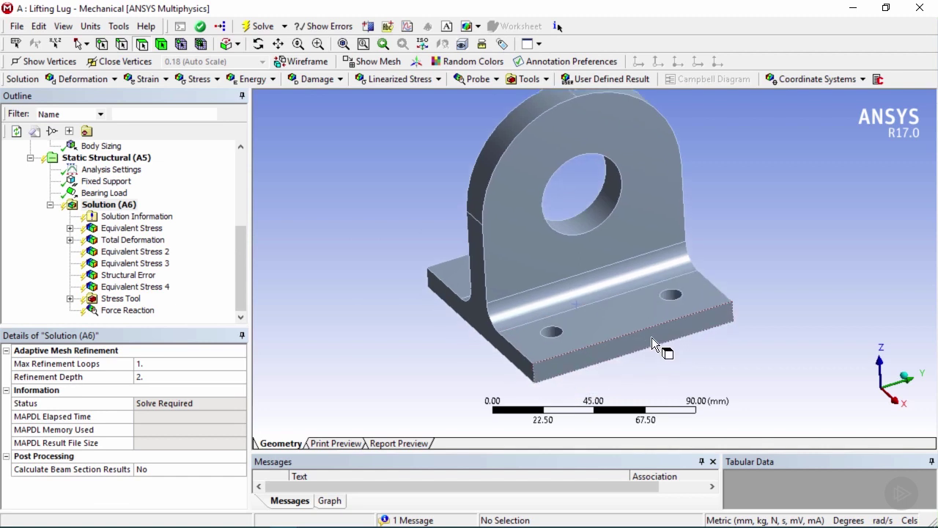
pyautogui.click(109, 231)
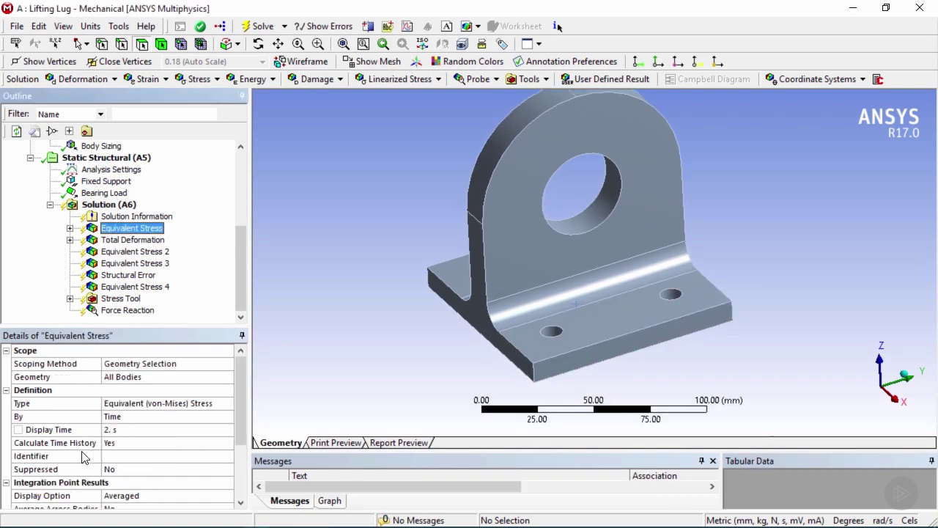
# - Clear the time-2 Display Time on Equivalent Stress, Total Deformation and Equivalent Stress 3
pyautogui.click(137, 429)
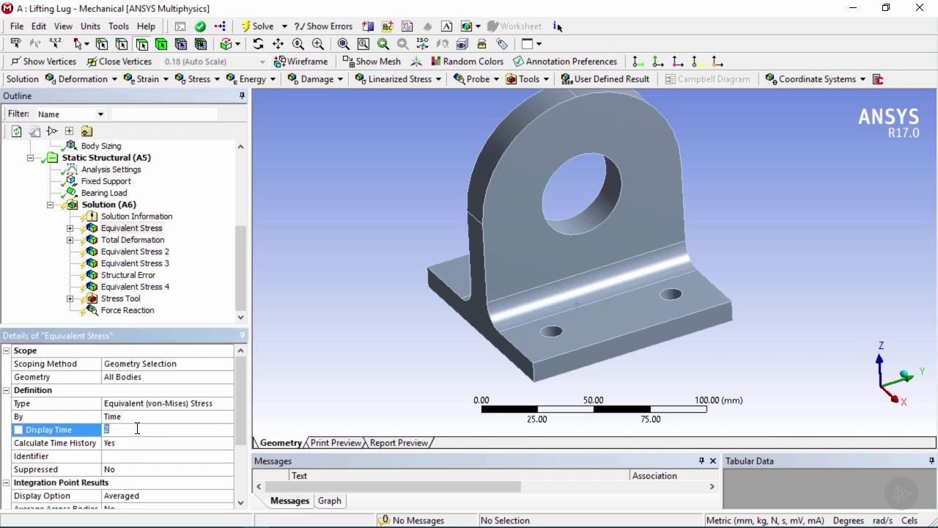
pyautogui.press('BackSpace')
pyautogui.press('Return')
pyautogui.click(134, 242)
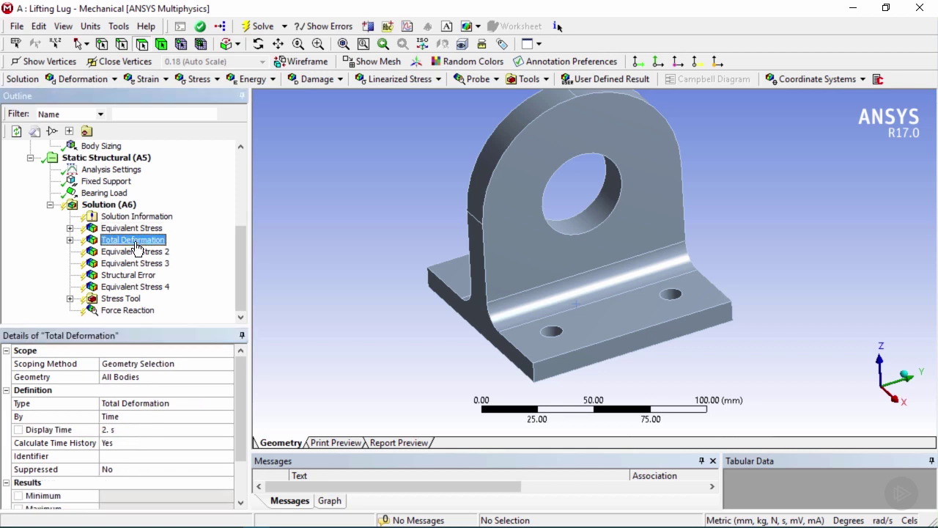
pyautogui.click(117, 432)
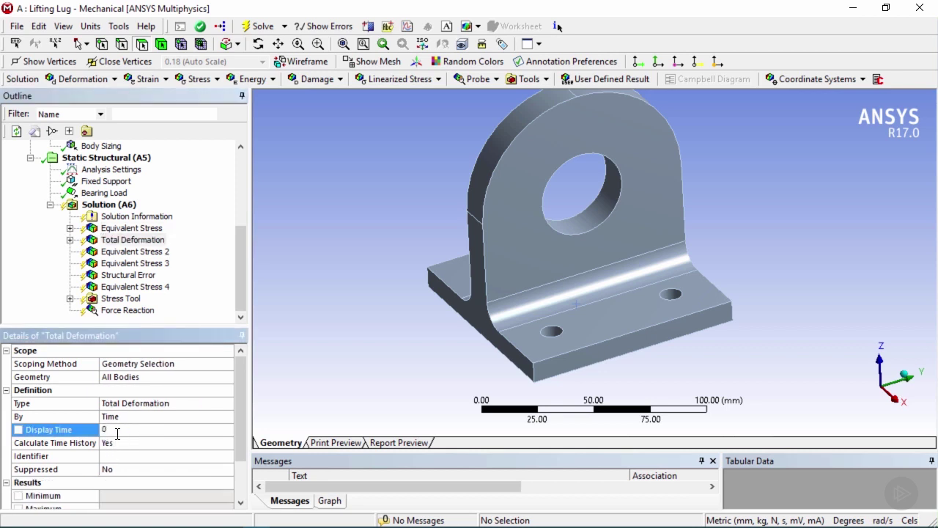
pyautogui.click(136, 252)
pyautogui.click(134, 265)
pyautogui.click(121, 429)
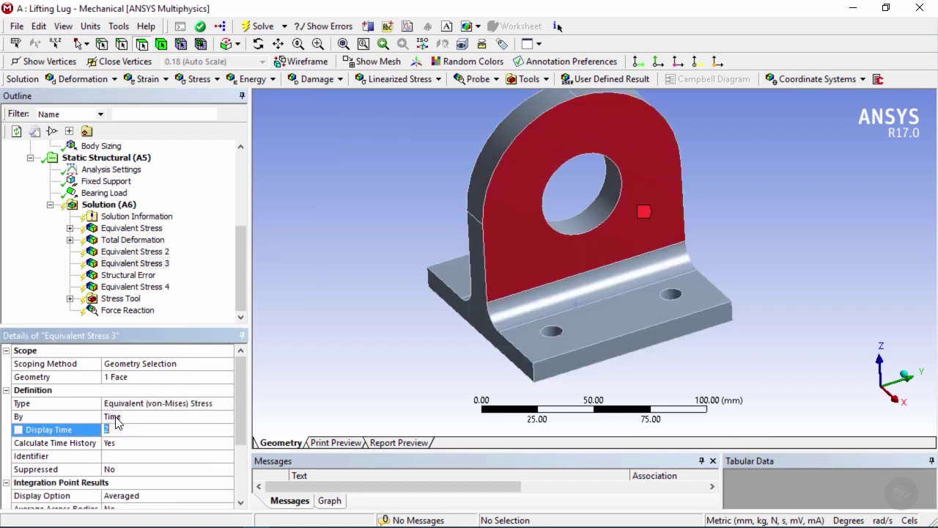
# - Check Structural Error, Equivalent Stress 4, Safety Factors 2–3 and Force Reaction display times
pyautogui.click(140, 276)
pyautogui.click(135, 286)
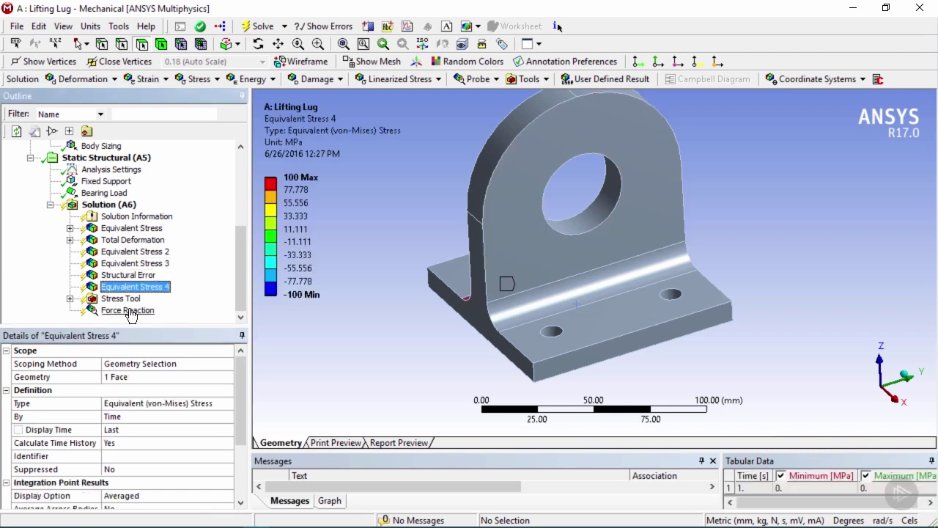
pyautogui.doubleClick(123, 299)
pyautogui.click(136, 289)
pyautogui.click(139, 298)
pyautogui.click(138, 311)
pyautogui.scroll(-1, 132, 320)
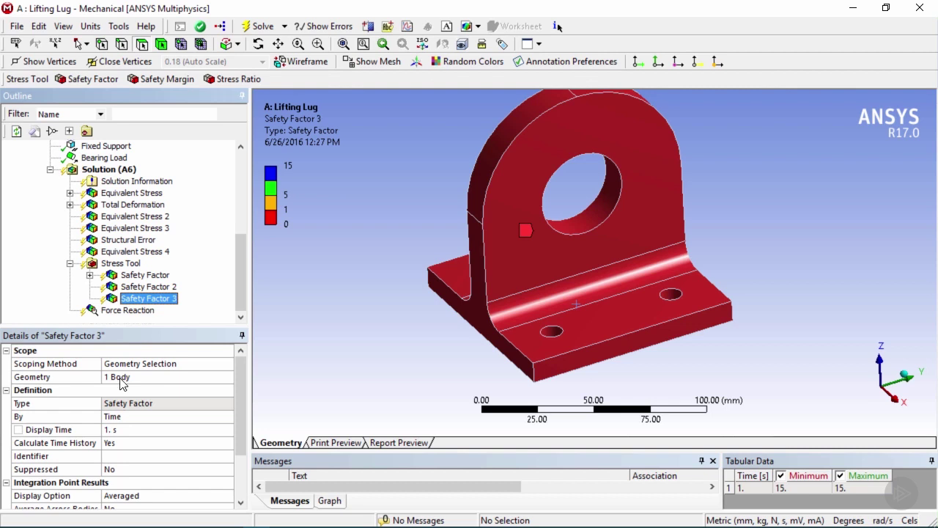
pyautogui.click(122, 310)
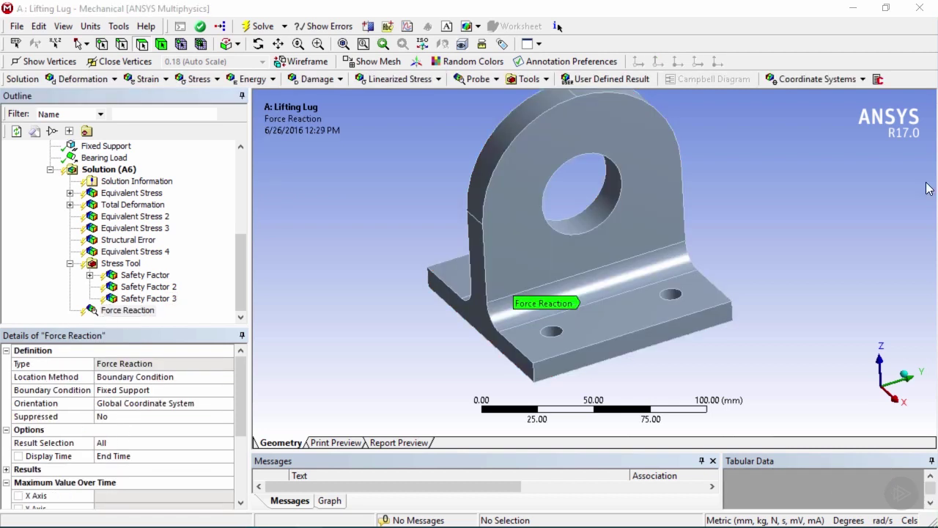
# - Delete the time-2 row from the Bearing Load table, keeping 0, 1000, 7000 N at 1 s
pyautogui.click(104, 159)
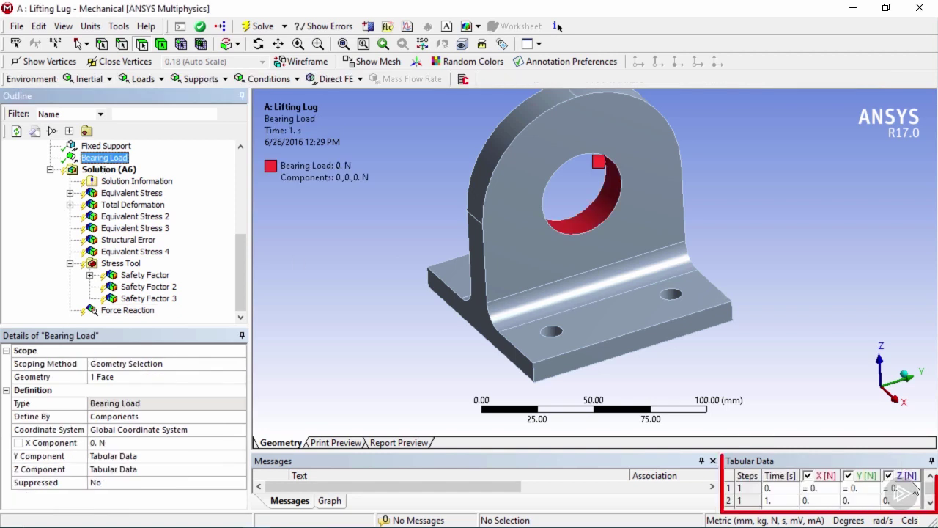
pyautogui.scroll(-1, 906, 504)
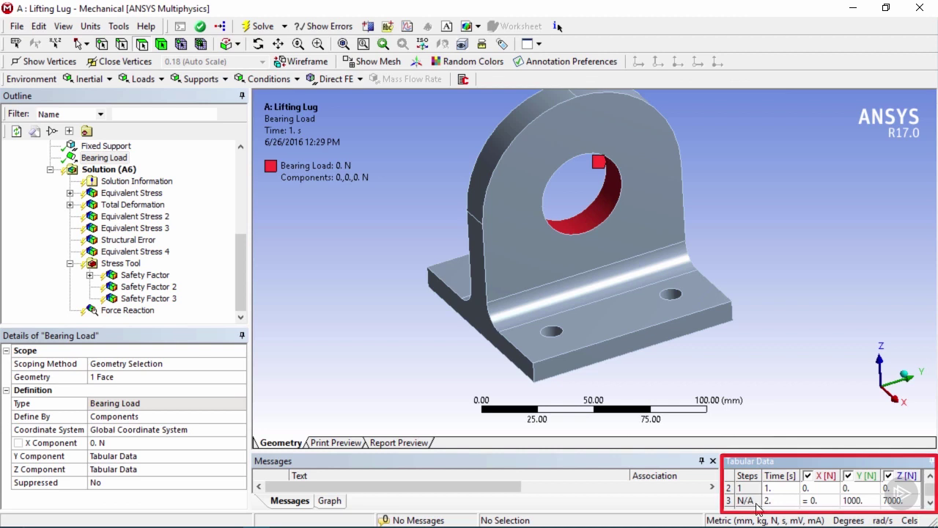
pyautogui.moveTo(863, 502); pyautogui.dragTo(895, 502)
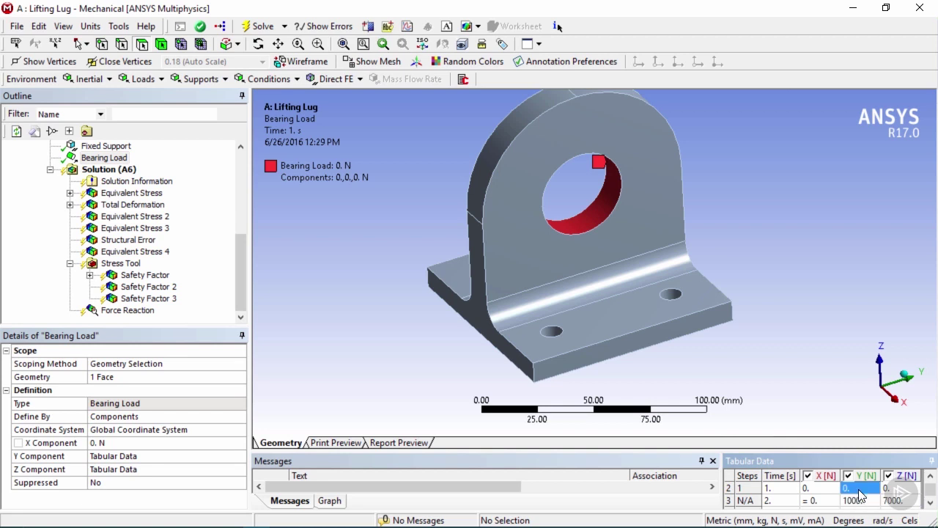
pyautogui.click(757, 504)
pyautogui.rightClick(758, 504)
pyautogui.click(809, 469)
pyautogui.scroll(1, 931, 492)
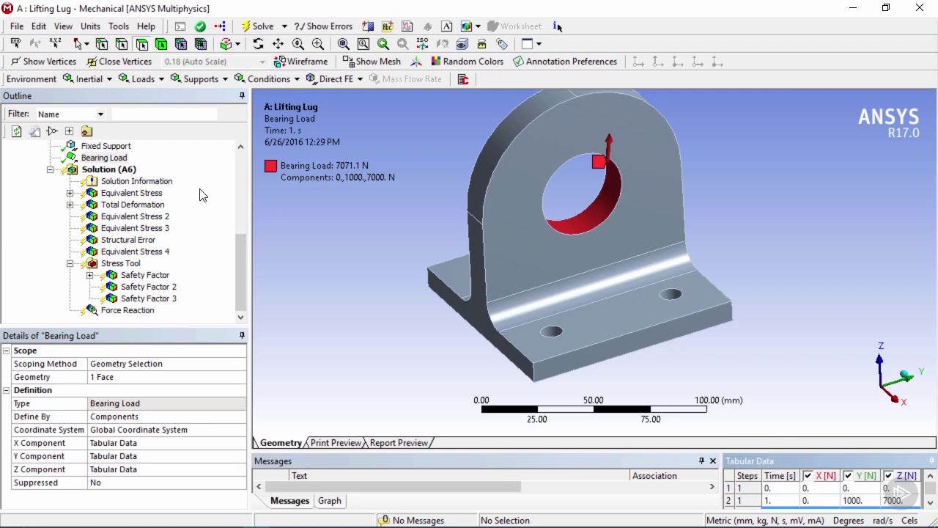
# - Solve the model and view the Equivalent Stress contour, peaking at 34.264 MPa
pyautogui.click(121, 171)
pyautogui.rightClick(122, 173)
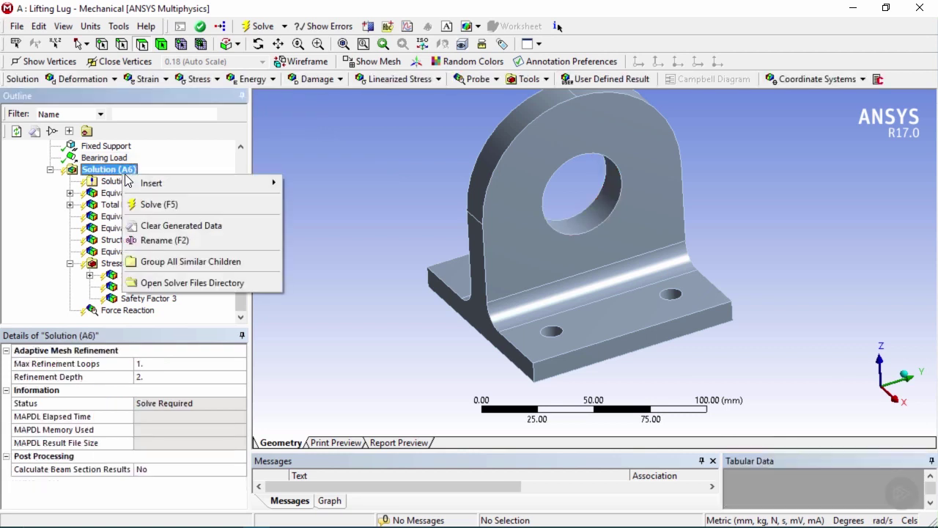
pyautogui.click(173, 206)
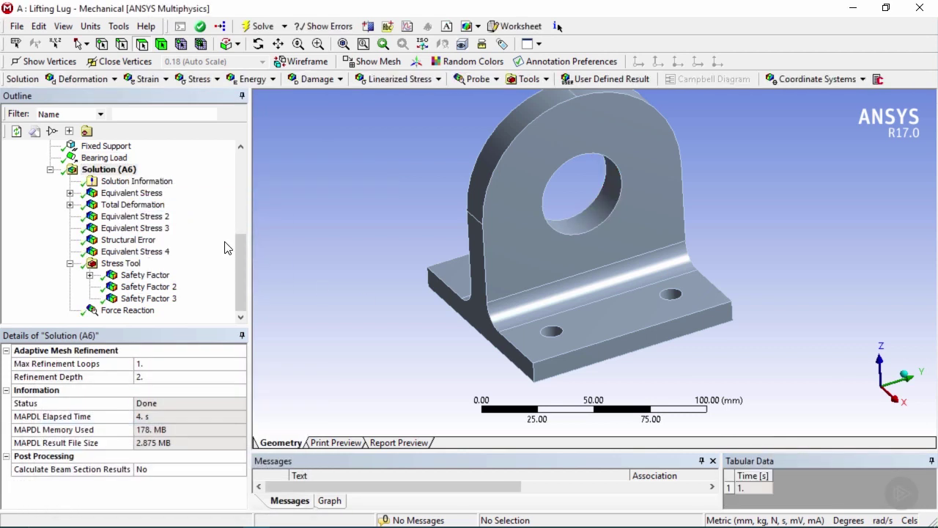
pyautogui.click(145, 194)
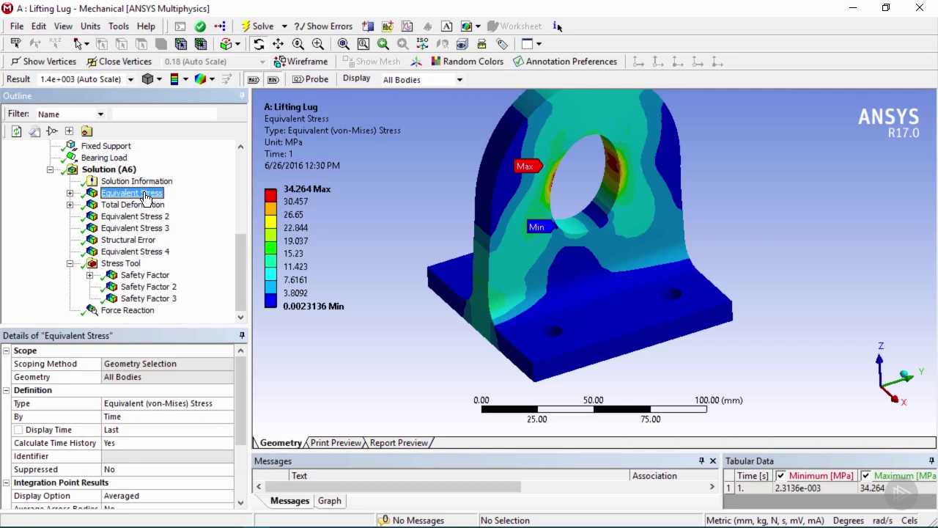
pyautogui.keyDown('ctrl'); pyautogui.moveTo(605, 218); pyautogui.dragTo(609, 226, button='middle'); pyautogui.keyUp('ctrl')
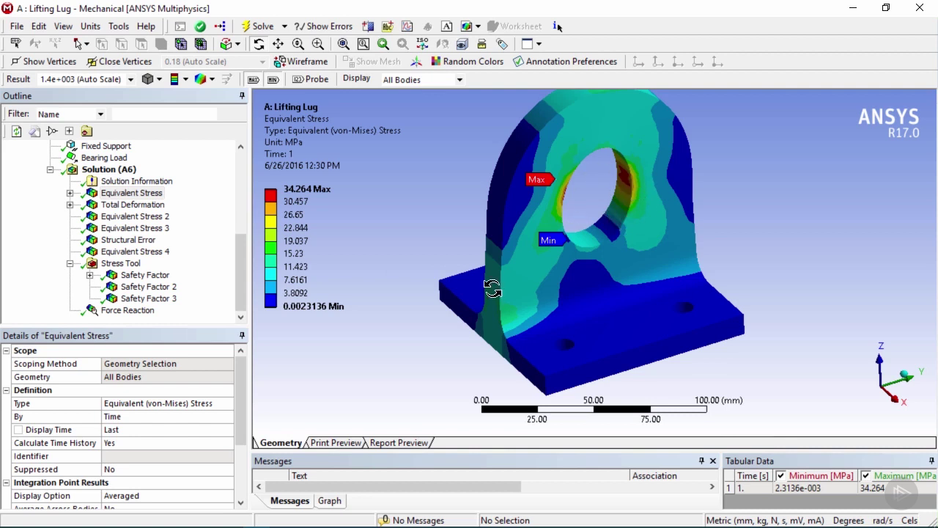
# - Check the Safety Factor (minimum 7.2962) and delete Safety Factor 2 and 3
pyautogui.click(159, 277)
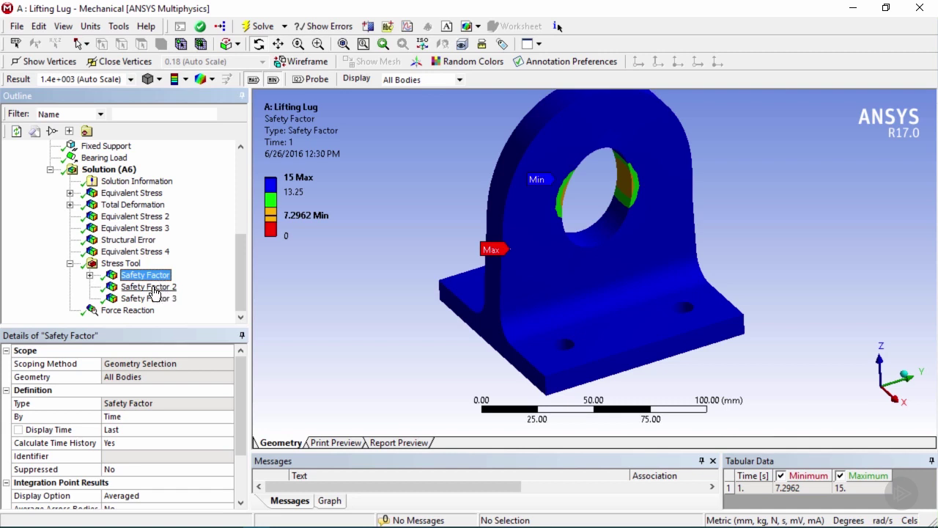
pyautogui.click(156, 286)
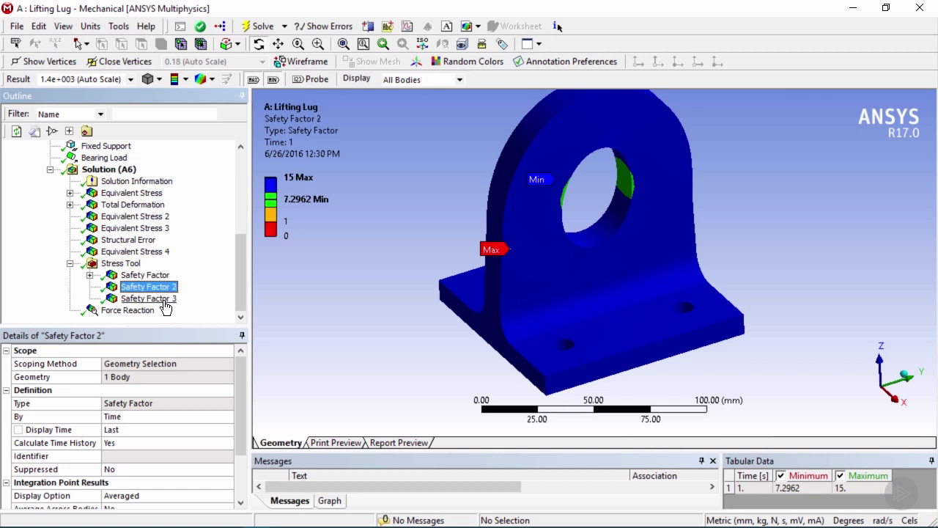
pyautogui.keyDown('ctrl'); pyautogui.click(164, 301); pyautogui.keyUp('ctrl')
pyautogui.rightClick(170, 305)
pyautogui.click(213, 402)
# - Confirm deleting the two safety factors, then review the Force Reaction, Structural Error and Equivalent Stress results
pyautogui.click(467, 325)
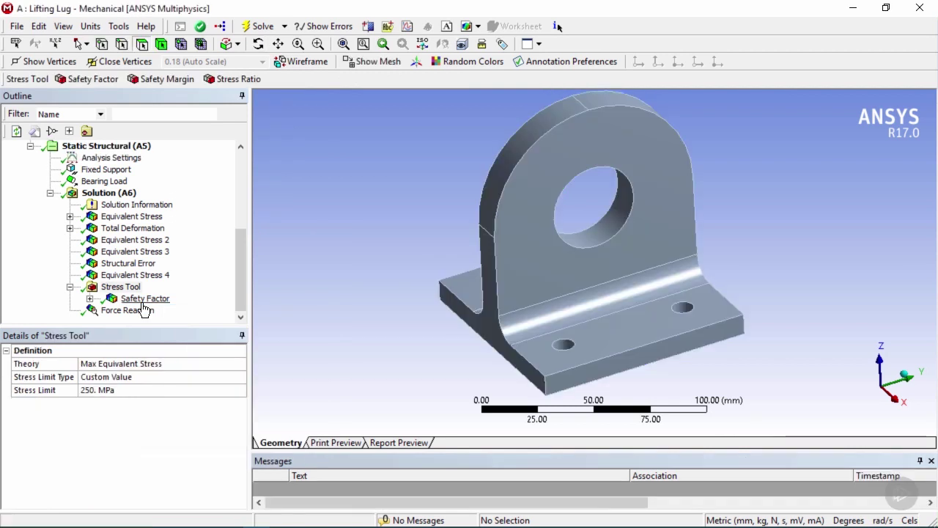
pyautogui.click(132, 311)
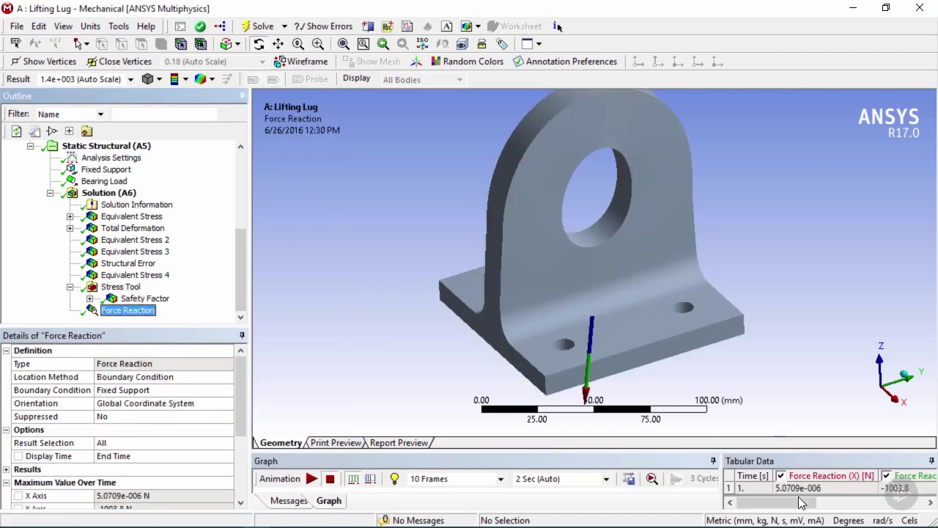
pyautogui.click(144, 267)
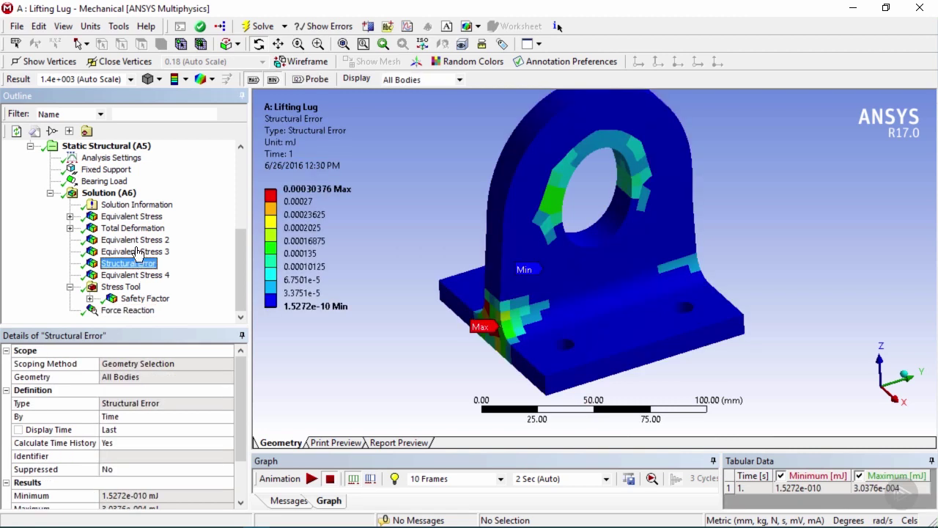
pyautogui.click(134, 218)
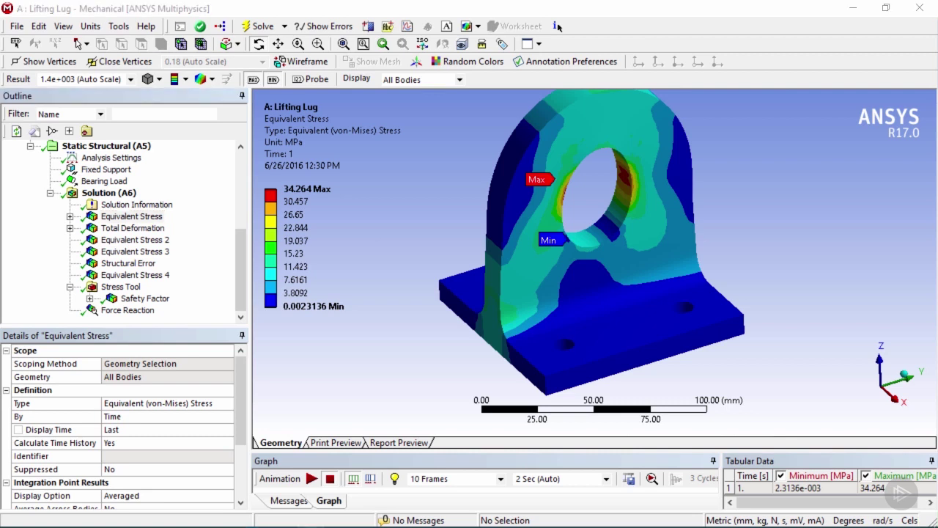
# - Minimize Mechanical and open the lug geometry in DesignModeler from the Geometry cell
pyautogui.moveTo(614, 152); pyautogui.dragTo(584, 246)
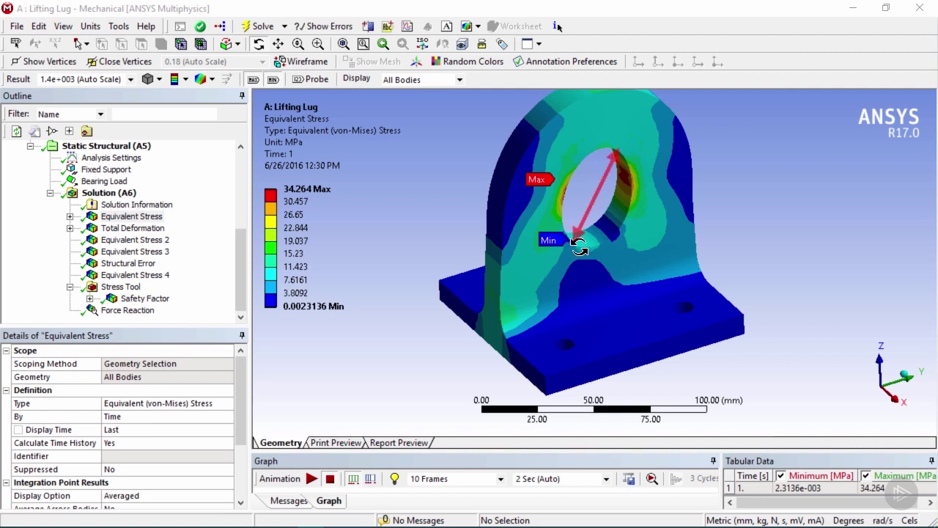
pyautogui.moveTo(474, 172); pyautogui.dragTo(511, 190)
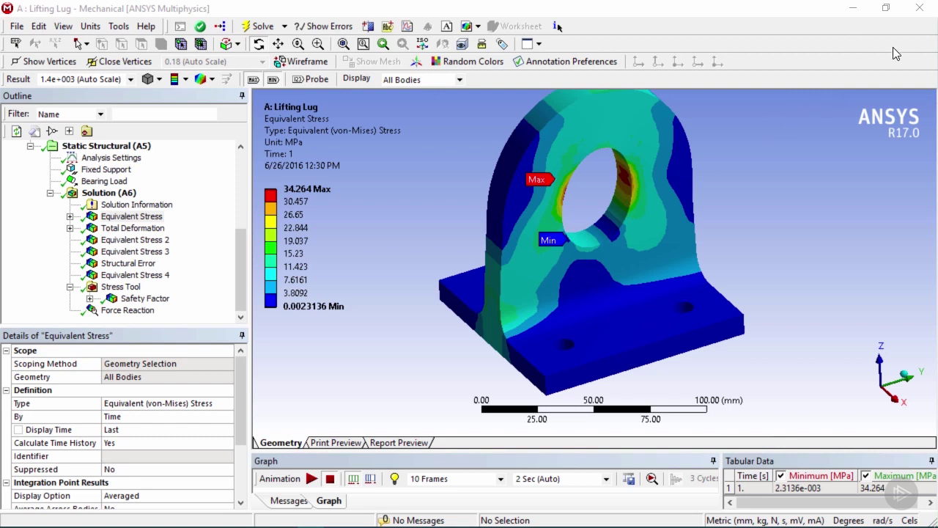
pyautogui.click(853, 7)
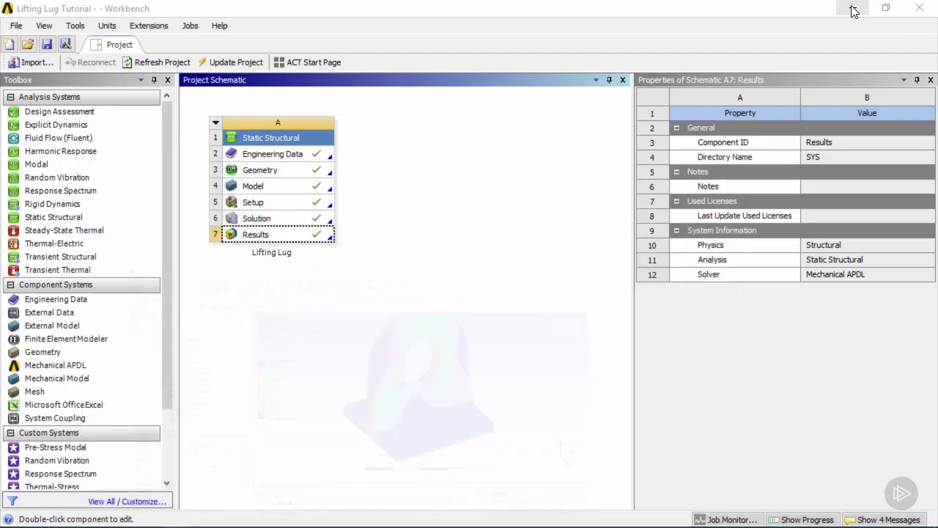
pyautogui.doubleClick(277, 171)
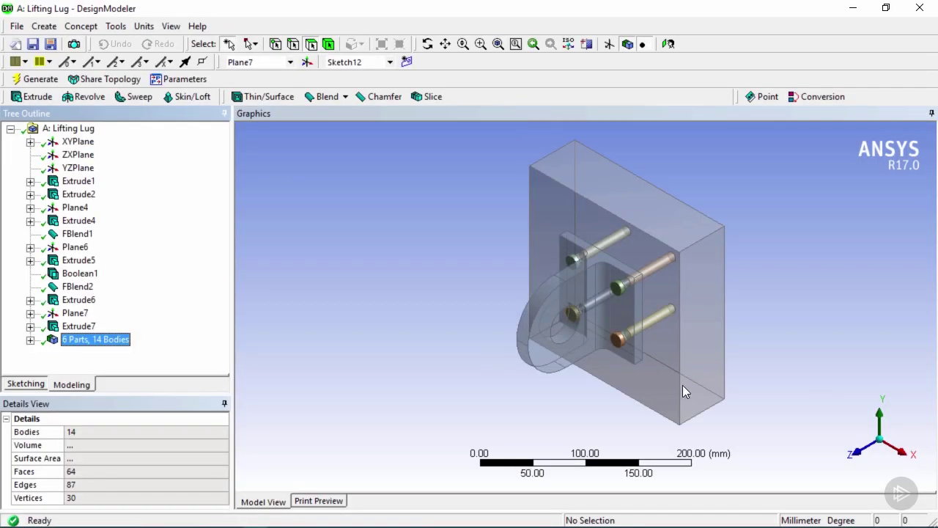
# - Centre the lug in an isometric view, then expand the Extrude5 hole cut to show Sketch9 and its 100 mm depth
pyautogui.moveTo(509, 327); pyautogui.dragTo(585, 229, button='middle')
pyautogui.scroll(3, 607, 253)
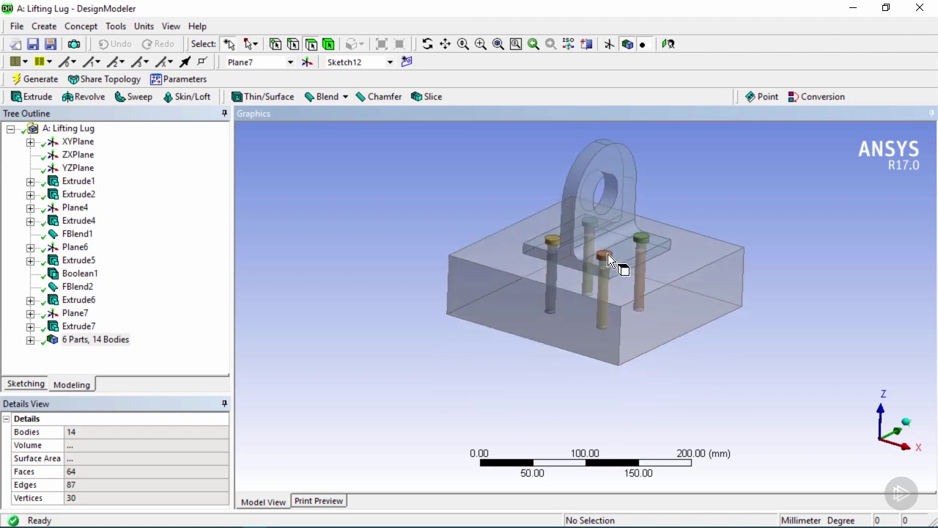
pyautogui.keyDown('ctrl'); pyautogui.moveTo(622, 253); pyautogui.dragTo(580, 345, button='middle'); pyautogui.keyUp('ctrl')
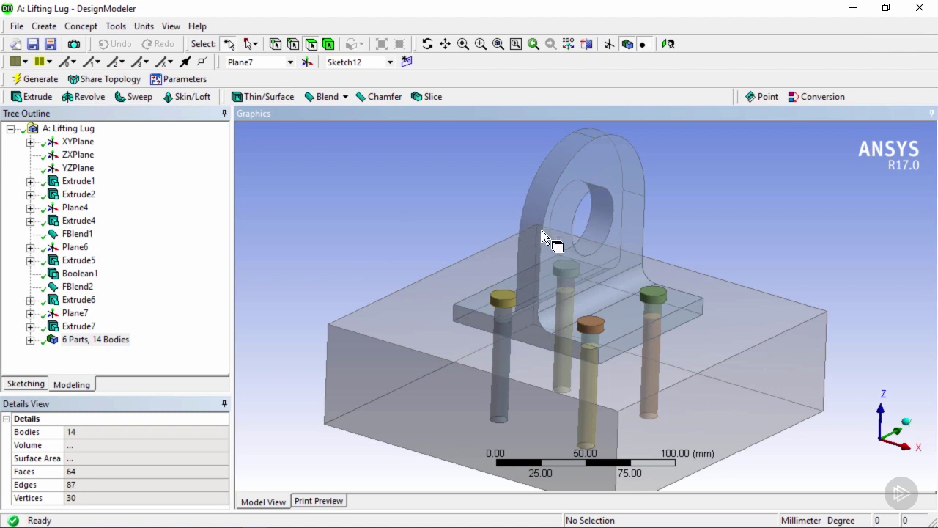
pyautogui.click(78, 221)
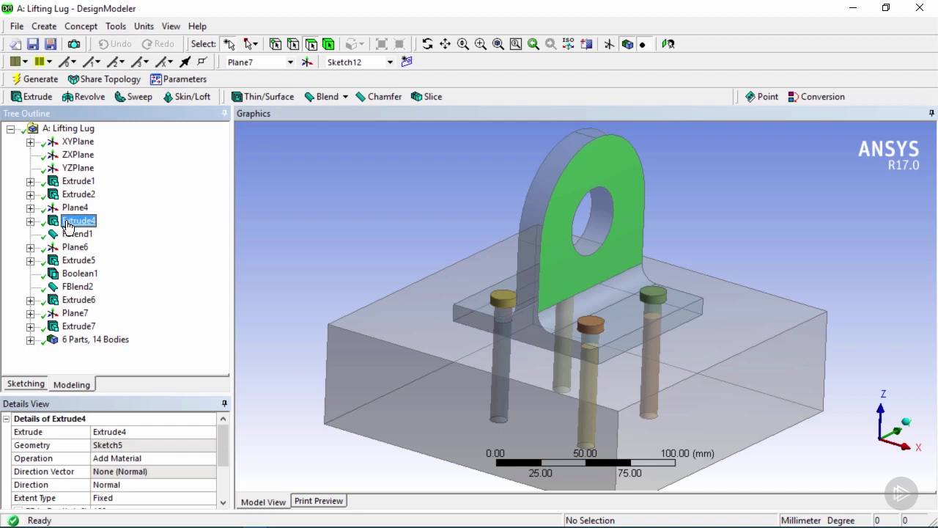
pyautogui.click(70, 267)
pyautogui.click(30, 261)
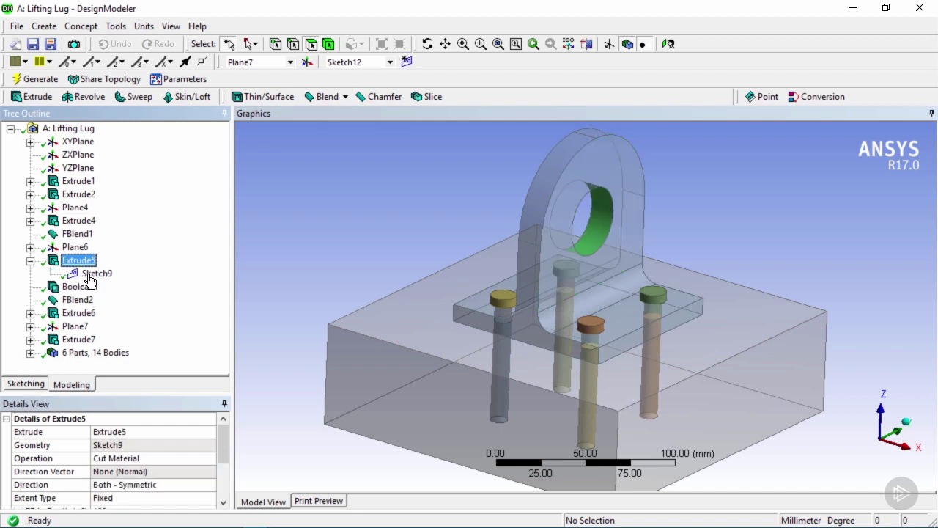
pyautogui.moveTo(224, 438); pyautogui.dragTo(223, 461)
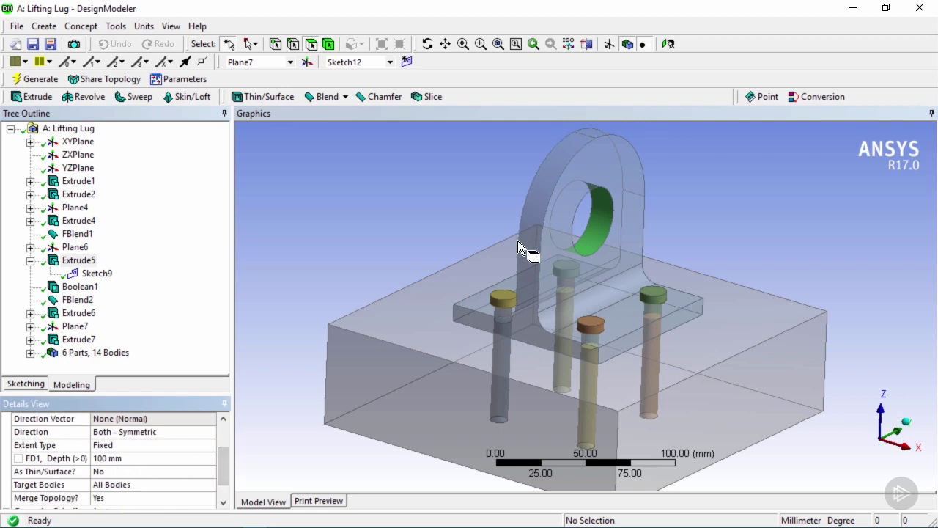
# - Make Extrude5's 100 mm depth the design parameter Extrude5.FD1
pyautogui.click(18, 459)
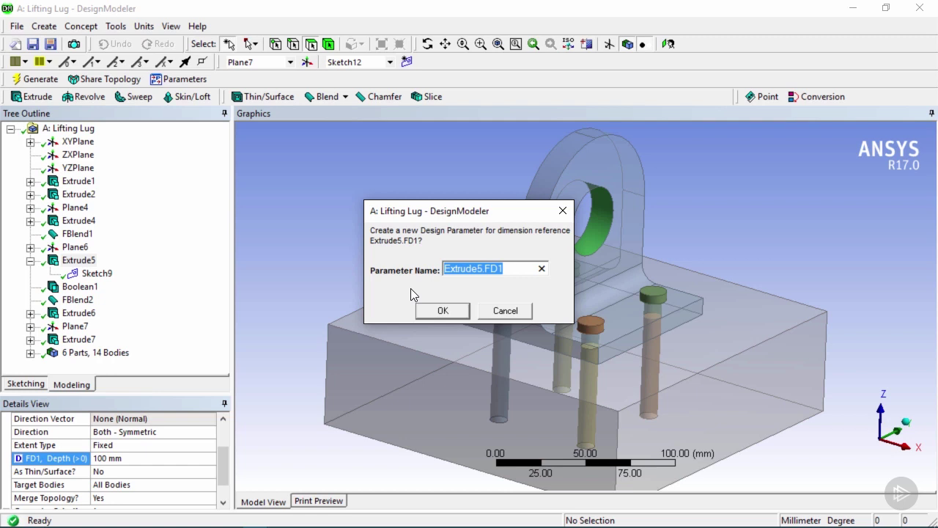
pyautogui.click(470, 271)
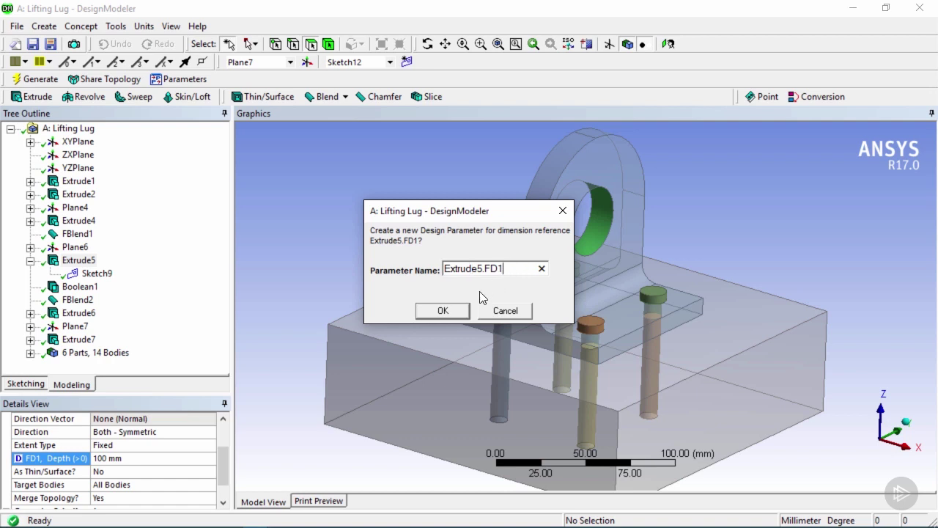
pyautogui.click(442, 311)
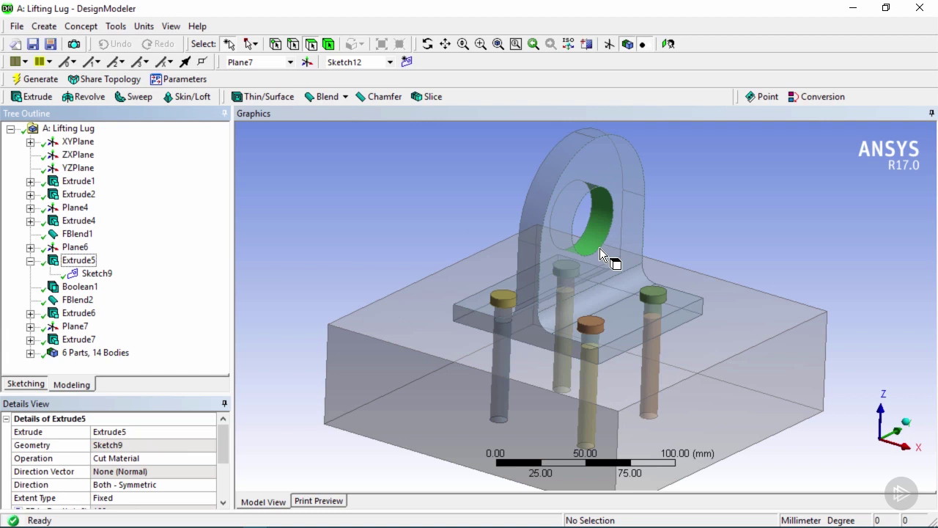
# - Make Sketch9's 40 mm dimension D2 the design parameter Plane6.D2
pyautogui.click(101, 275)
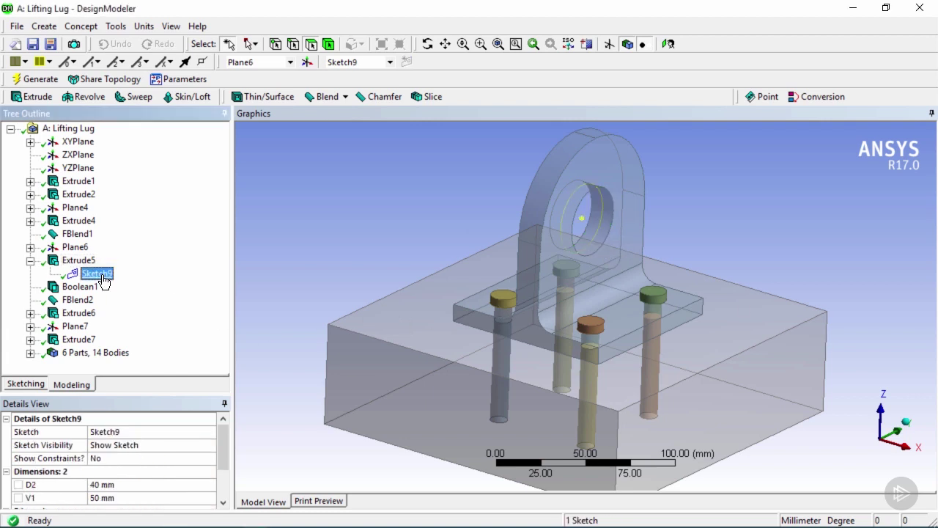
pyautogui.scroll(-1, 213, 449)
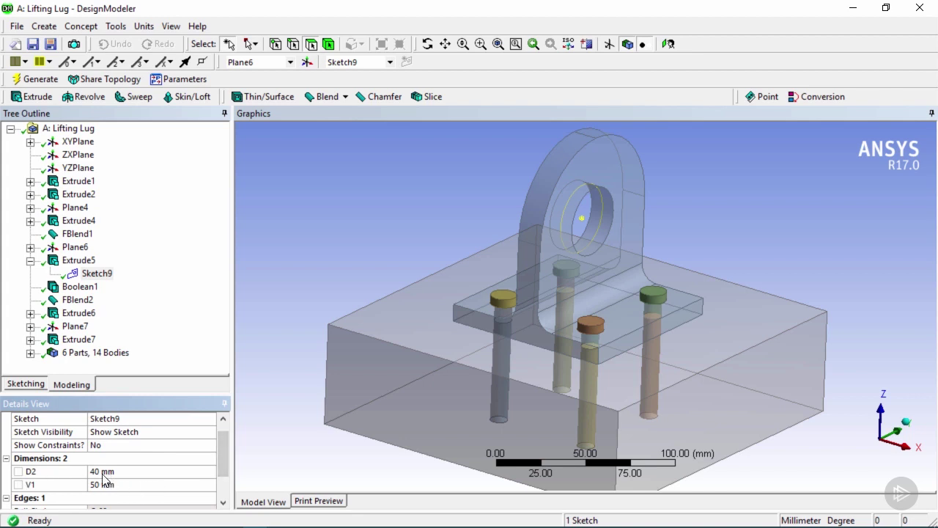
pyautogui.click(19, 472)
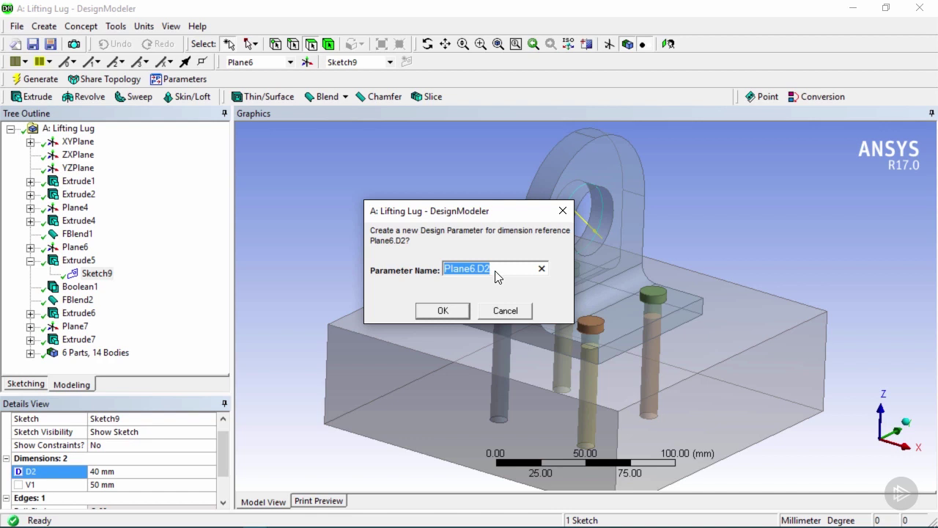
pyautogui.click(443, 311)
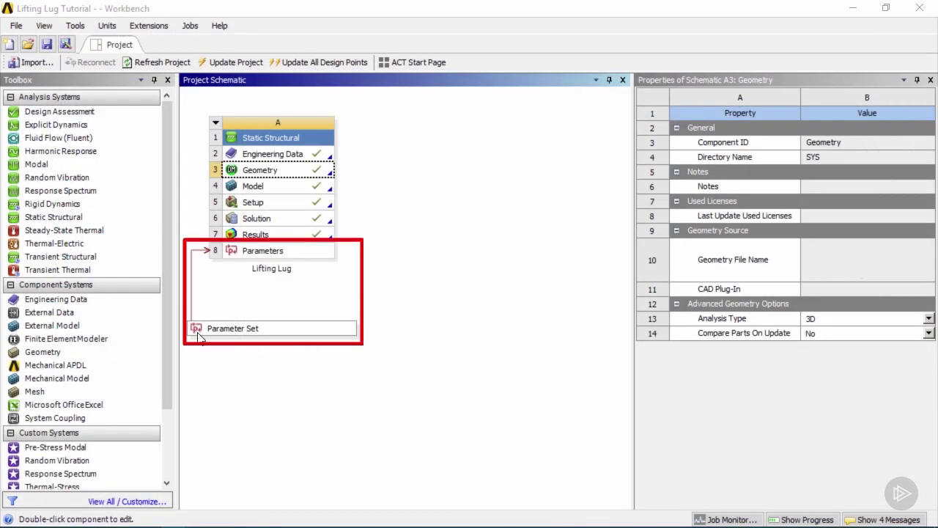
# - Check that the Parameter Set lists P1 = 100 mm and P2 = 40 mm, then open the results in Mechanical
pyautogui.doubleClick(247, 330)
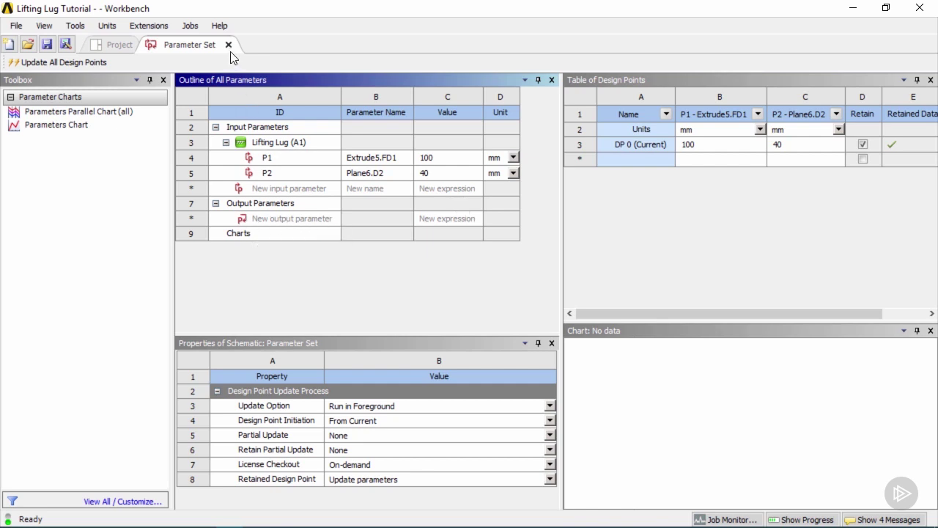
pyautogui.click(115, 47)
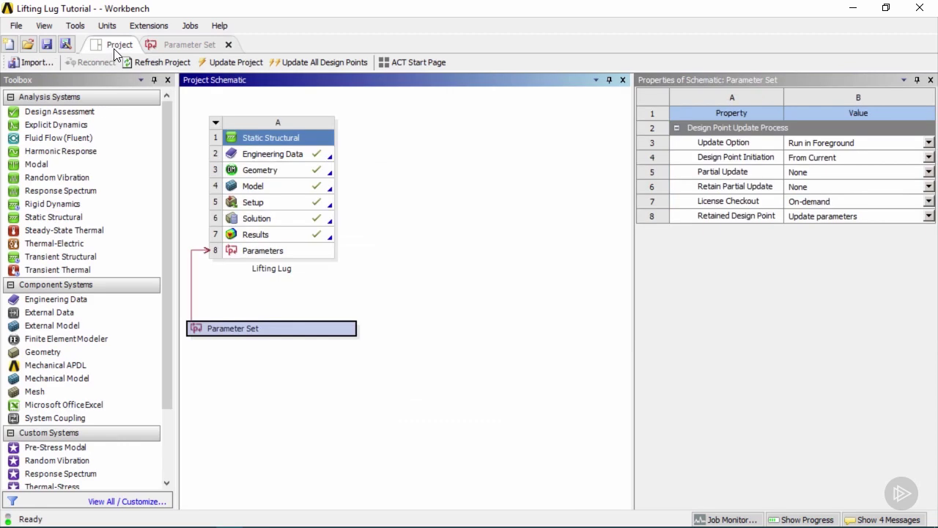
pyautogui.doubleClick(266, 235)
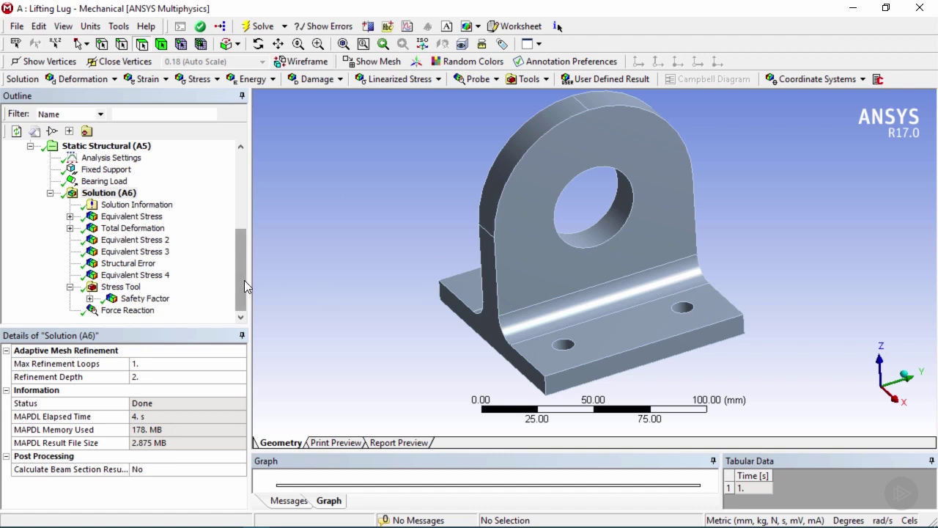
# - Make the Lifting Lug's 1.6972 kg mass an output parameter
pyautogui.moveTo(241, 282); pyautogui.dragTo(239, 209)
pyautogui.click(98, 192)
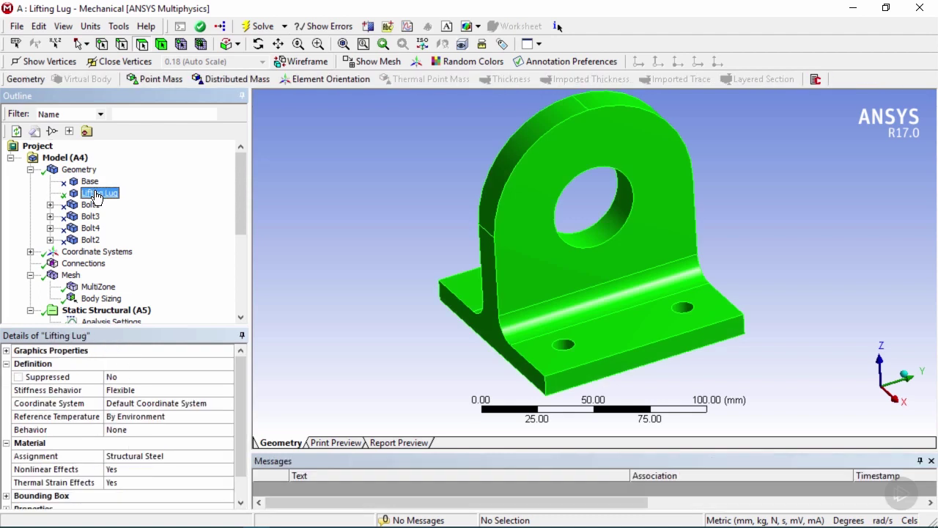
pyautogui.moveTo(244, 392); pyautogui.dragTo(243, 410)
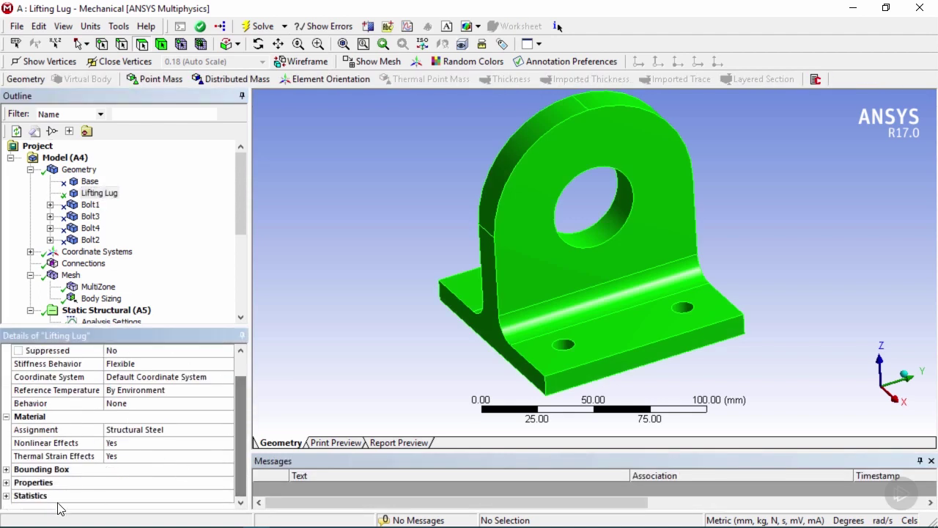
pyautogui.click(12, 482)
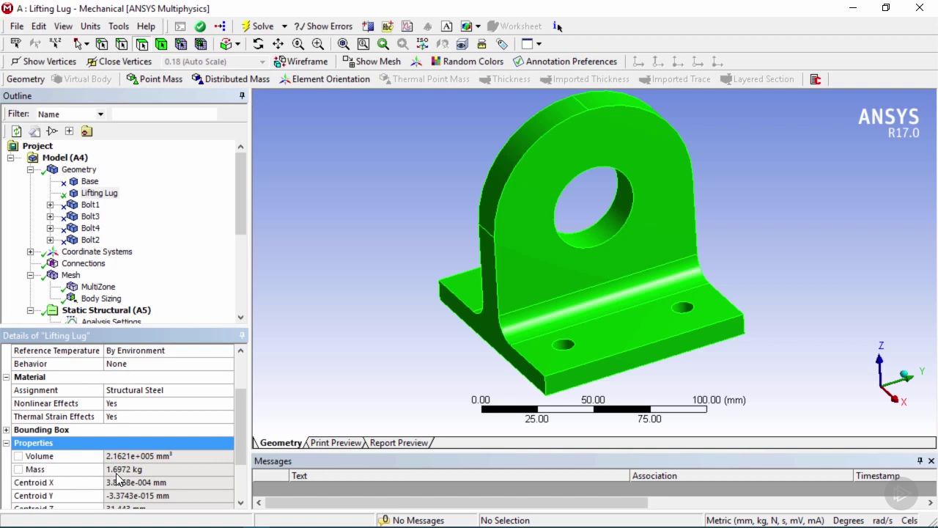
pyautogui.click(19, 470)
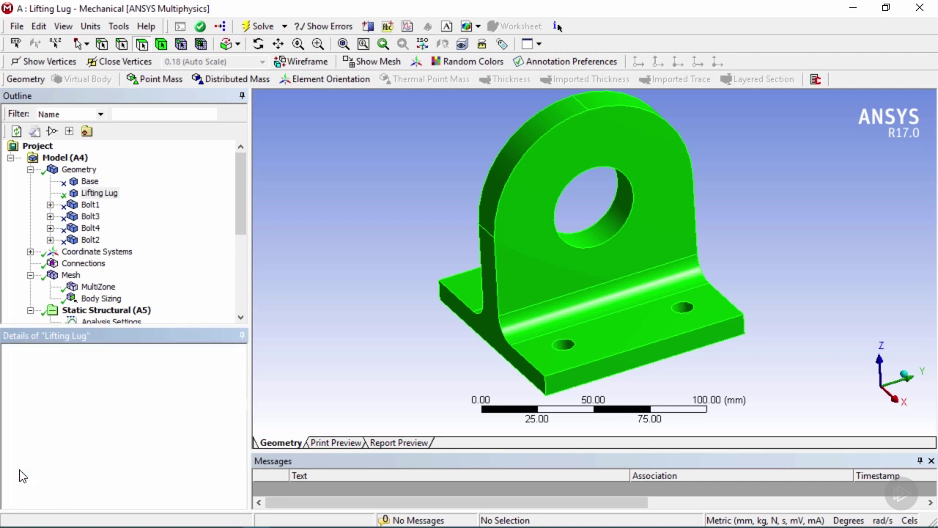
# - Make the 7.2962 minimum safety factor an output parameter and return to Workbench
pyautogui.moveTo(234, 373); pyautogui.dragTo(236, 411)
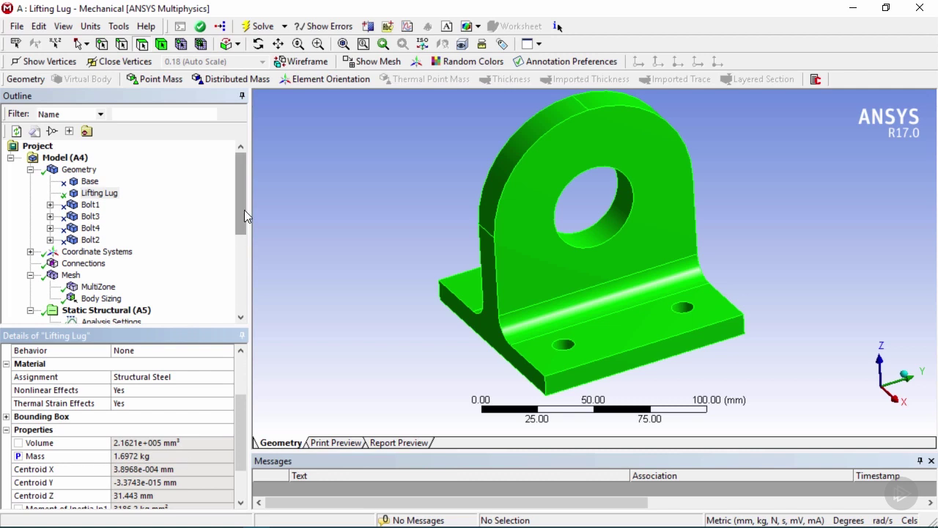
pyautogui.moveTo(242, 188); pyautogui.dragTo(238, 276)
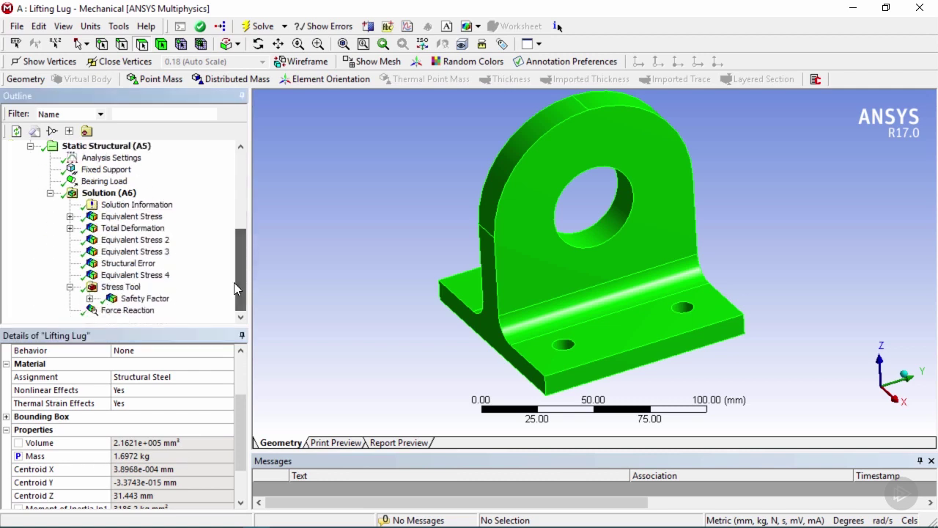
pyautogui.click(145, 300)
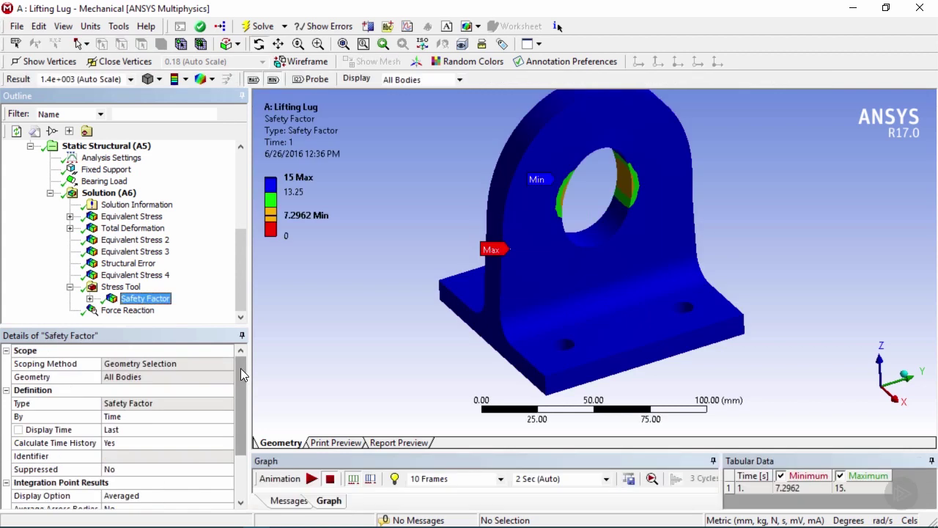
pyautogui.moveTo(239, 372); pyautogui.dragTo(236, 412)
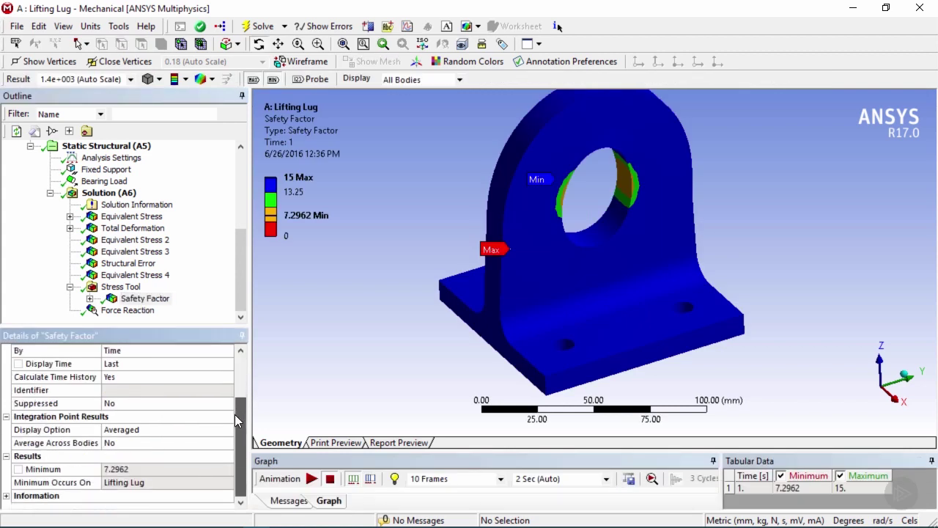
pyautogui.click(18, 470)
pyautogui.click(852, 8)
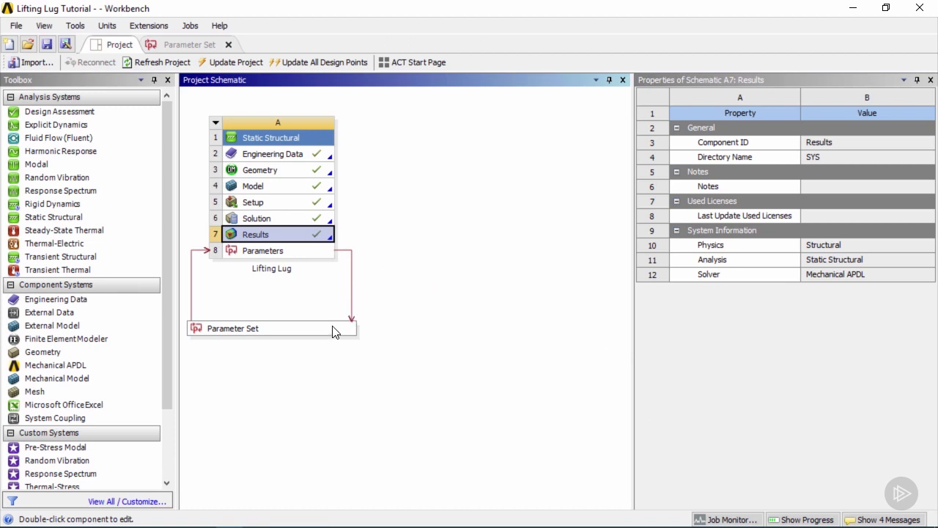
pyautogui.click(196, 46)
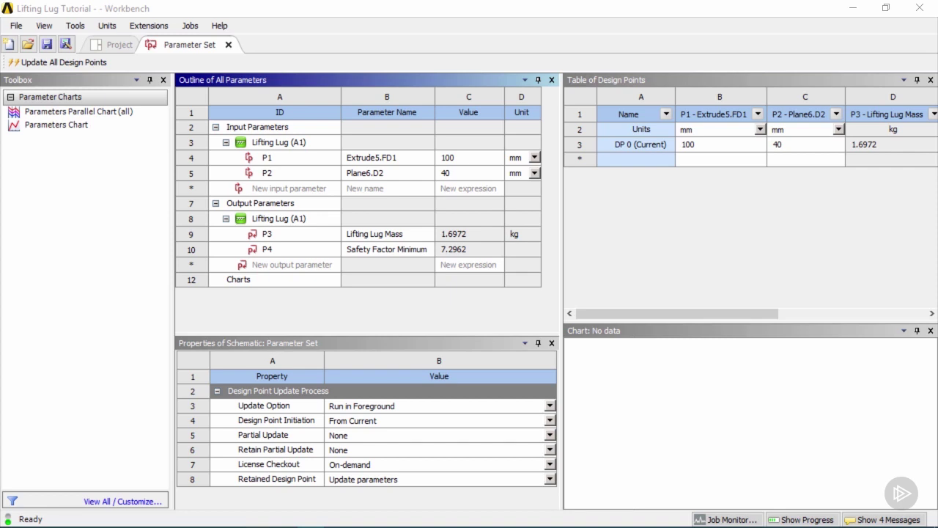
pyautogui.click(117, 45)
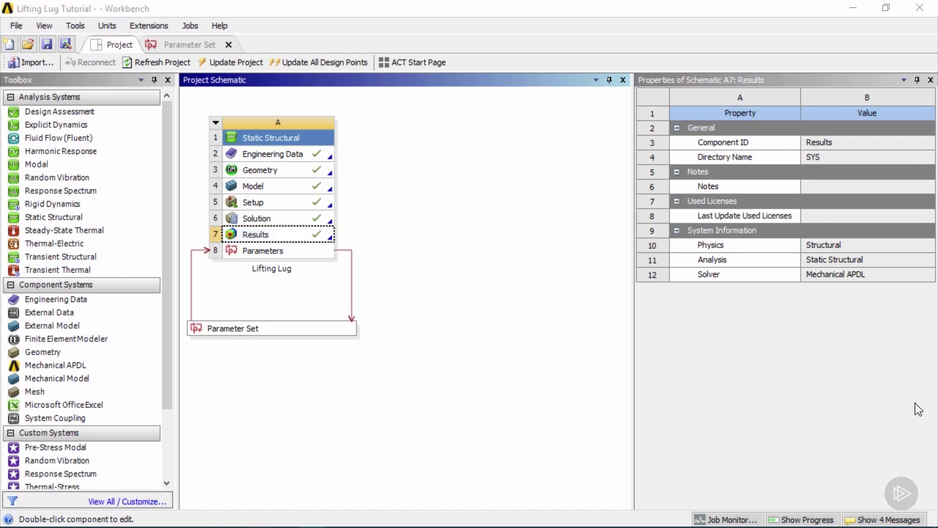
pyautogui.moveTo(170, 246); pyautogui.dragTo(165, 321)
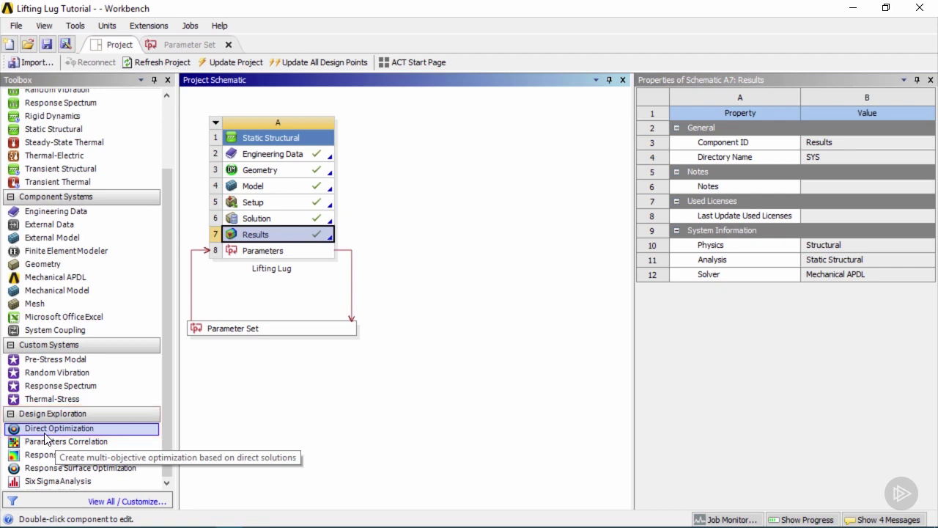
# - Add a Direct Optimization system under the Parameter Set and open its Optimization cell
pyautogui.moveTo(46, 437); pyautogui.dragTo(294, 356)
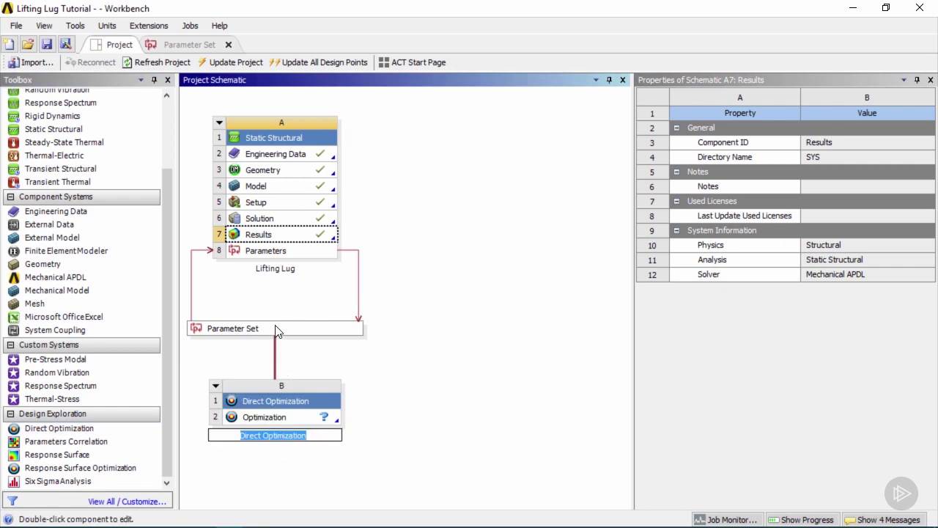
pyautogui.click(315, 436)
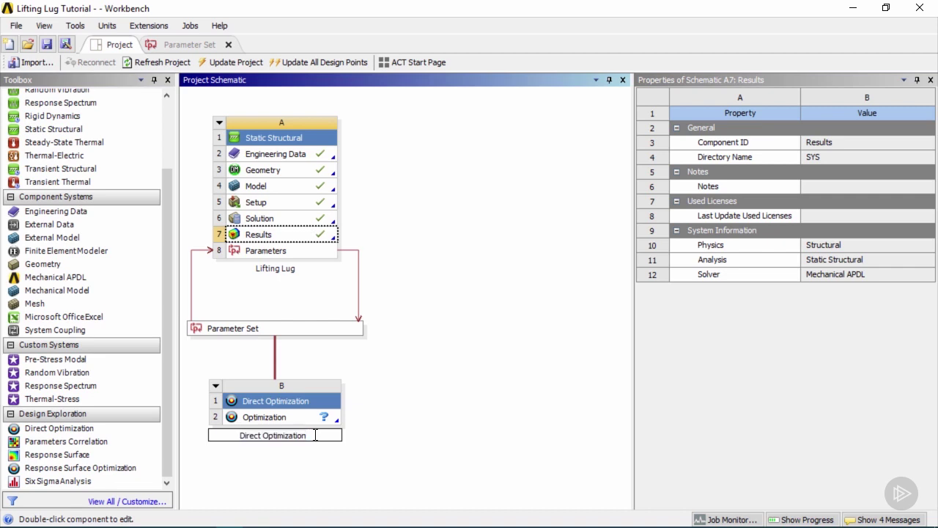
pyautogui.press('Return')
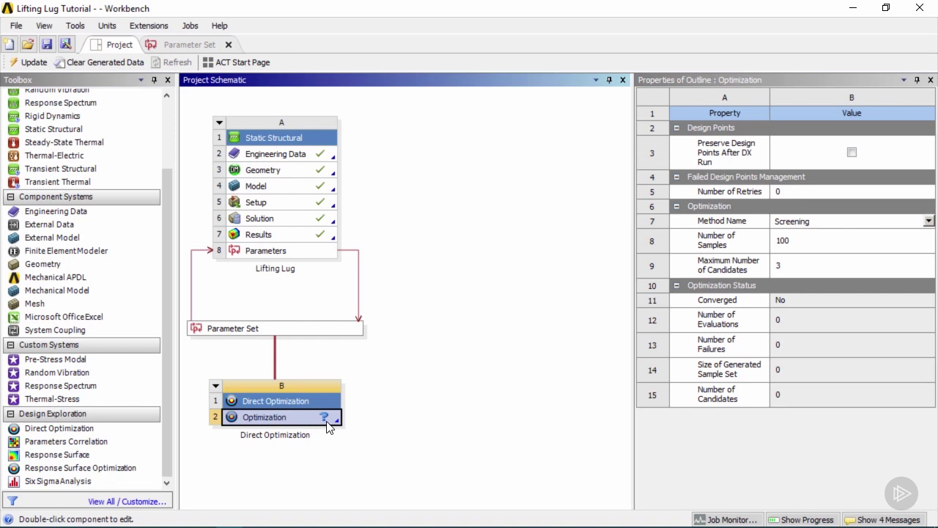
pyautogui.doubleClick(278, 424)
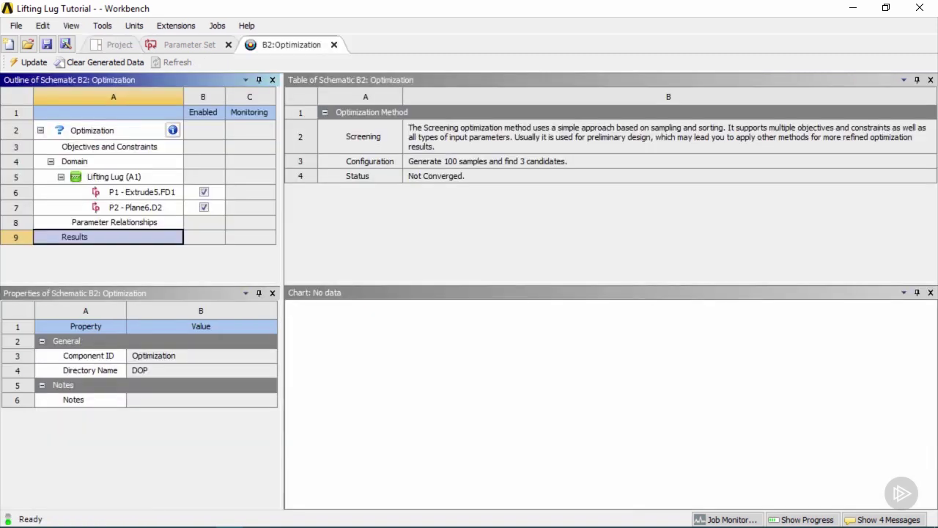
# - Add P4 - Safety Factor Minimum and P3 - Lifting Lug Mass to the objectives table
pyautogui.click(135, 150)
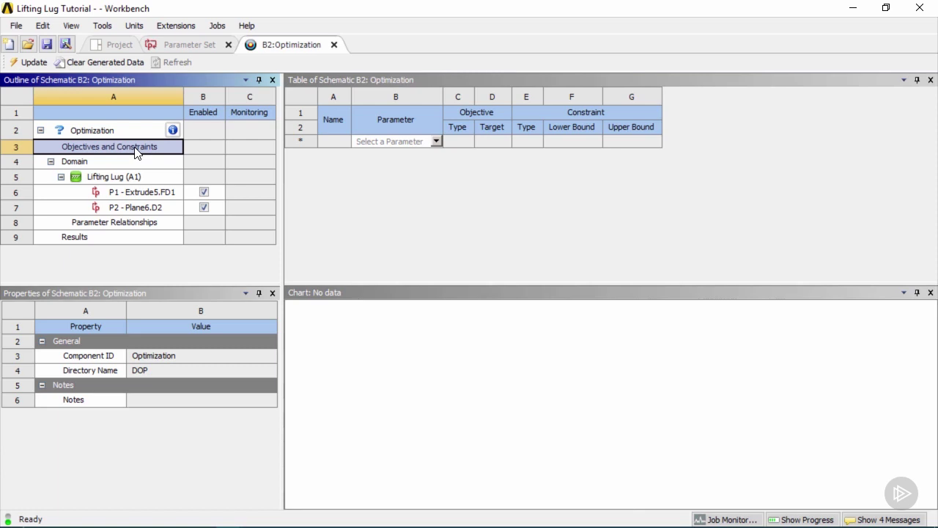
pyautogui.click(436, 141)
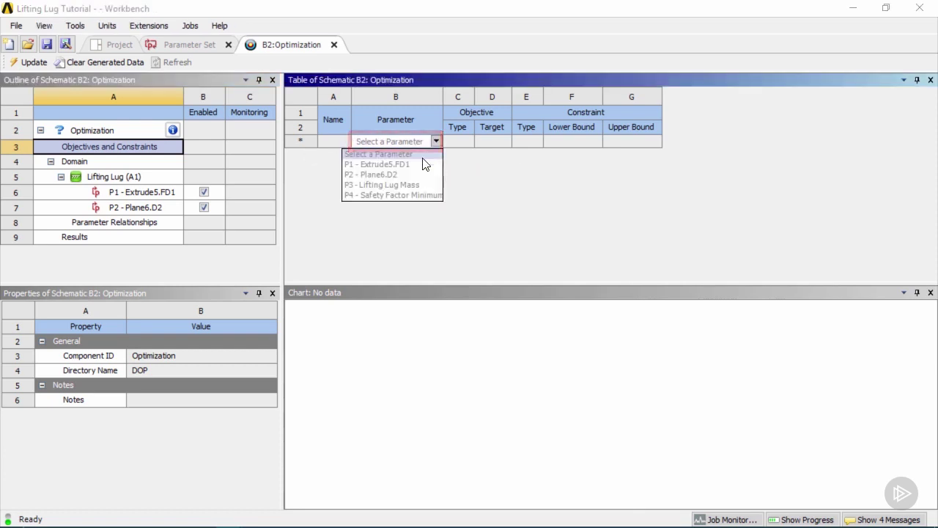
pyautogui.click(427, 194)
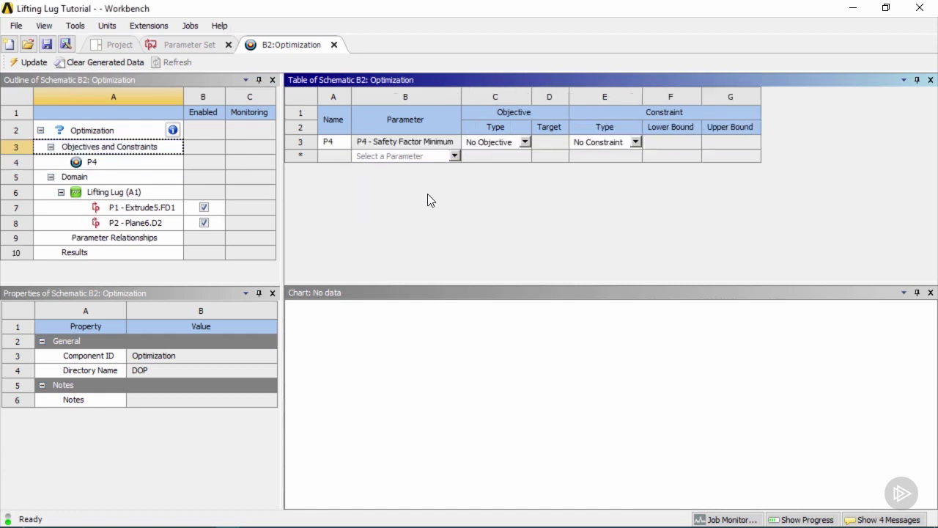
pyautogui.click(454, 156)
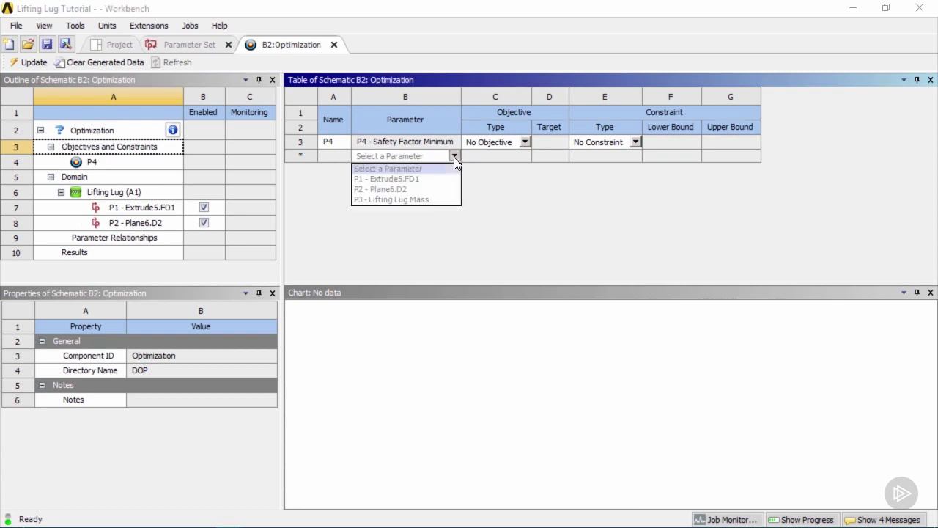
pyautogui.click(441, 200)
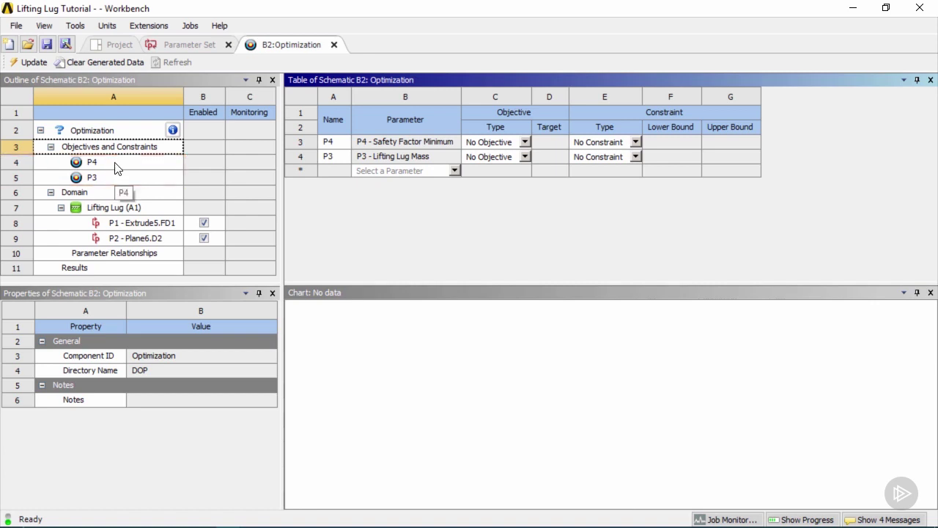
# - Set P4 to Maximize and P3 to Minimize, leaving P4 with No Constraint
pyautogui.click(524, 142)
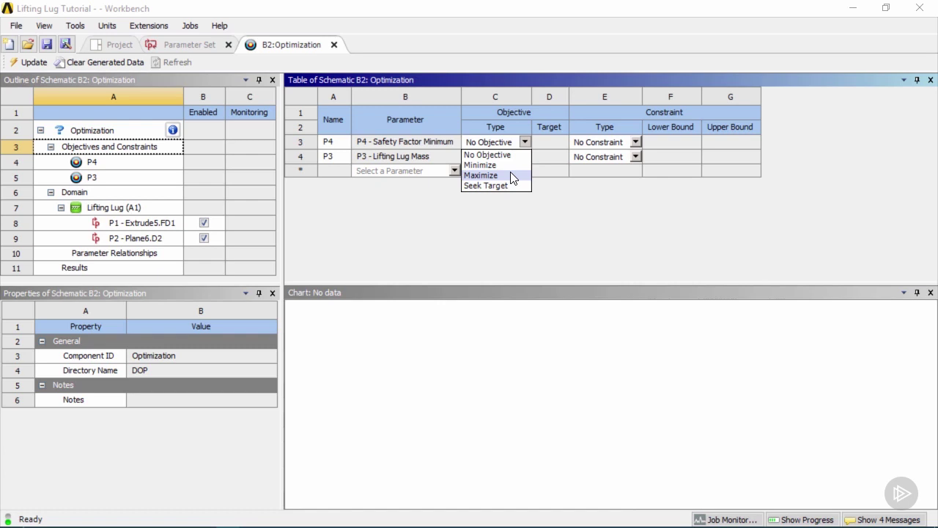
pyautogui.click(511, 174)
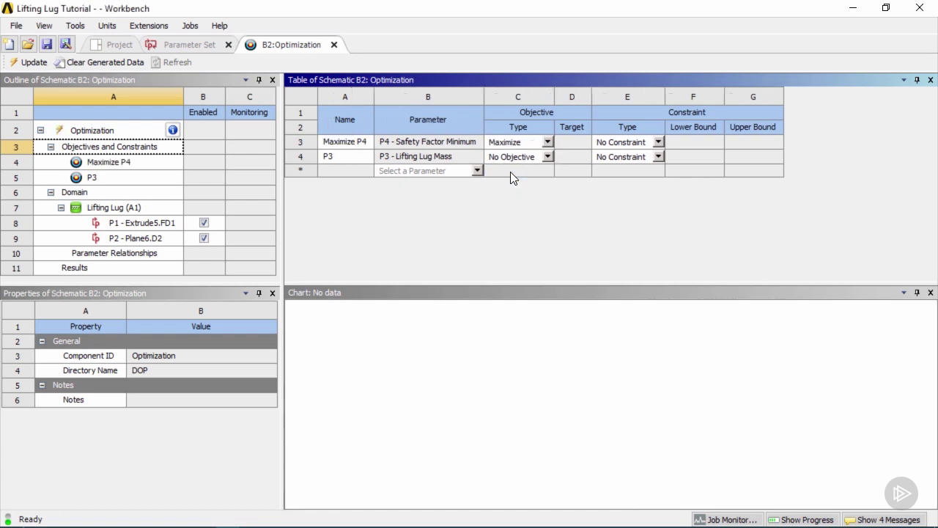
pyautogui.click(548, 157)
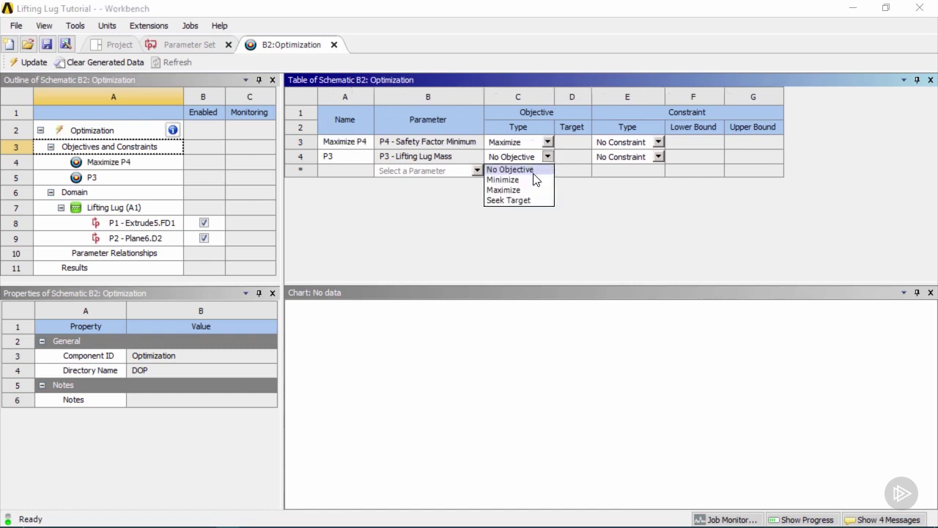
pyautogui.click(533, 180)
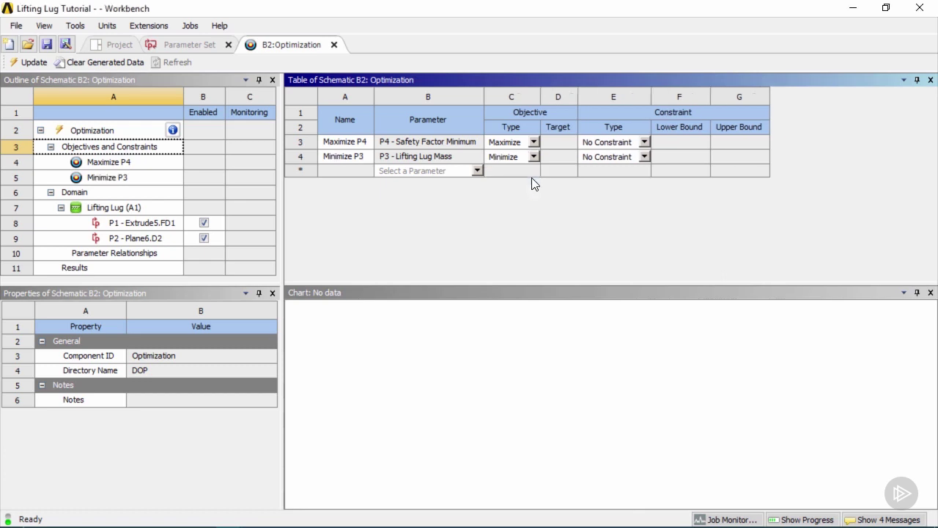
pyautogui.click(644, 143)
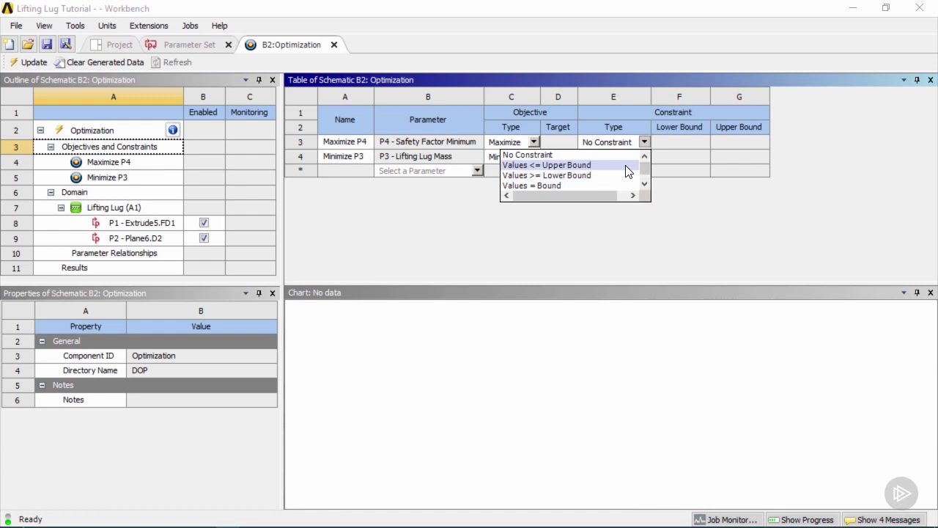
pyautogui.click(626, 166)
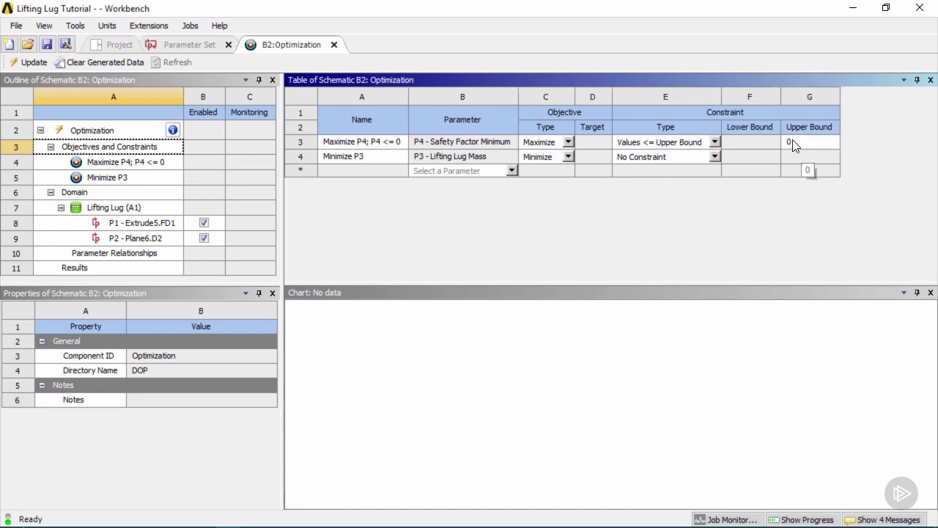
pyautogui.click(714, 142)
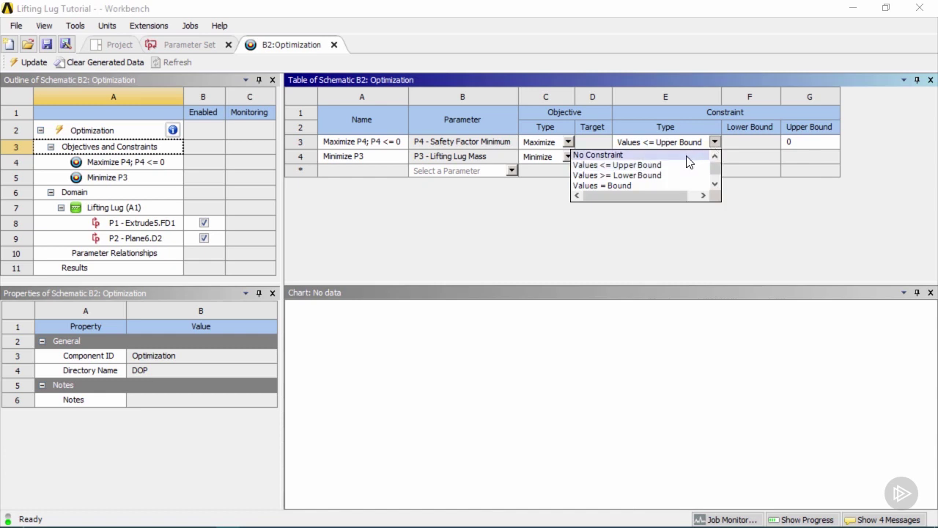
pyautogui.click(686, 155)
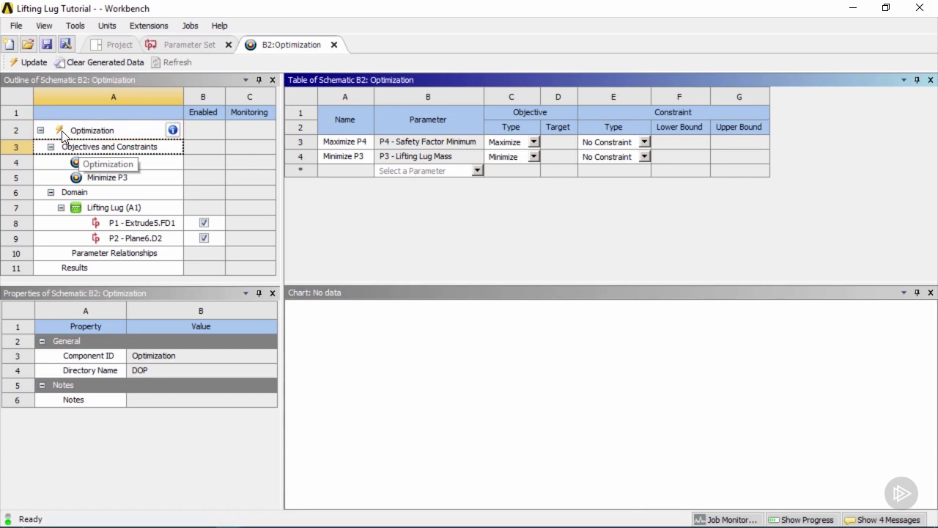
# - Keep the Screening method and set the number of samples to 10
pyautogui.click(116, 137)
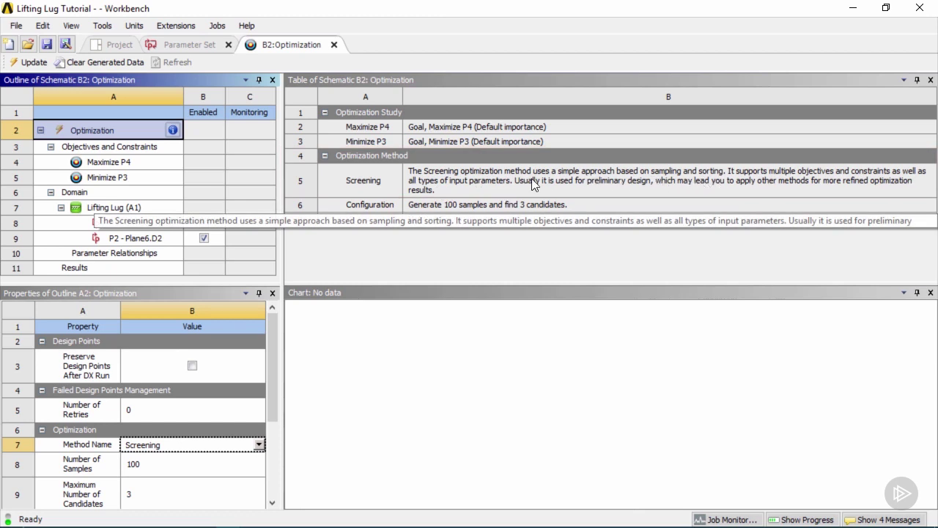
pyautogui.click(259, 444)
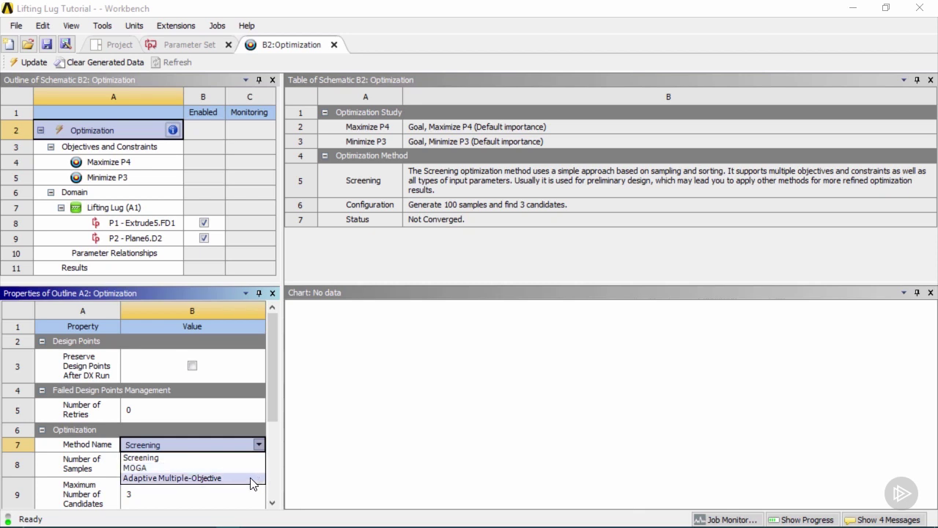
pyautogui.click(252, 479)
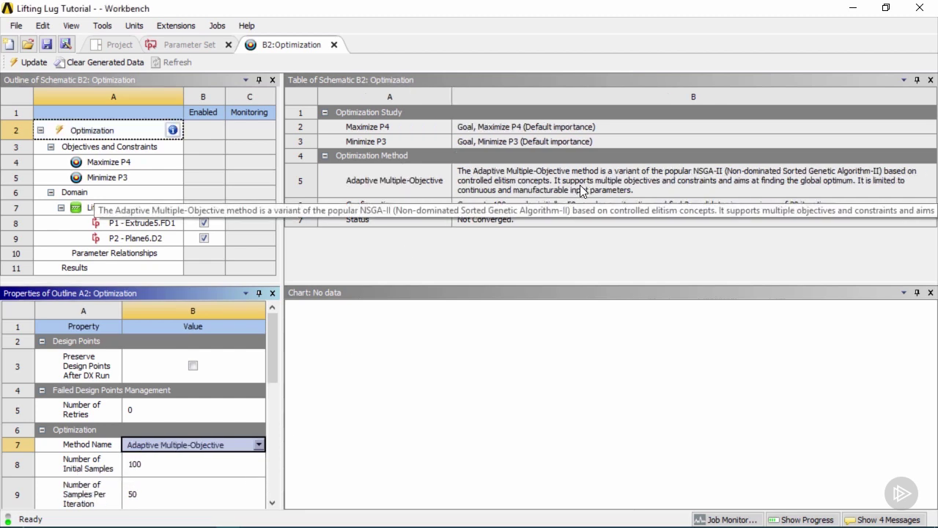
pyautogui.click(258, 445)
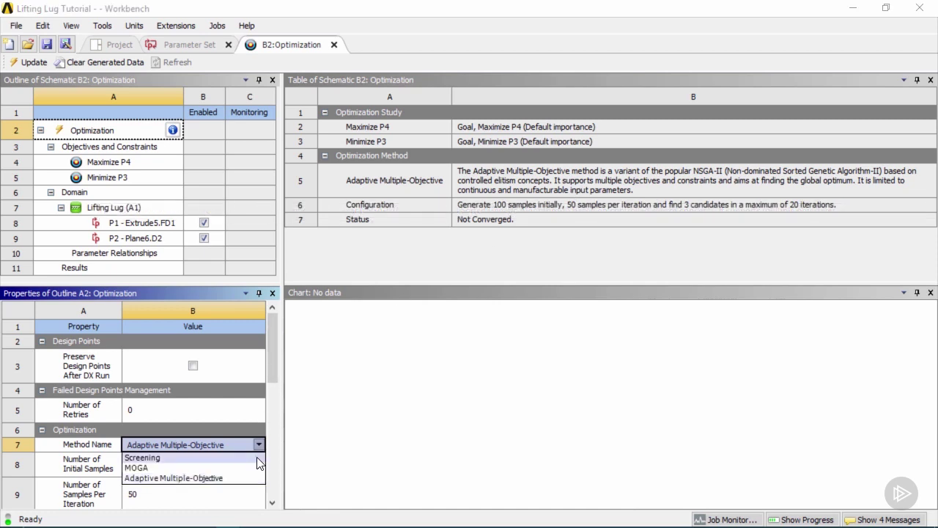
pyautogui.click(257, 457)
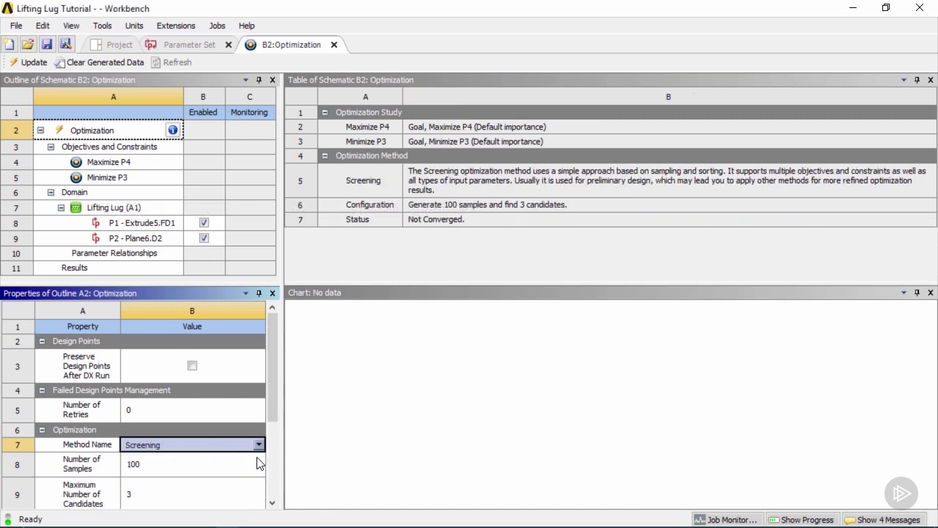
pyautogui.click(186, 473)
pyautogui.write('10')
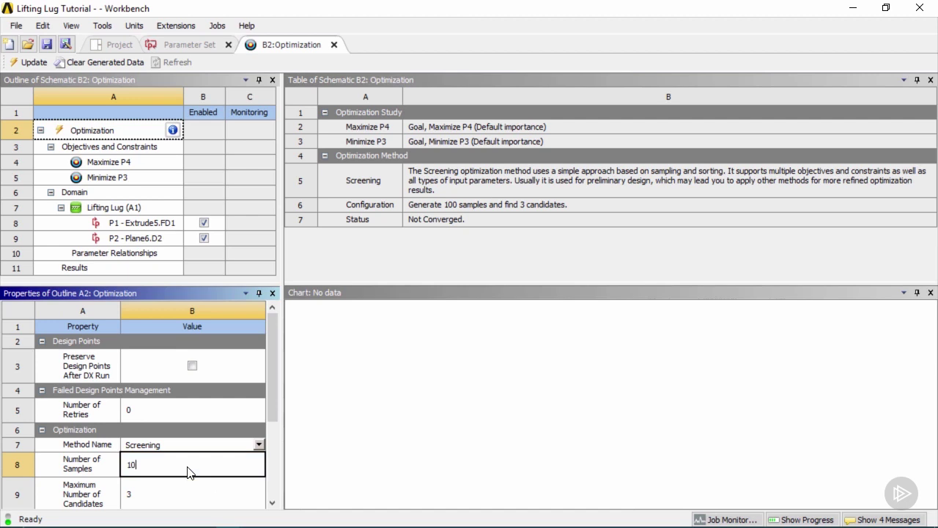
pyautogui.press('Return')
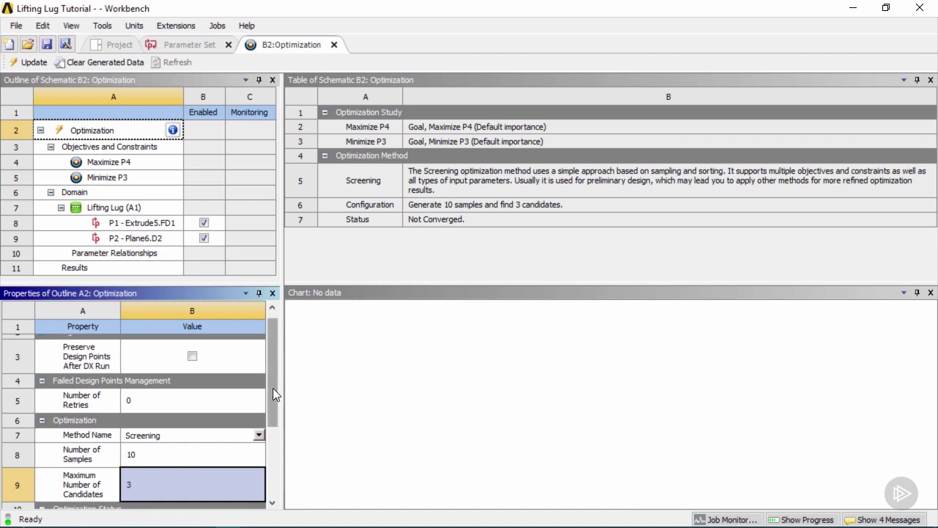
pyautogui.moveTo(270, 393)
pyautogui.mouseDown()
pyautogui.moveTo(268, 462)
pyautogui.moveTo(294, 369)
pyautogui.mouseUp()
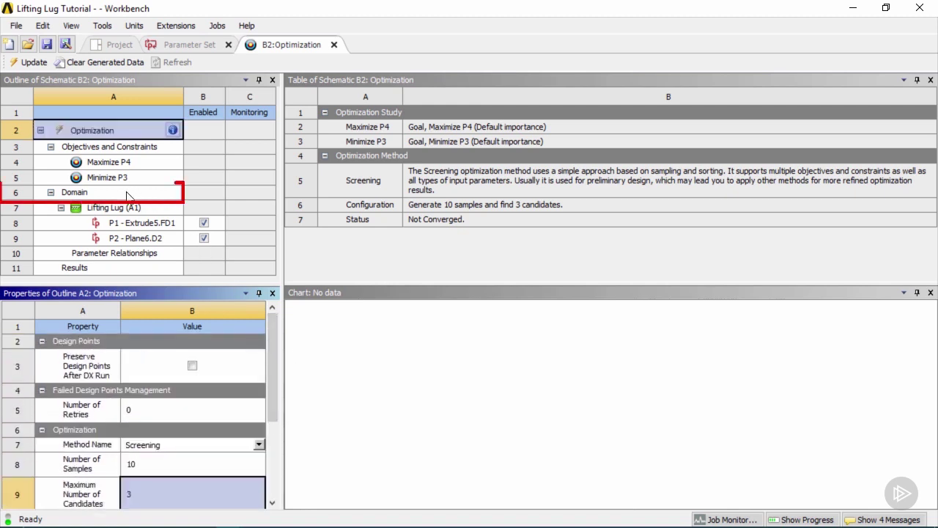
# - Bound P1 (Extrude5.FD1) between 80 and 120 mm in the optimization domain
pyautogui.click(129, 195)
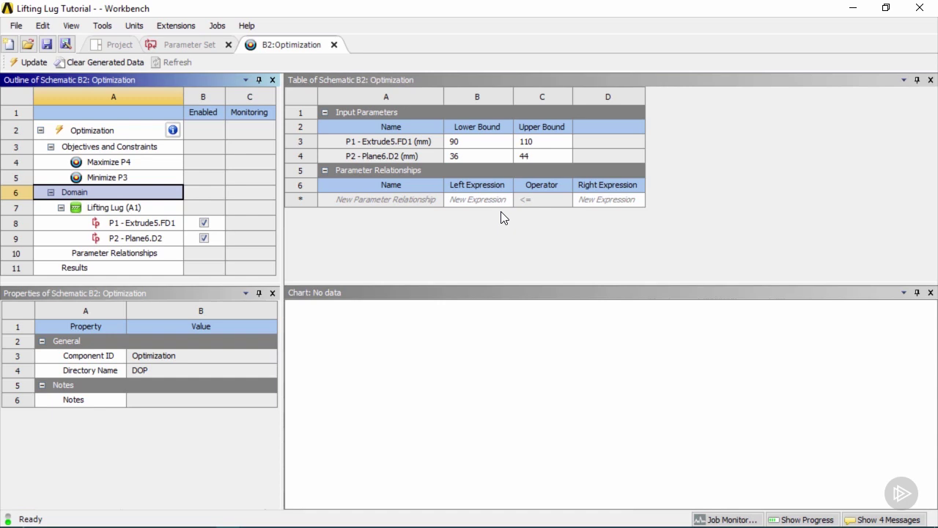
pyautogui.click(474, 144)
pyautogui.write('80')
pyautogui.press('Return')
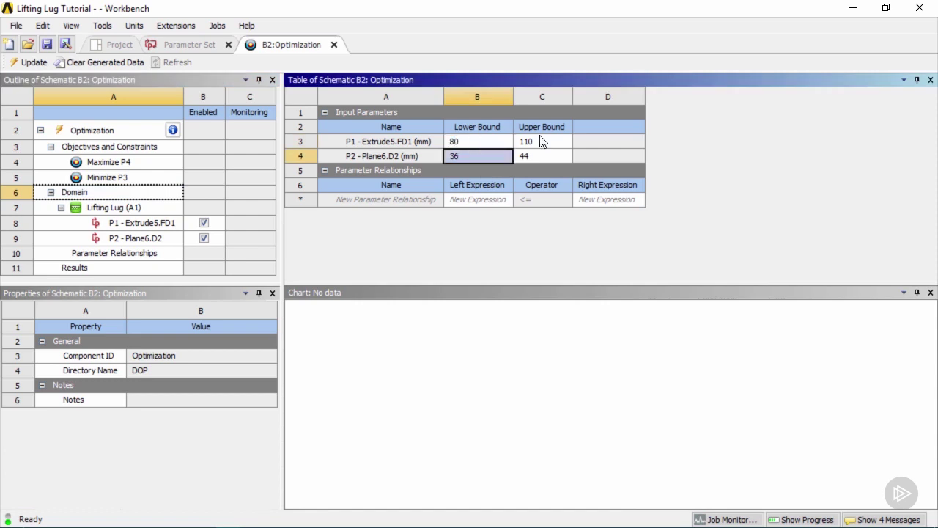
pyautogui.click(551, 148)
pyautogui.write('120')
pyautogui.press('Return')
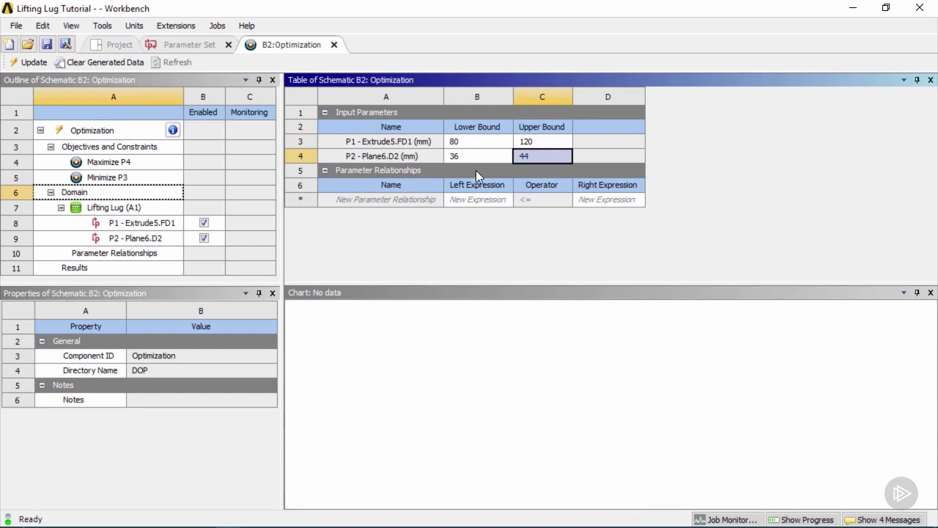
# - Bound P2 (Plane6.D2) between 30 and 50 mm
pyautogui.click(471, 155)
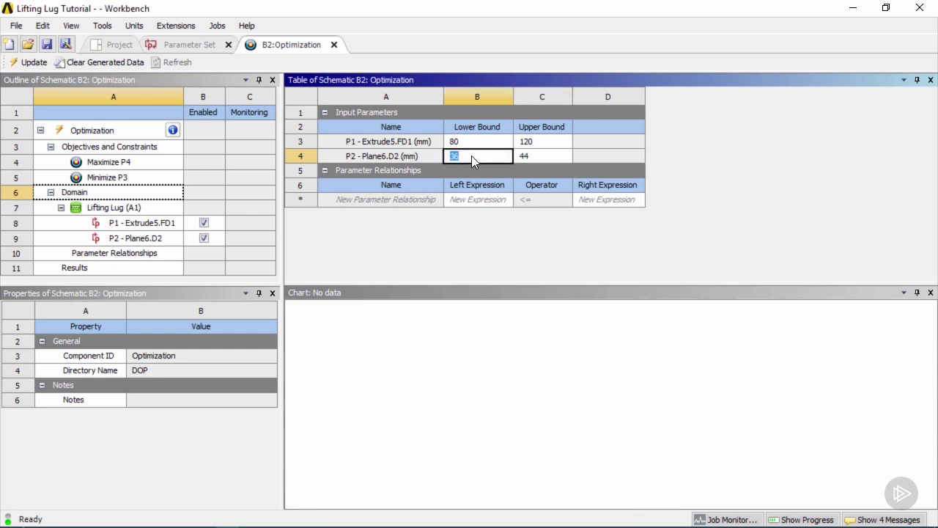
pyautogui.write('30')
pyautogui.press('Return')
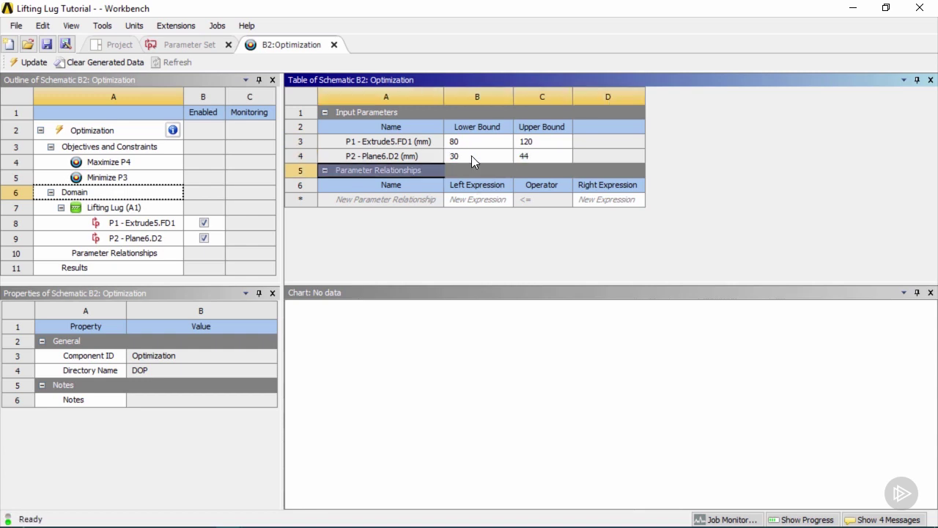
pyautogui.click(546, 156)
pyautogui.write('50')
pyautogui.press('Return')
# - Check the domain, P1, P2 and relationship entries, then view the Screening study summary
pyautogui.click(535, 199)
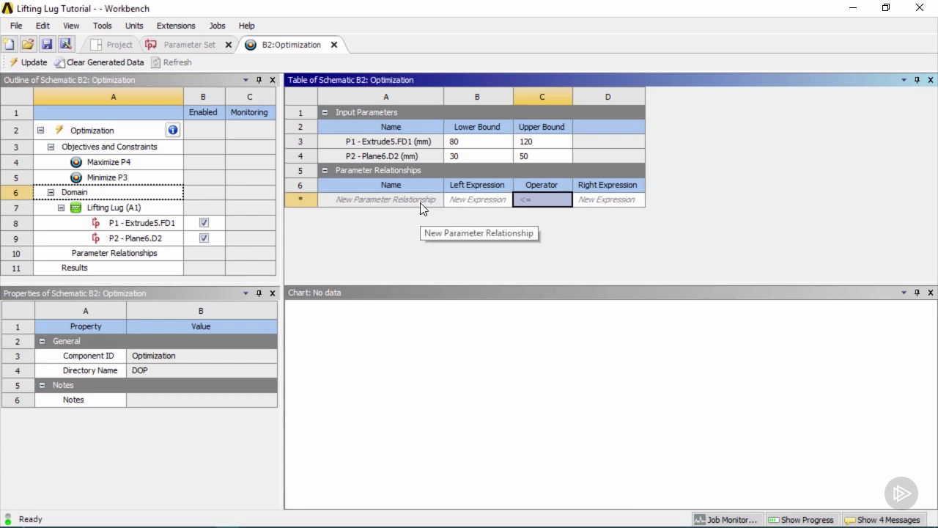
pyautogui.click(153, 208)
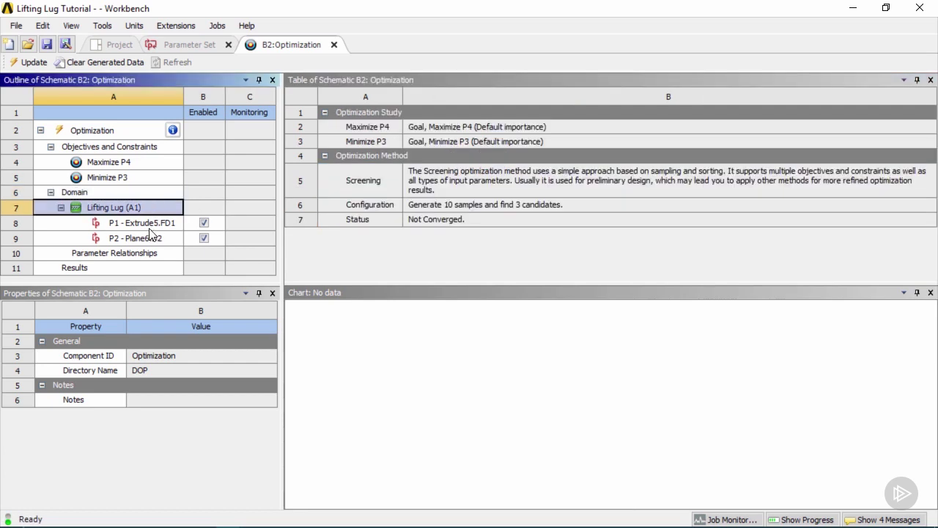
pyautogui.click(149, 227)
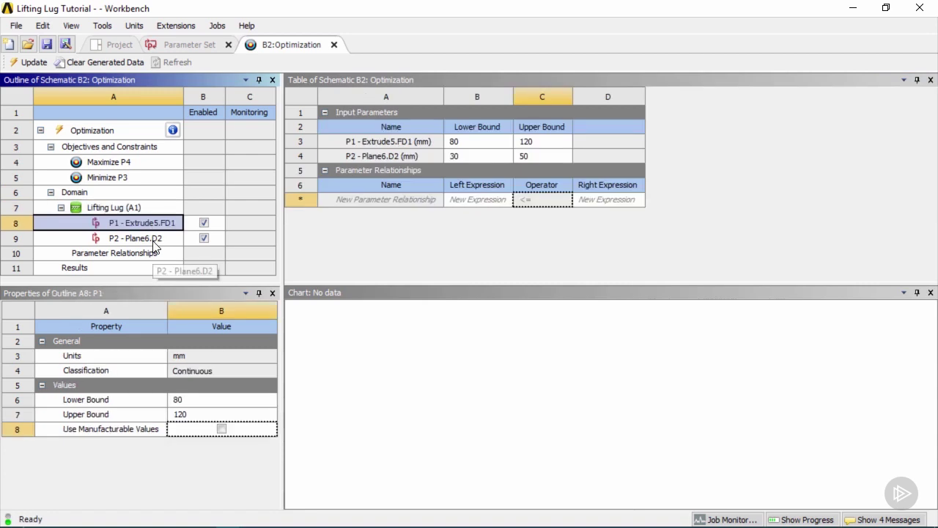
pyautogui.click(153, 242)
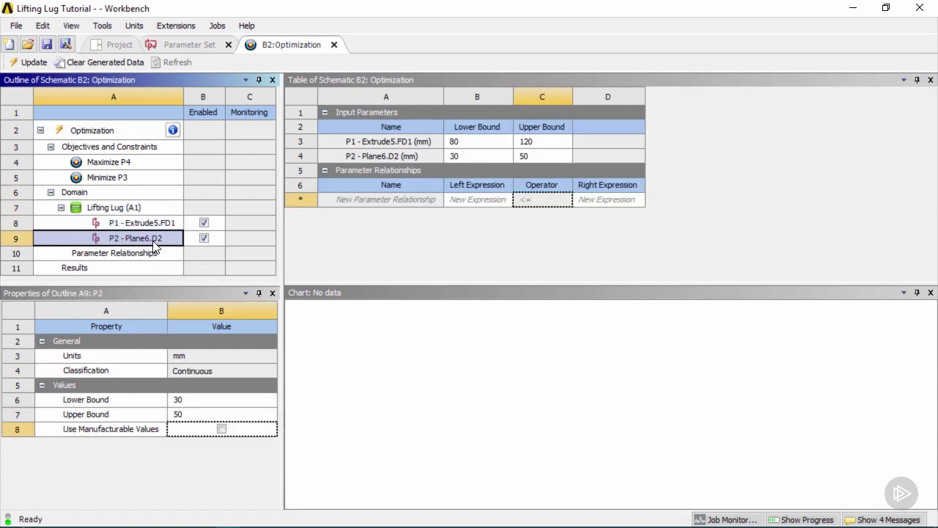
pyautogui.click(154, 254)
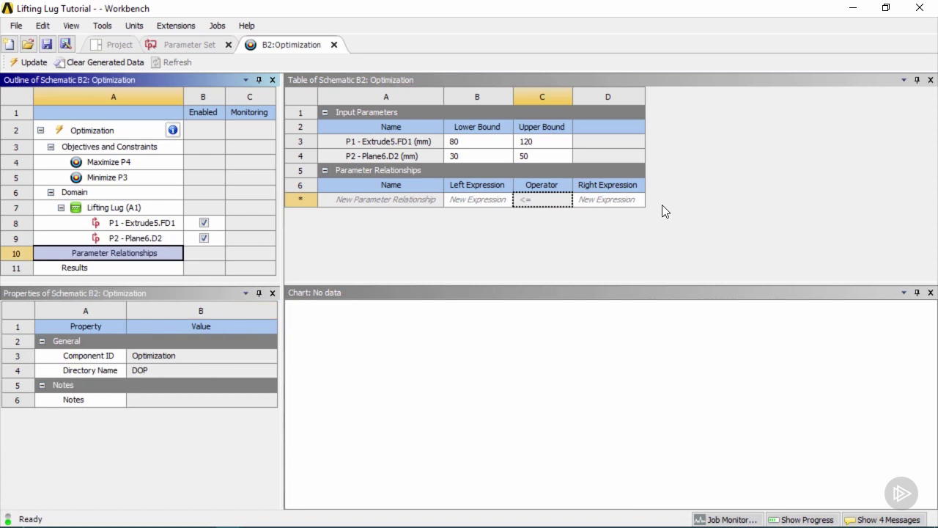
pyautogui.click(141, 269)
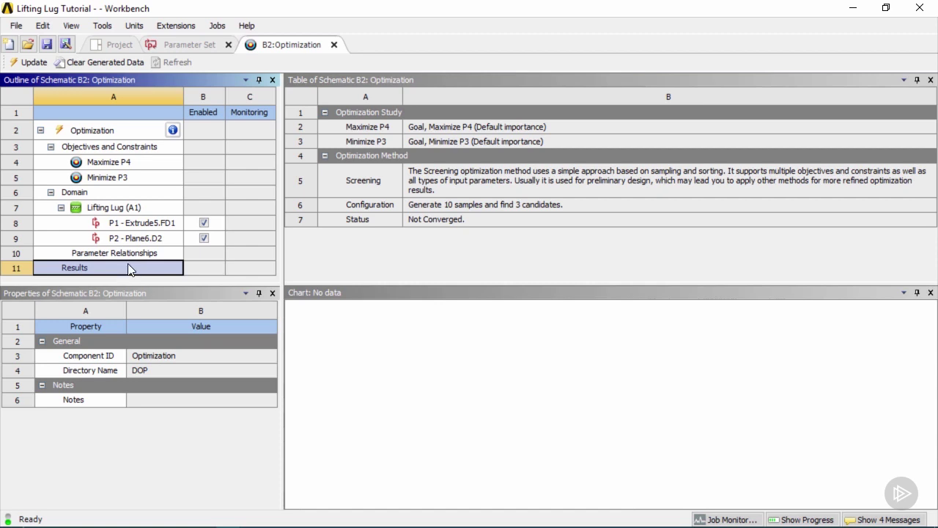
# - Run the optimization through its 10 evaluations and give the table pane more room
pyautogui.click(30, 62)
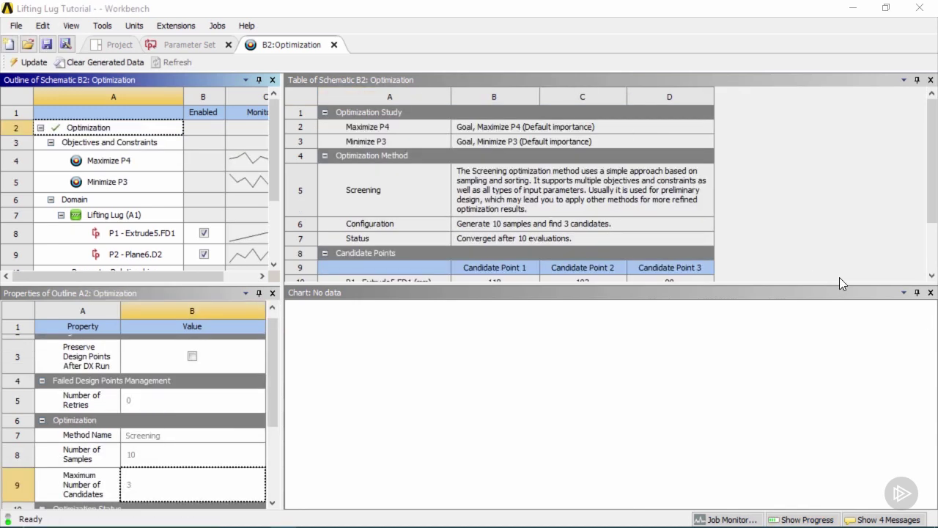
pyautogui.moveTo(839, 286); pyautogui.dragTo(836, 357)
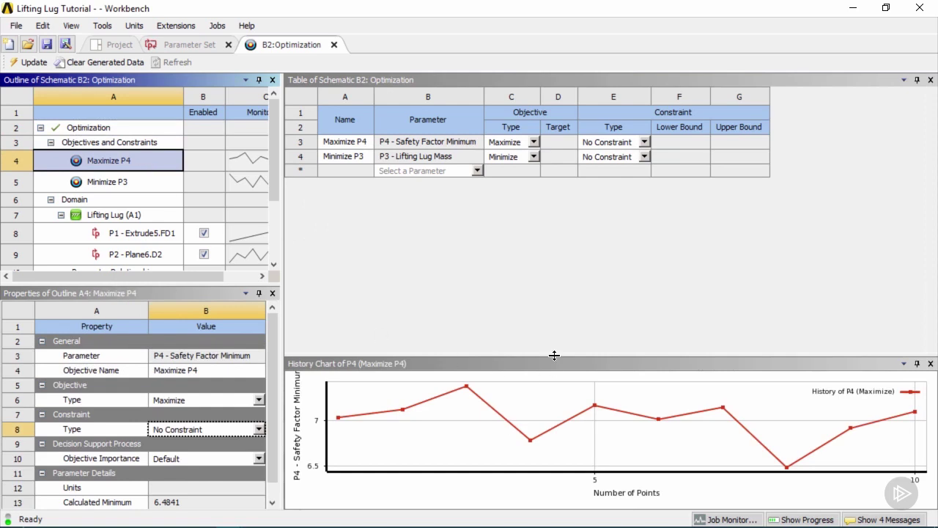
# - Enlarge the chart and review the Maximize P4 and Minimize P3 history charts
pyautogui.moveTo(554, 350); pyautogui.dragTo(561, 262)
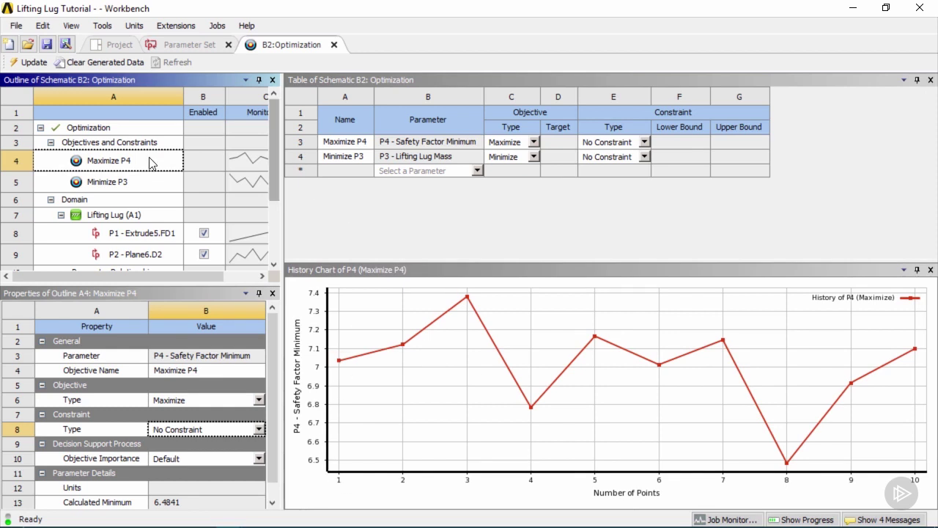
pyautogui.click(132, 160)
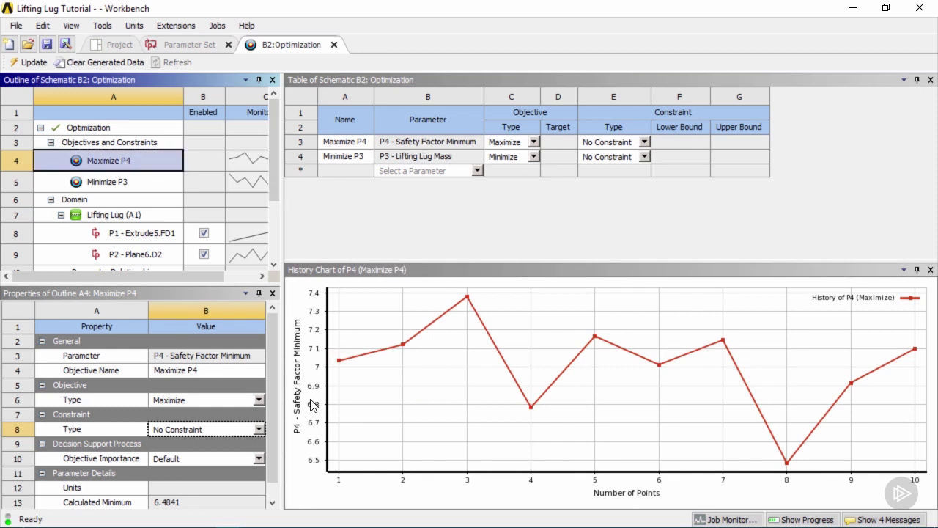
pyautogui.click(126, 180)
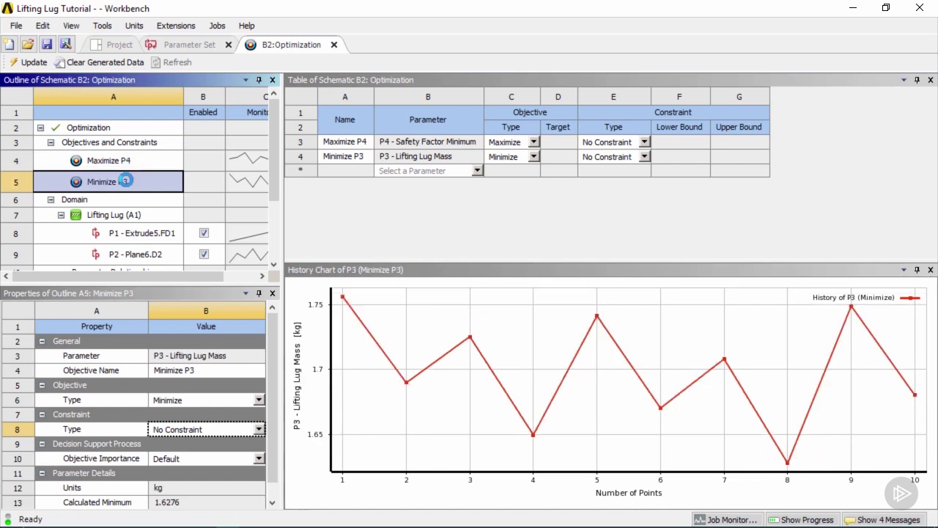
pyautogui.scroll(-2, 122, 136)
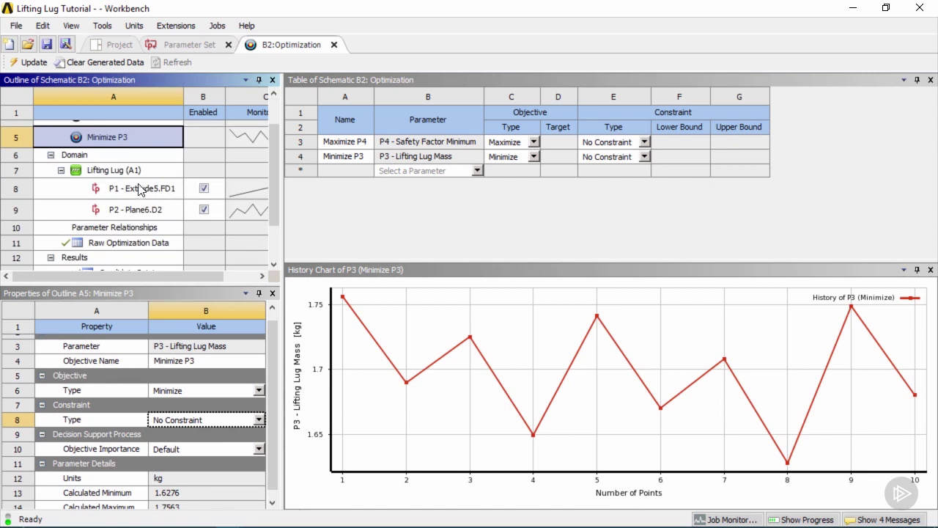
pyautogui.scroll(1, 122, 136)
# - Review the P1 and P2 histories, then display the Raw Optimization Data table
pyautogui.click(134, 190)
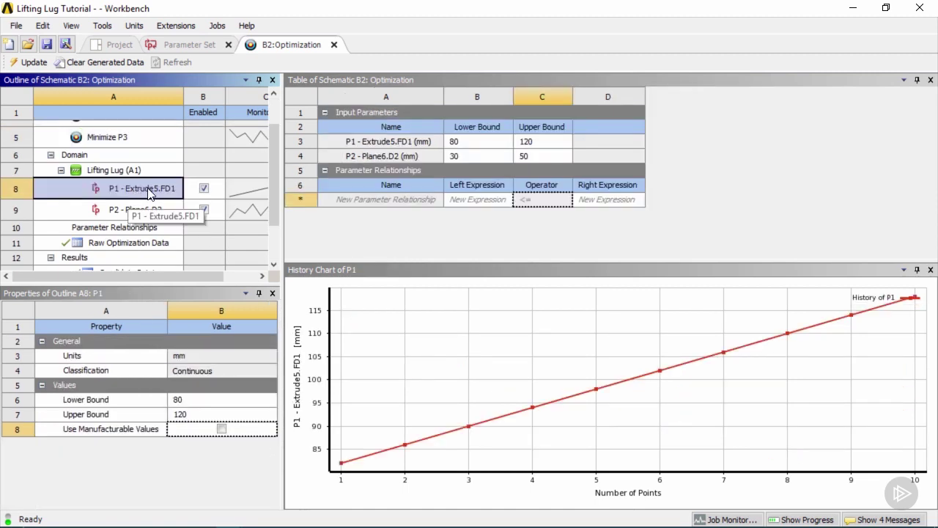
pyautogui.click(149, 210)
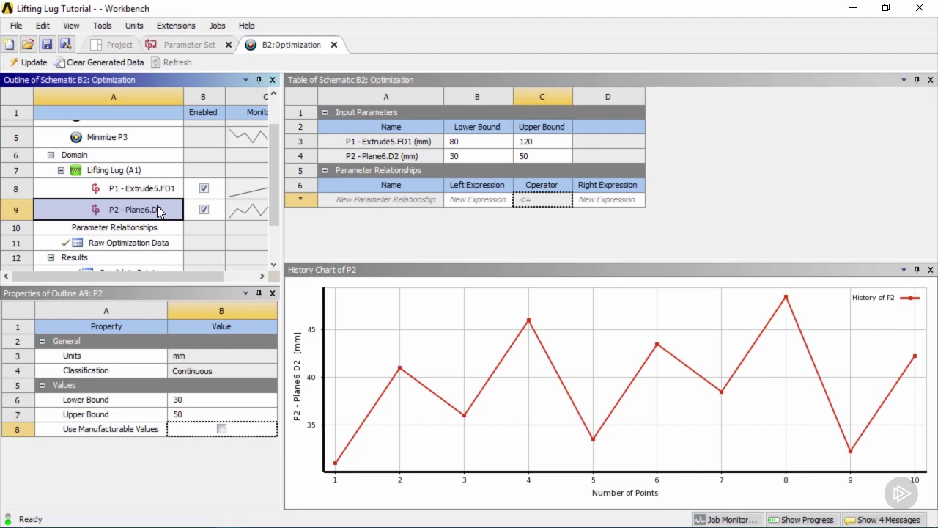
pyautogui.scroll(-2, 158, 211)
pyautogui.click(155, 191)
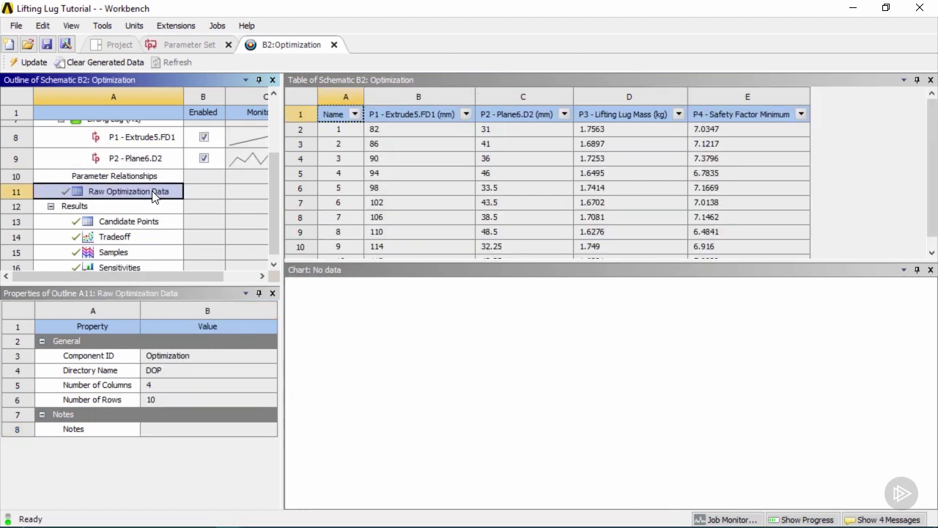
# - Enlarge the raw data table to show all ten samples and select A2:E11
pyautogui.moveTo(712, 260); pyautogui.dragTo(728, 333)
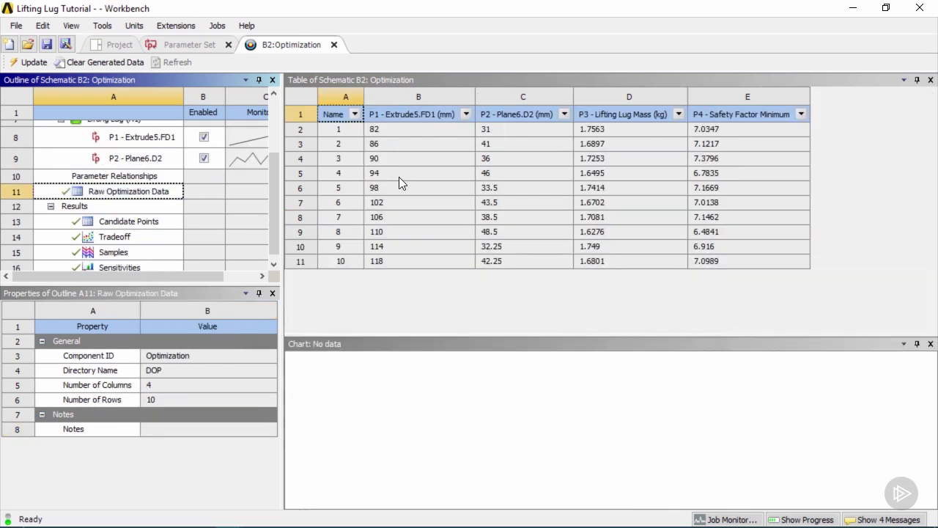
pyautogui.click(350, 131)
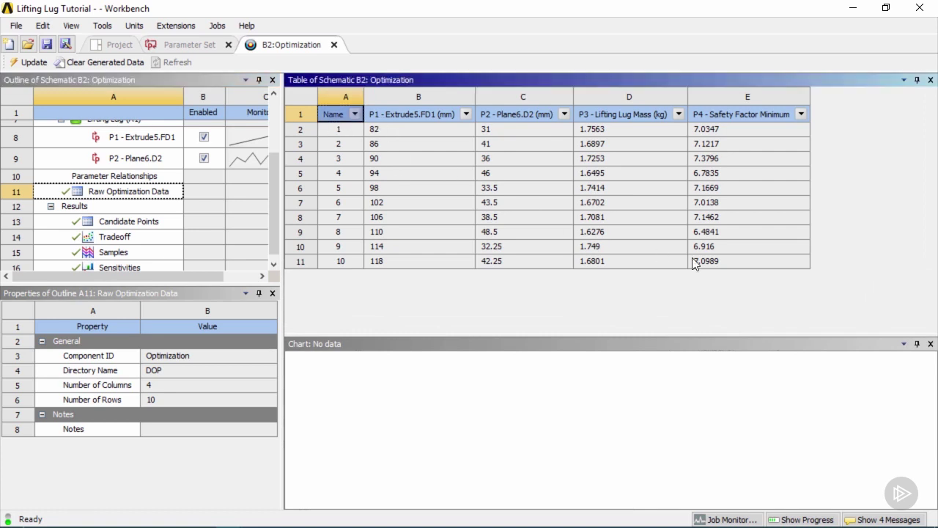
pyautogui.click(700, 262)
pyautogui.click(354, 131)
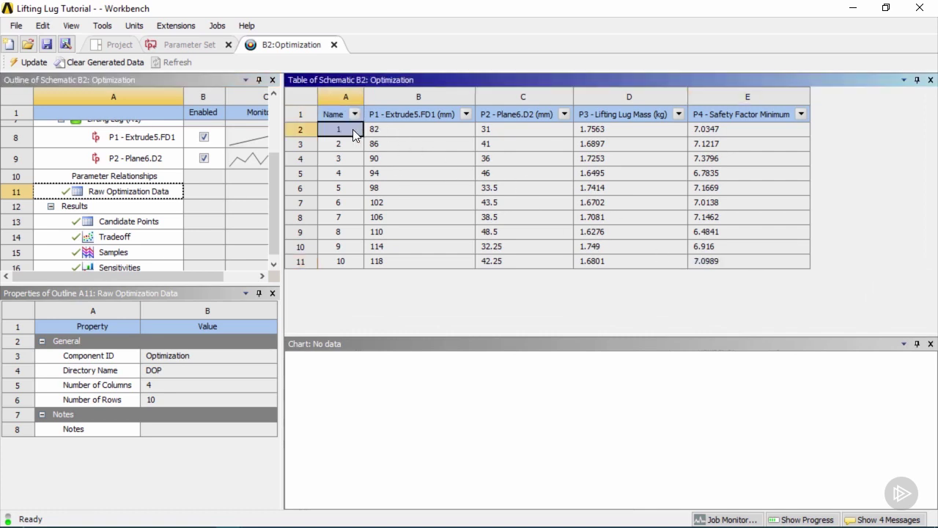
pyautogui.keyDown('shift'); pyautogui.click(728, 257); pyautogui.keyUp('shift')
# - Dismiss the selection's context menu and pick sample 9's safety factor 6.916 in E10
pyautogui.rightClick(728, 257)
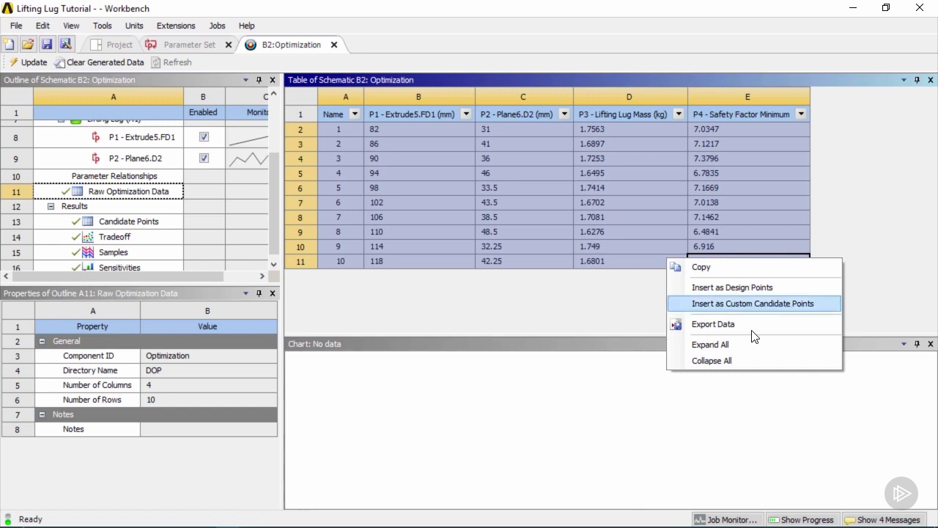
pyautogui.click(856, 195)
pyautogui.click(754, 245)
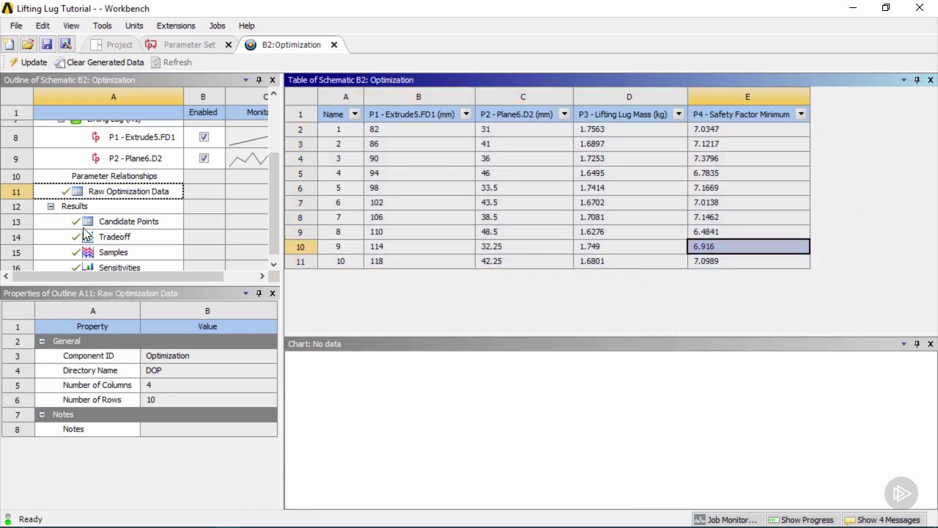
pyautogui.scroll(-1, 271, 220)
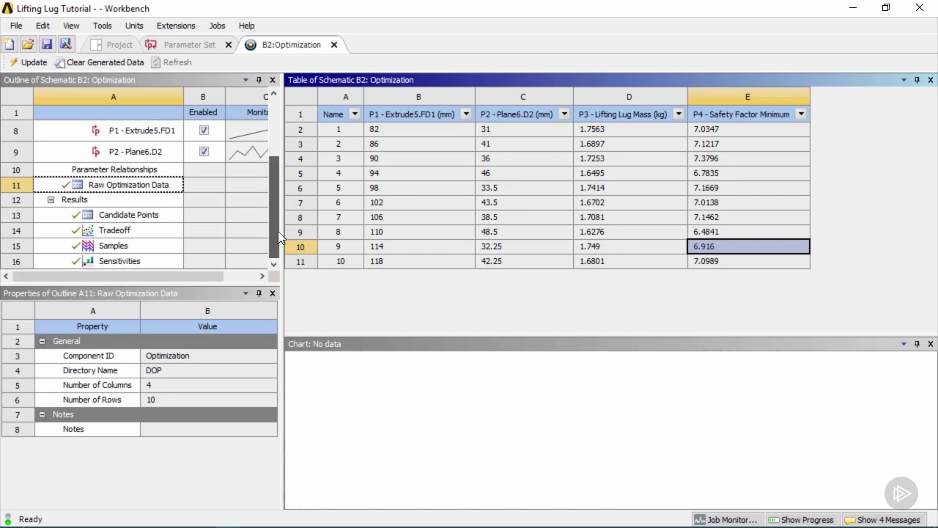
# - Display the three candidate points, inspect each candidate's chart line, and widen the side panes
pyautogui.click(134, 216)
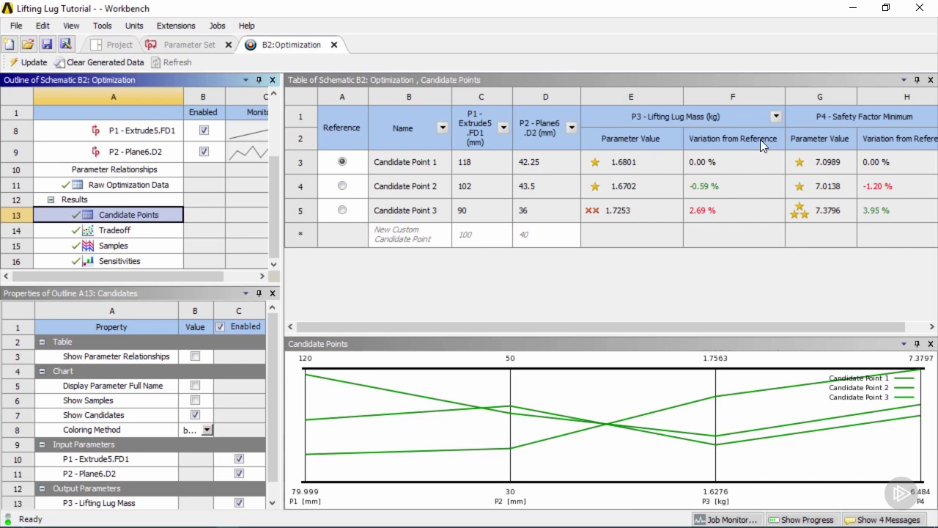
pyautogui.moveTo(784, 325); pyautogui.dragTo(759, 316)
pyautogui.click(356, 385)
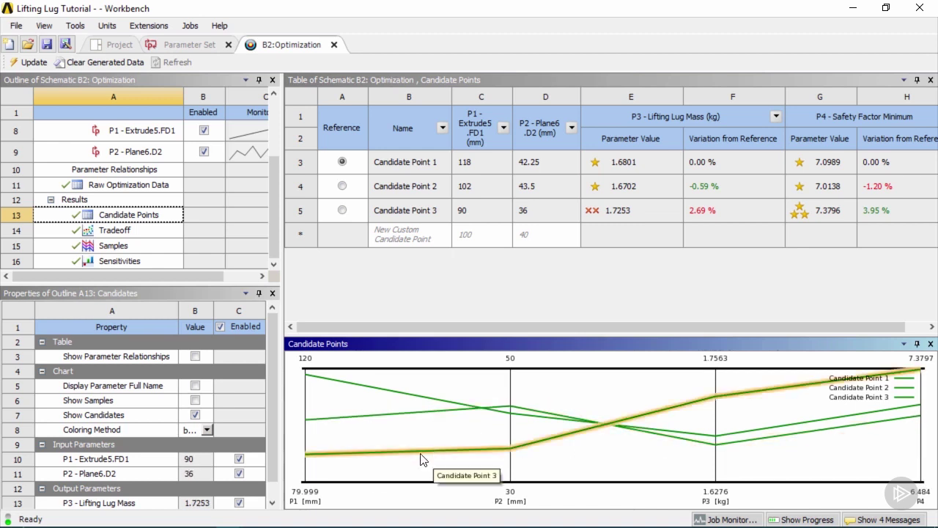
pyautogui.moveTo(277, 403); pyautogui.dragTo(275, 427)
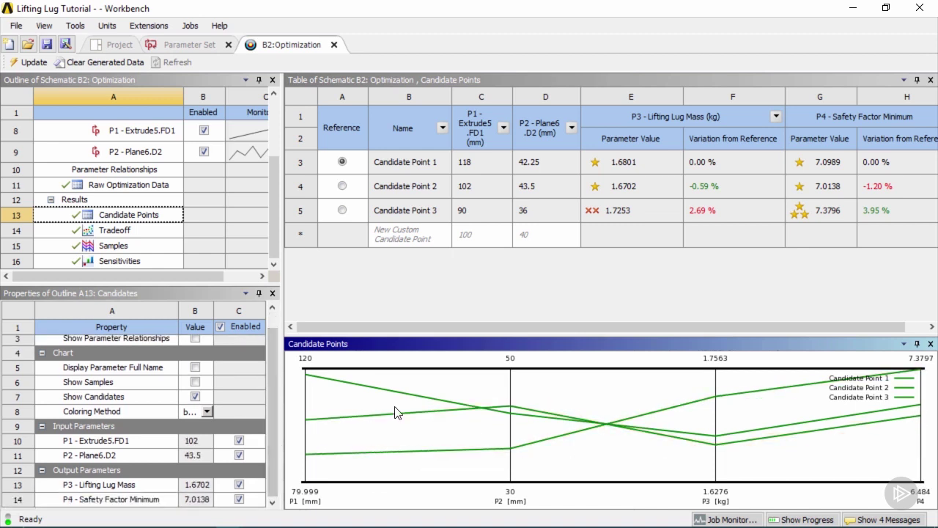
pyautogui.moveTo(393, 420)
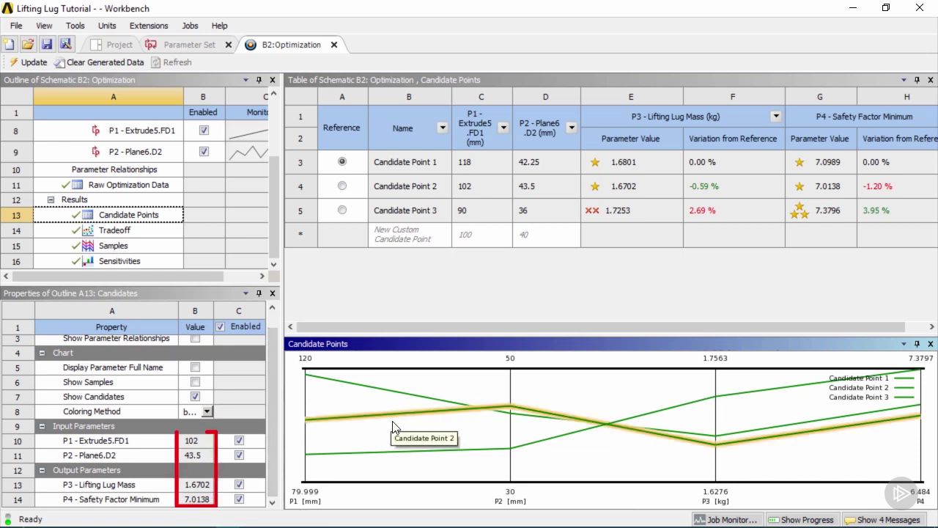
pyautogui.moveTo(393, 454)
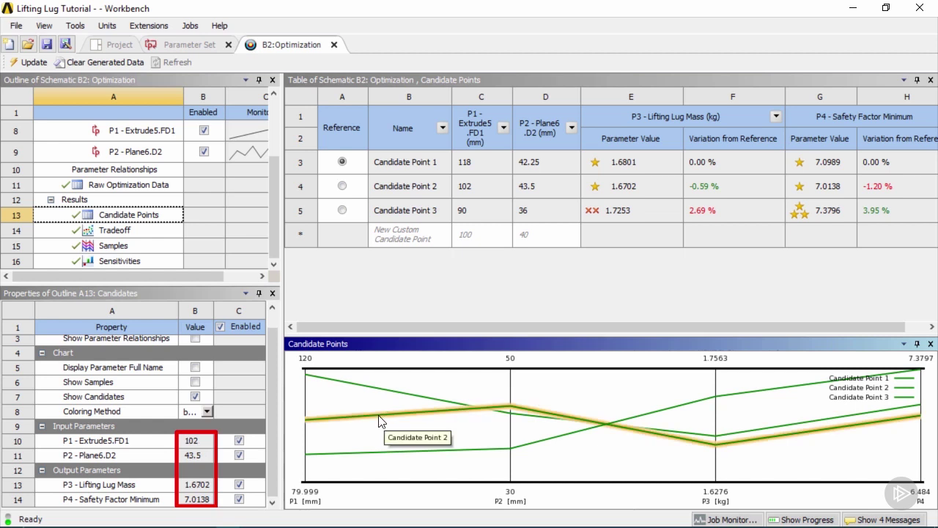
pyautogui.moveTo(282, 380); pyautogui.dragTo(346, 370)
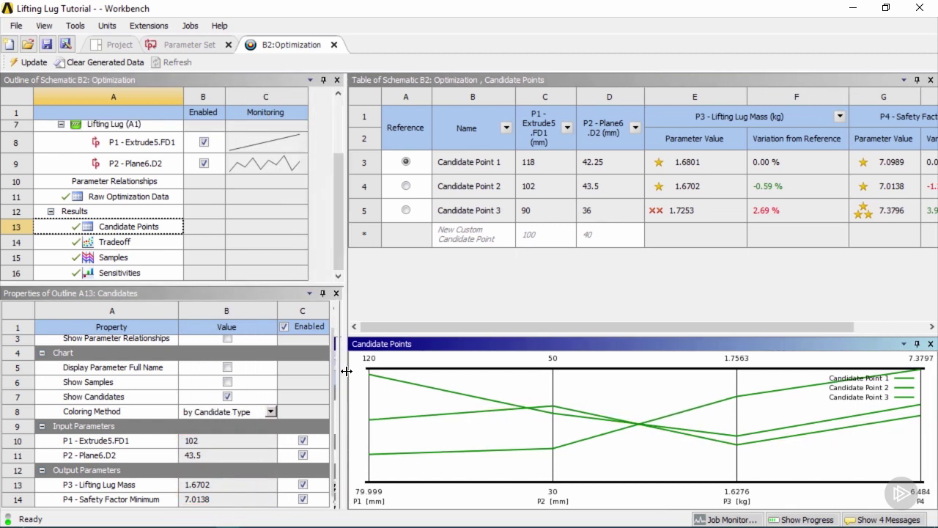
# - Try coloring the candidate chart lines by source type, then revert to candidate type
pyautogui.click(271, 411)
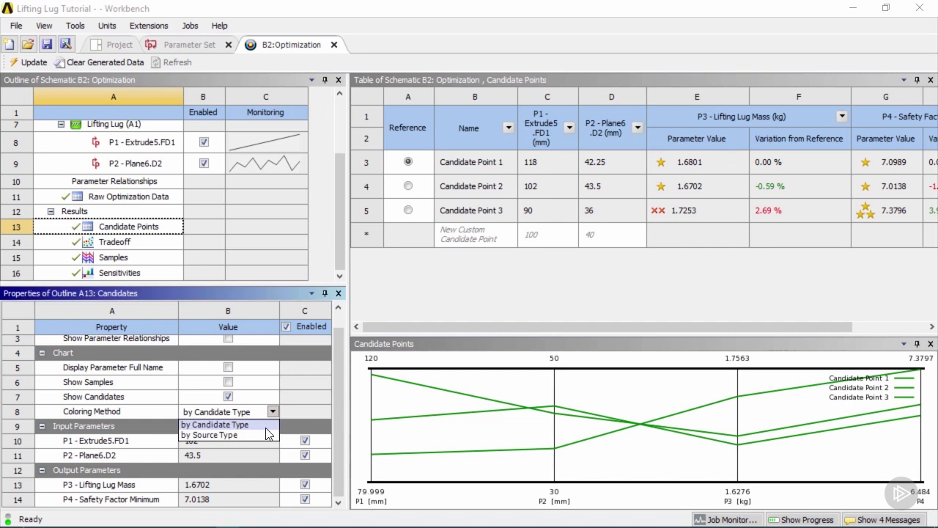
pyautogui.click(261, 433)
pyautogui.click(271, 412)
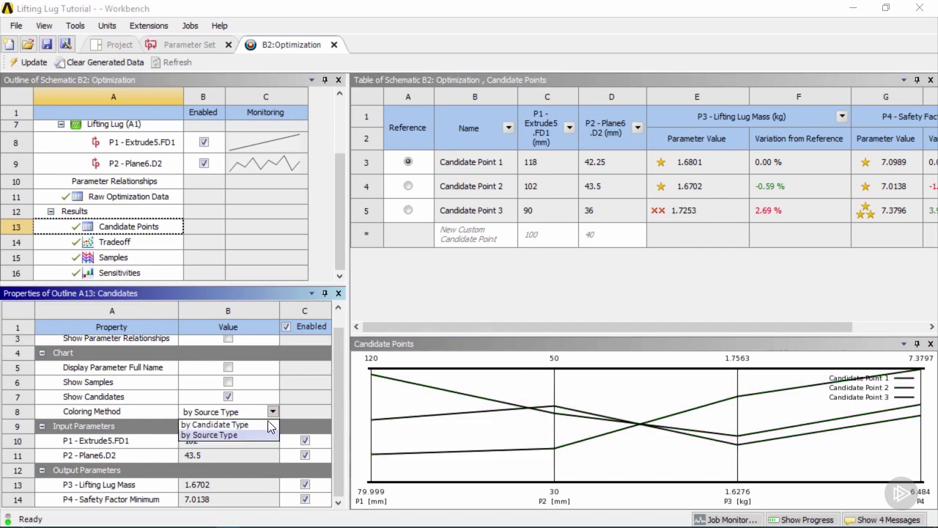
pyautogui.click(268, 425)
pyautogui.scroll(1, 337, 444)
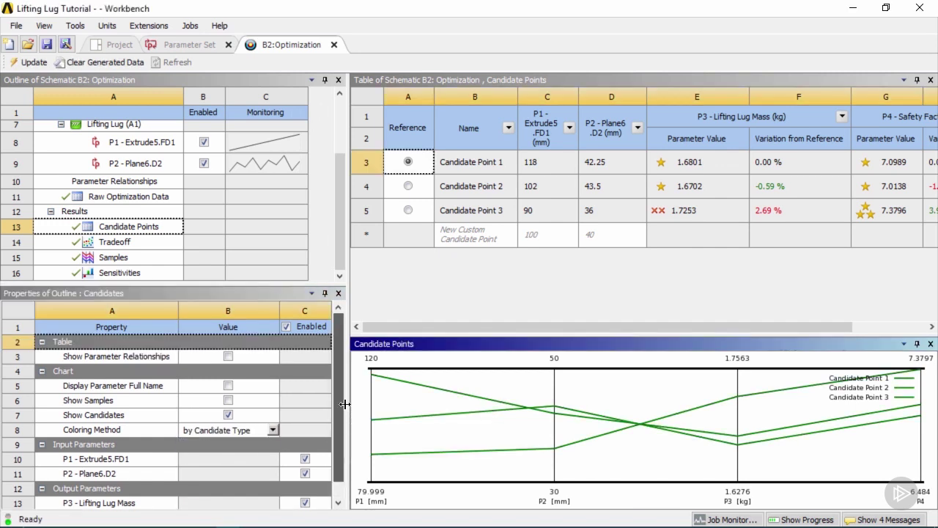
# - Enable full parameter names and all samples, toggle Show Candidates and P1, then view Tradeoff
pyautogui.click(230, 384)
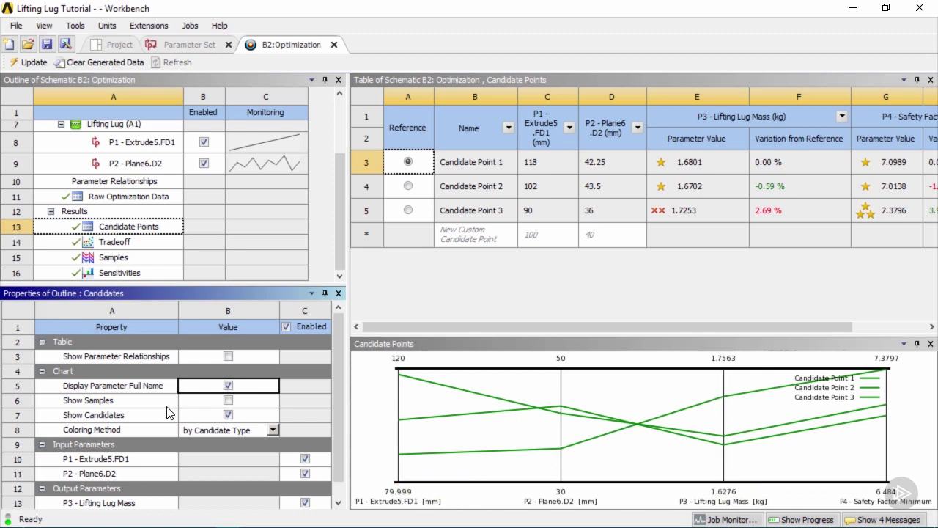
pyautogui.click(228, 401)
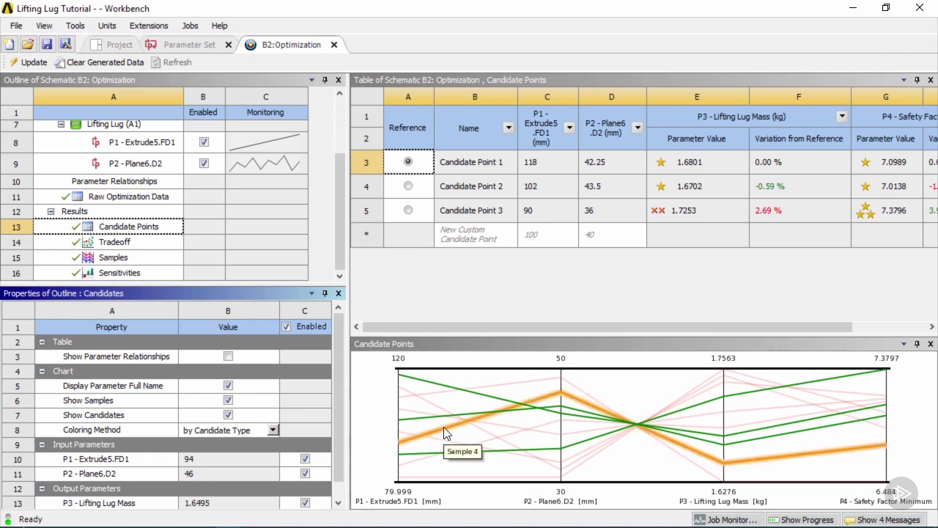
pyautogui.moveTo(449, 446)
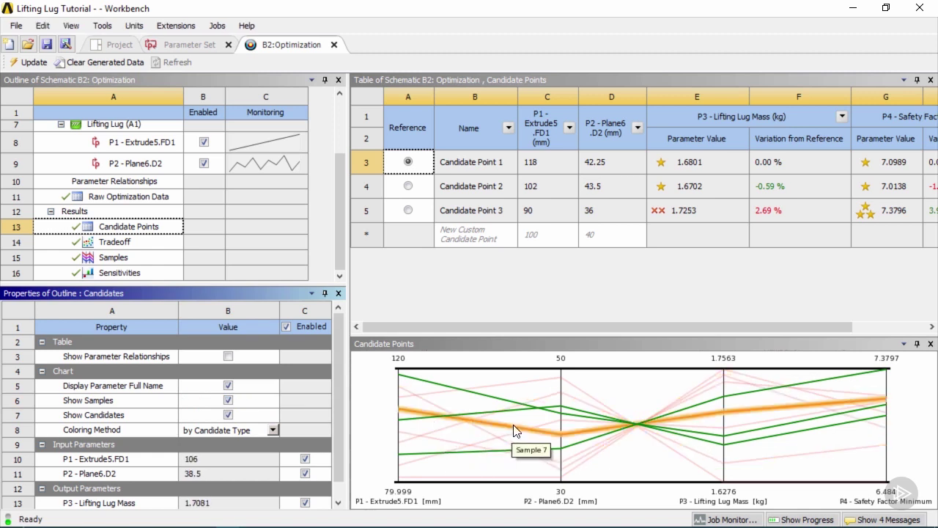
pyautogui.click(227, 414)
pyautogui.scroll(-1, 339, 429)
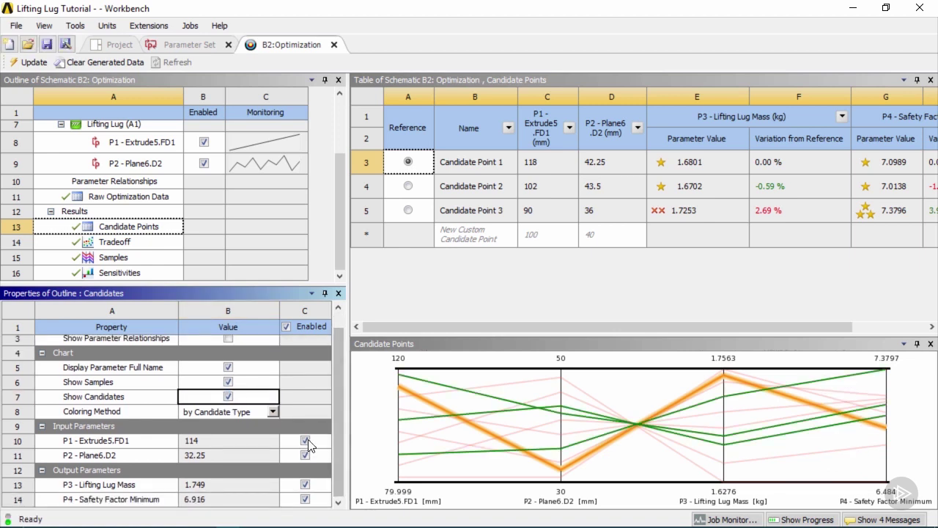
pyautogui.click(306, 441)
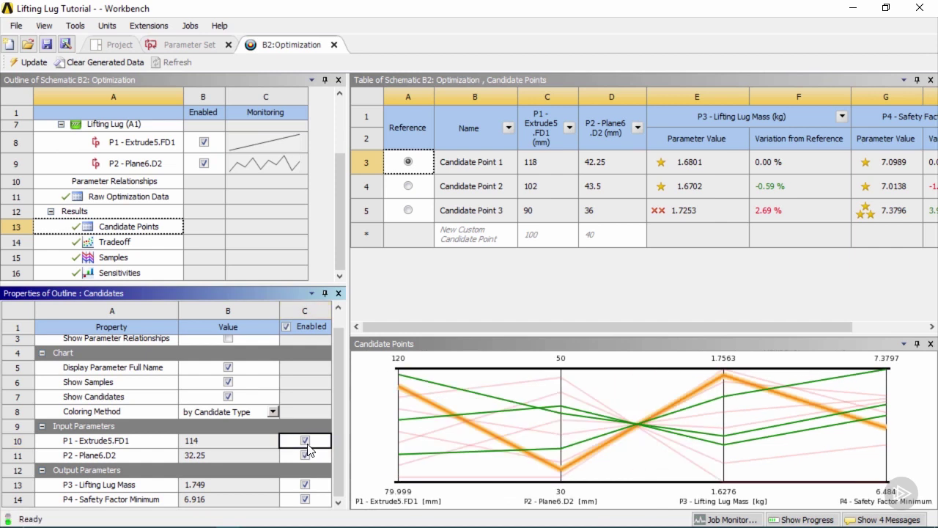
pyautogui.click(137, 247)
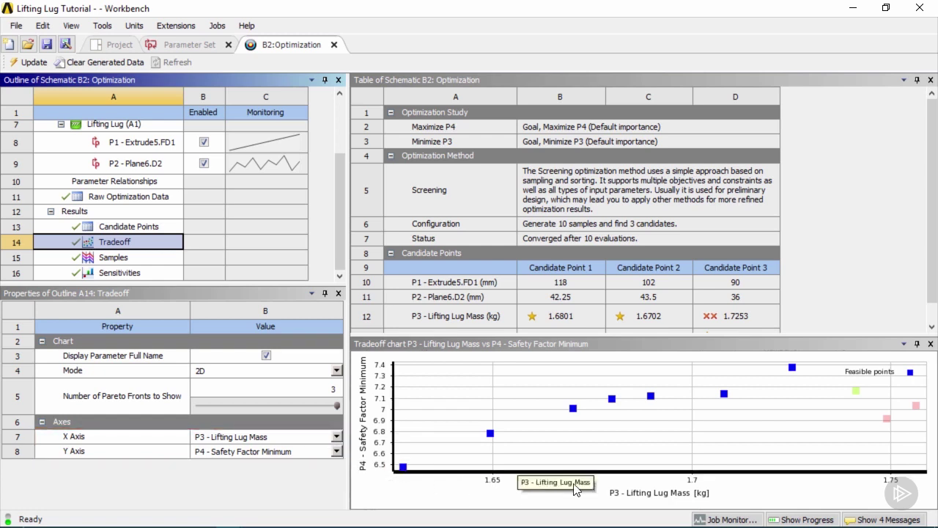
# - Set the Tradeoff chart's X axis to P2 - Plane6.D2
pyautogui.click(721, 394)
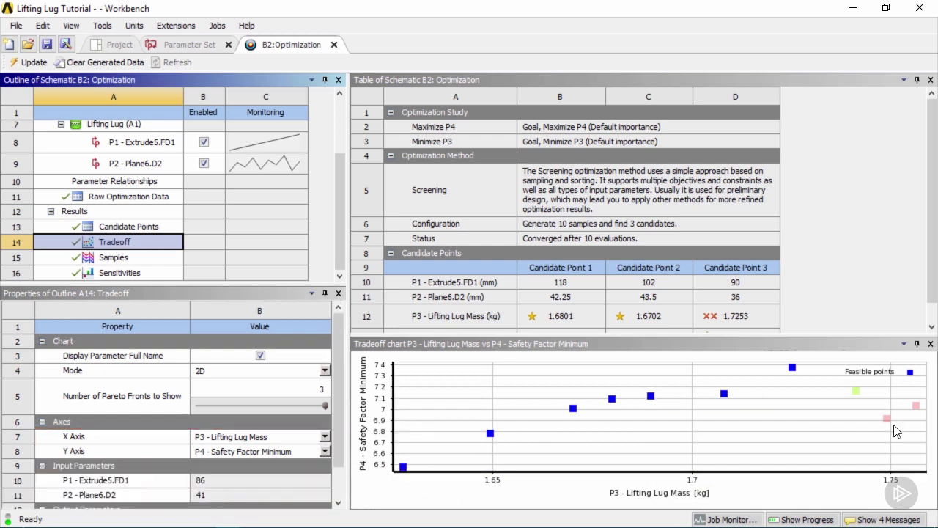
pyautogui.click(324, 436)
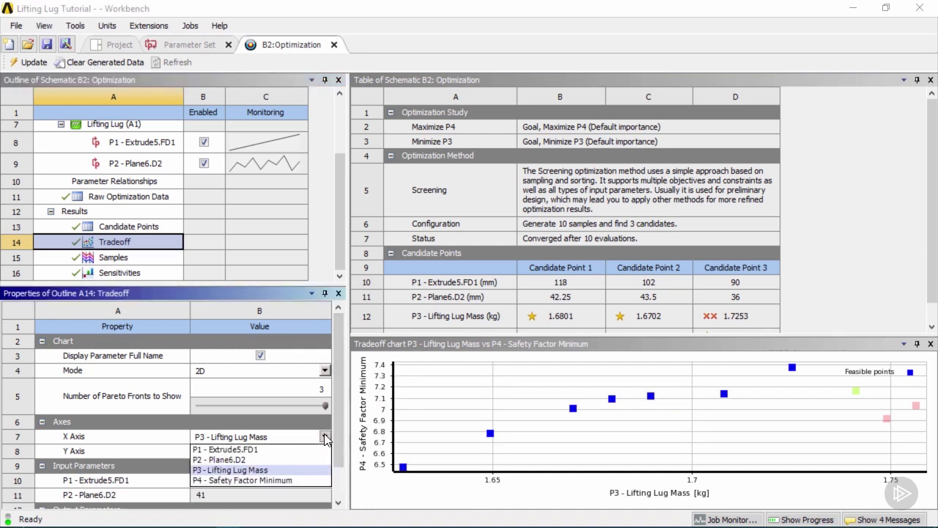
pyautogui.click(291, 459)
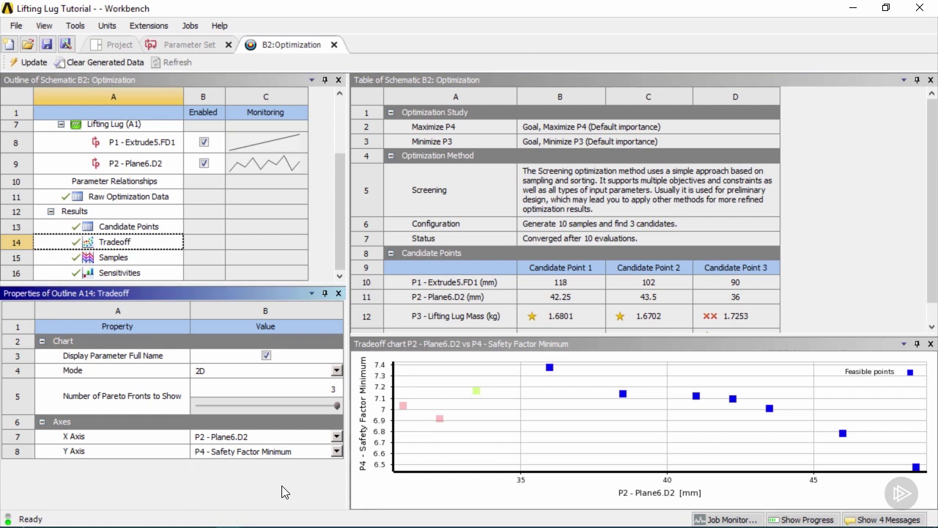
# - Try a 3D tradeoff with Lifting Lug Mass on Z, revert to 2D, then view Samples
pyautogui.click(336, 371)
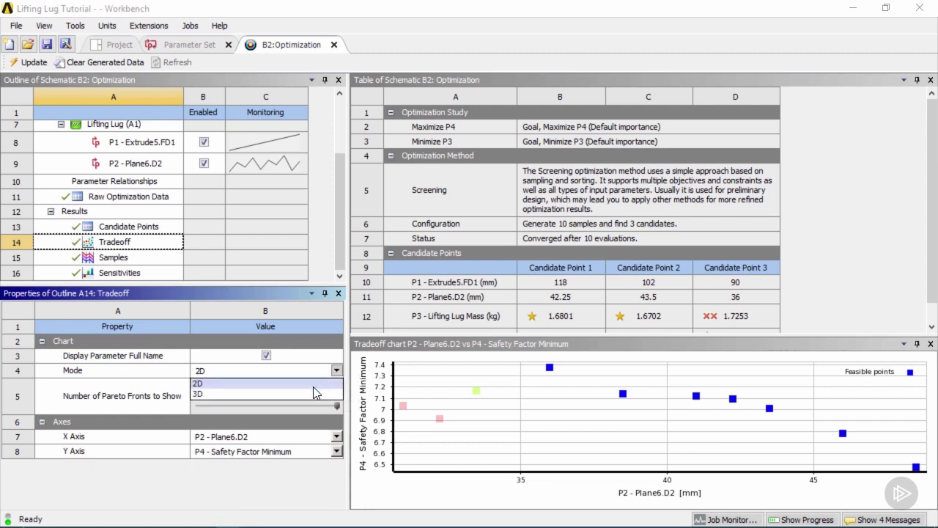
pyautogui.click(311, 393)
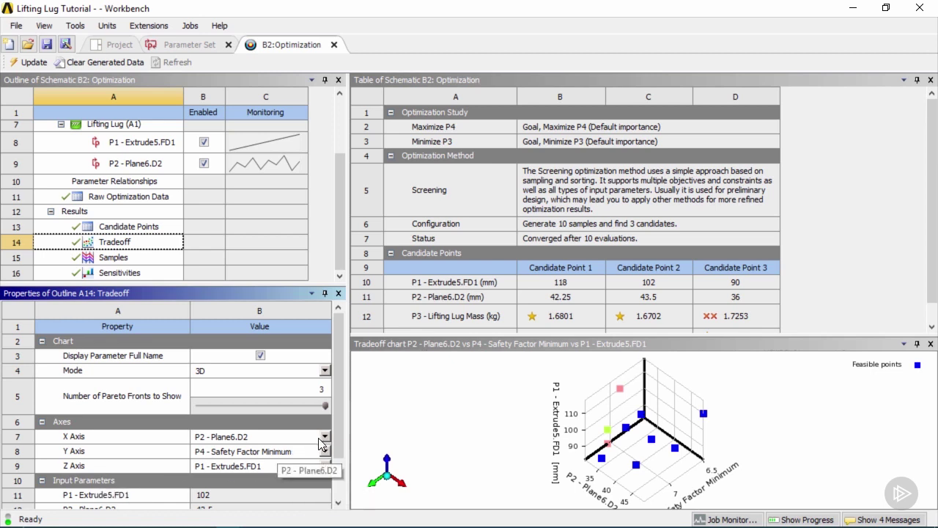
pyautogui.click(324, 466)
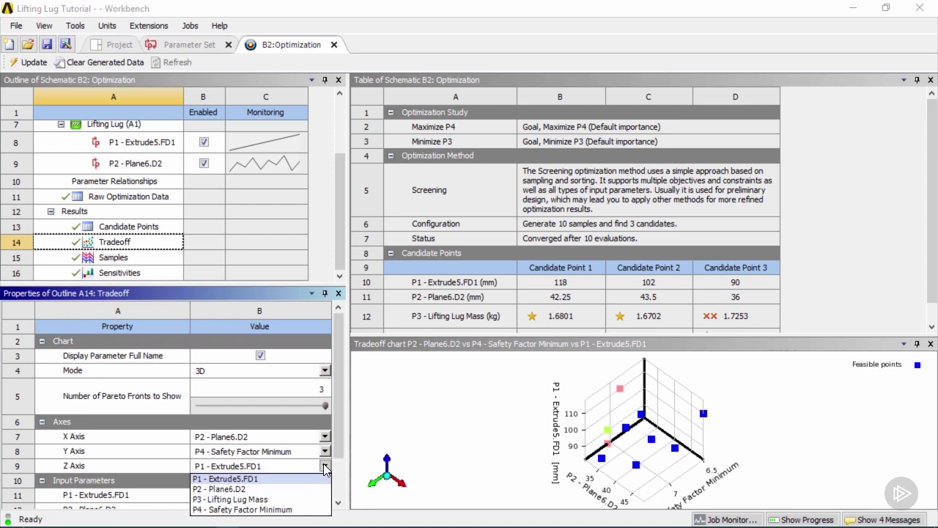
pyautogui.click(307, 501)
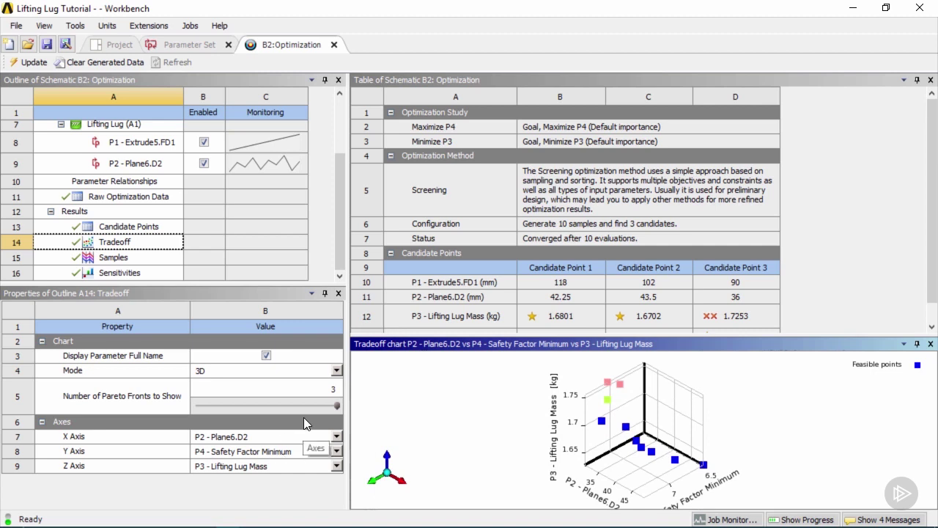
pyautogui.click(336, 370)
pyautogui.click(322, 388)
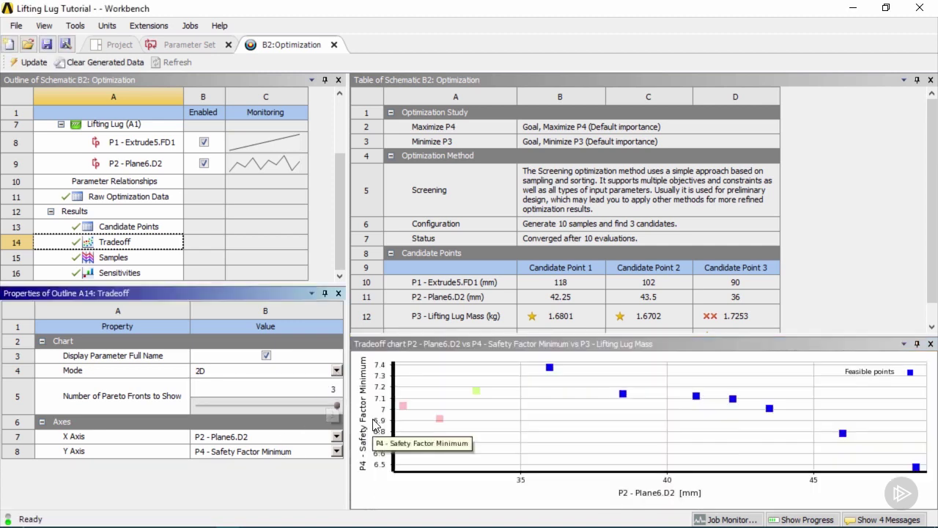
pyautogui.click(123, 259)
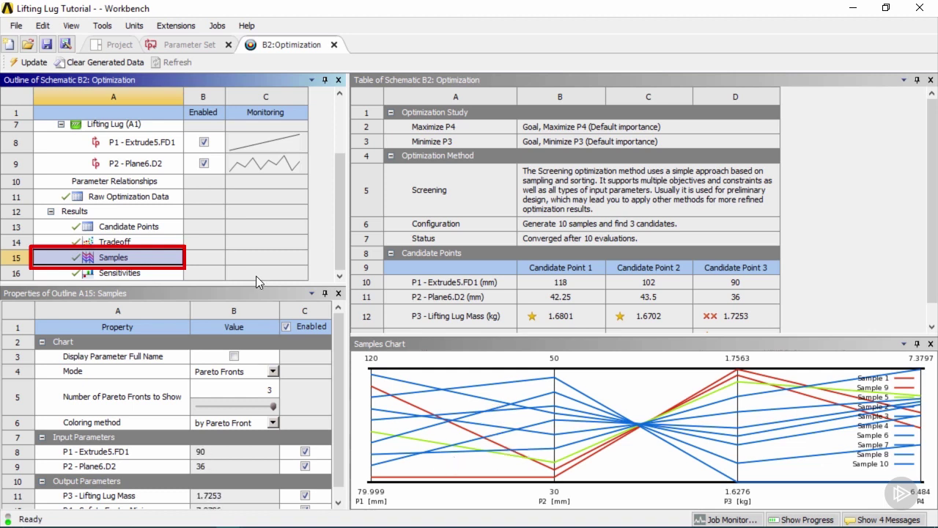
# - Show the Sensitivities chart, where Plane6.D2 drives Lifting Lug Mass at about -1
pyautogui.click(342, 423)
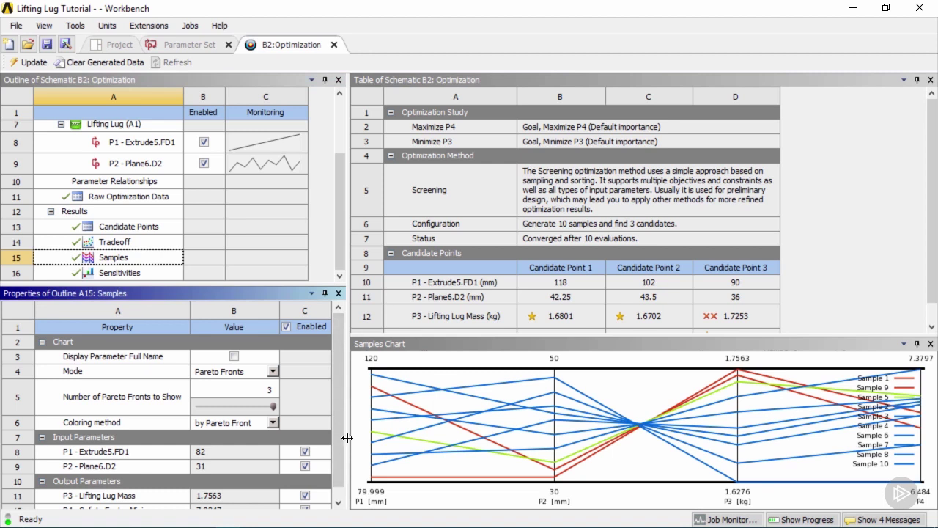
pyautogui.scroll(-1, 330, 441)
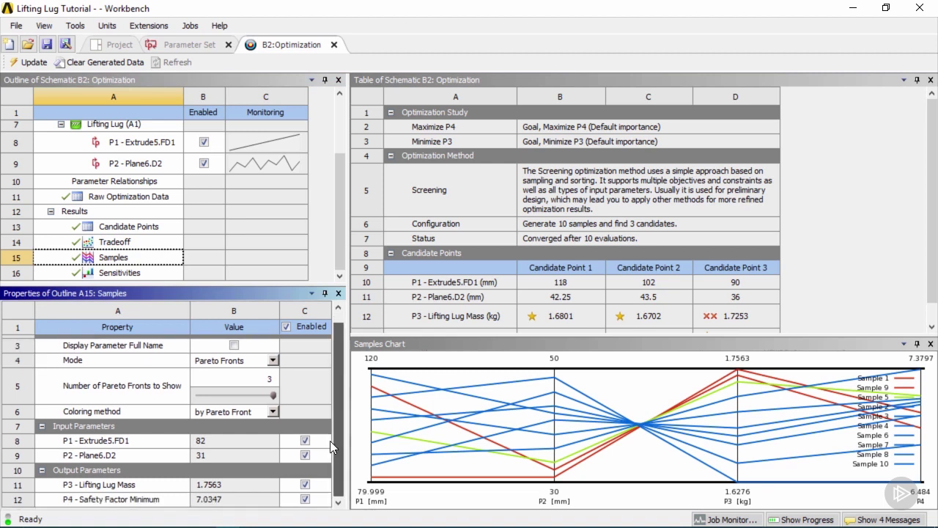
pyautogui.click(134, 272)
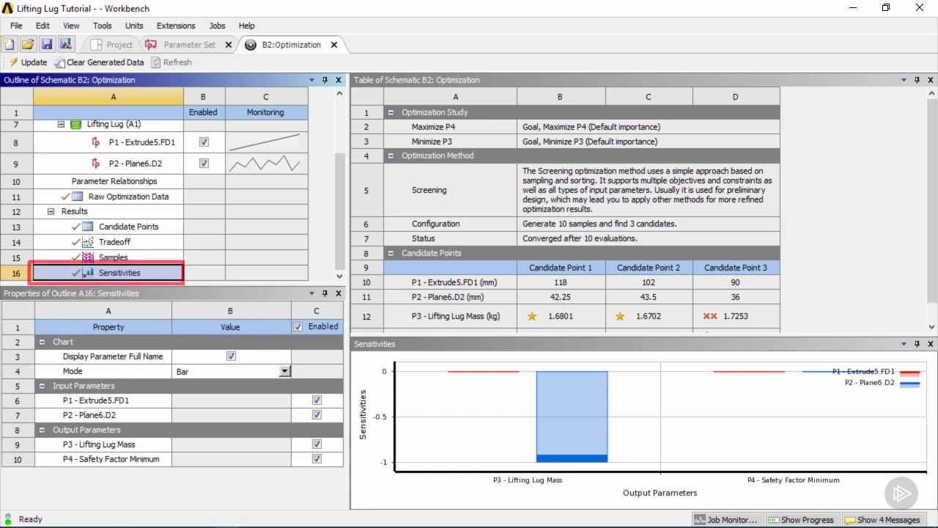
pyautogui.moveTo(584, 408)
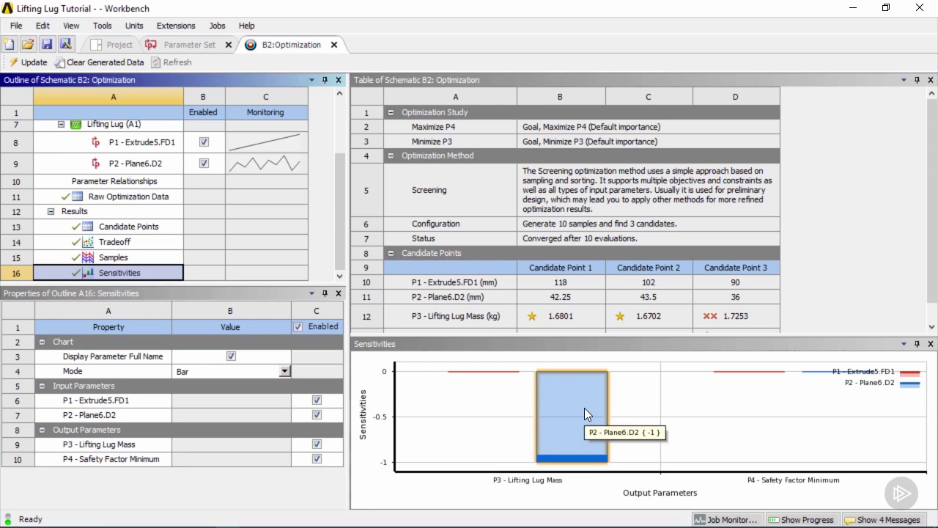
pyautogui.moveTo(494, 377)
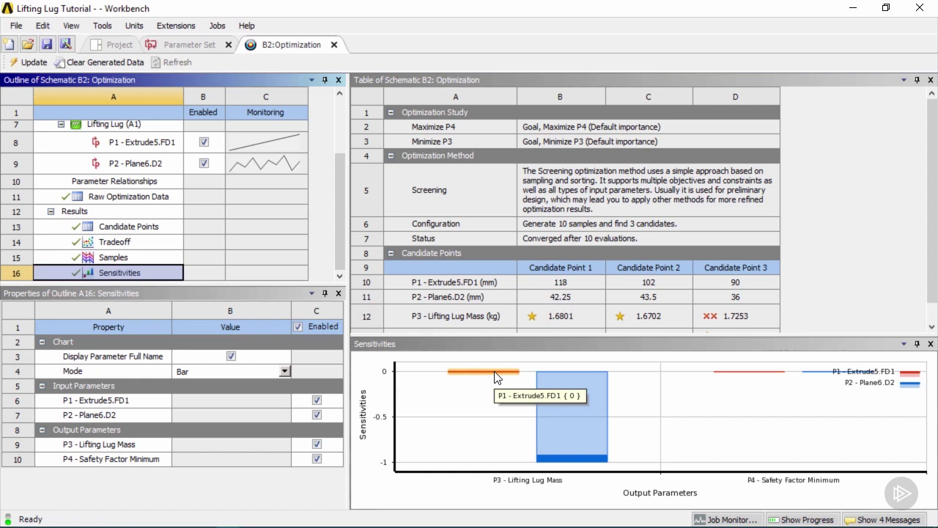
# - Switch the sensitivities chart to Pie and back to Bar, and toggle P1 off and on
pyautogui.click(285, 370)
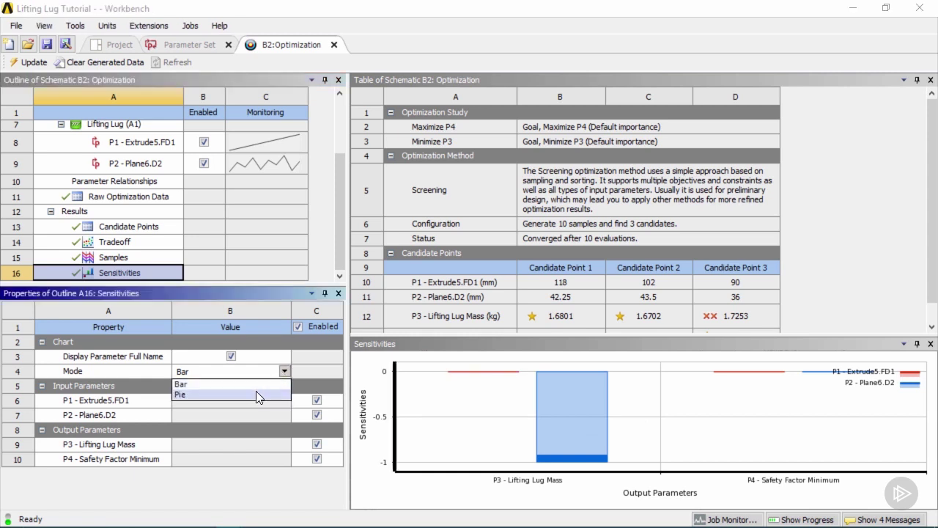
pyautogui.click(256, 393)
pyautogui.click(284, 371)
pyautogui.click(269, 384)
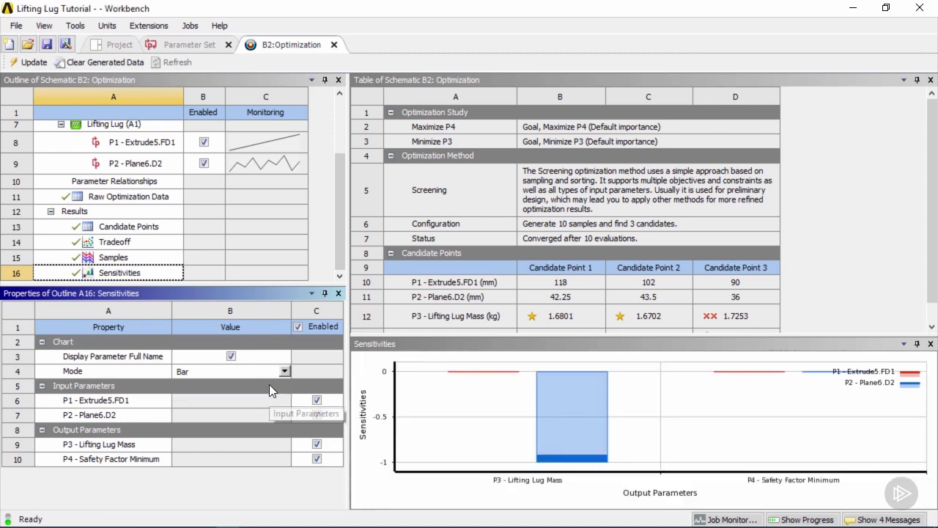
pyautogui.click(317, 400)
pyautogui.click(316, 400)
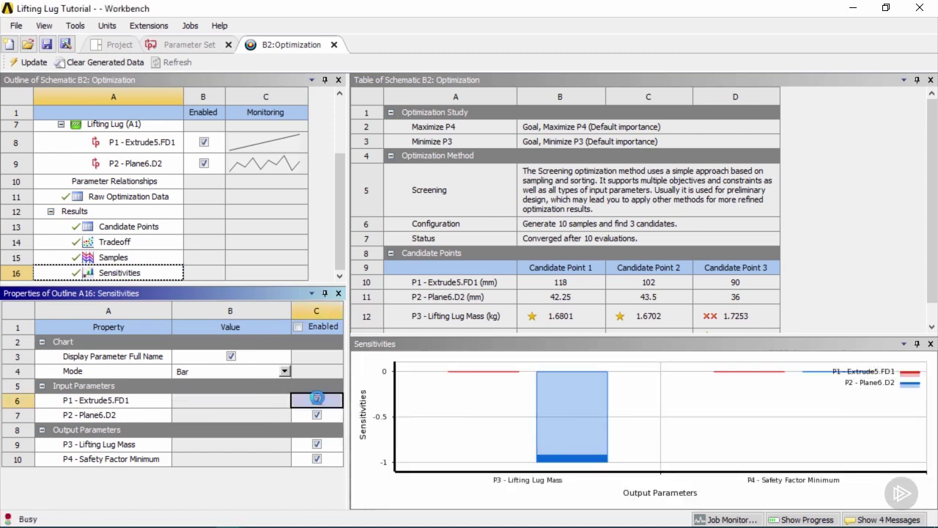
pyautogui.click(317, 400)
pyautogui.click(317, 401)
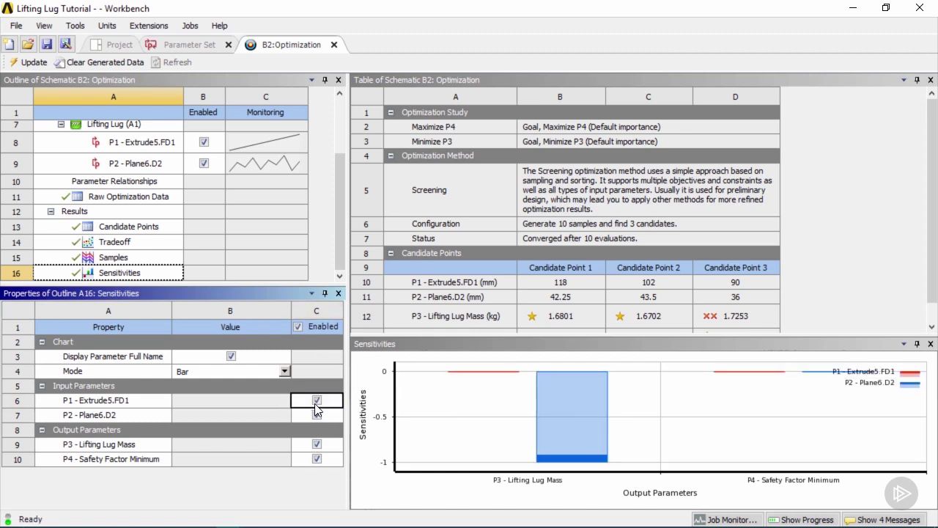
# - Insert Candidate Point 1 (118 mm, 42.25 mm) as design point DP 1
pyautogui.click(158, 228)
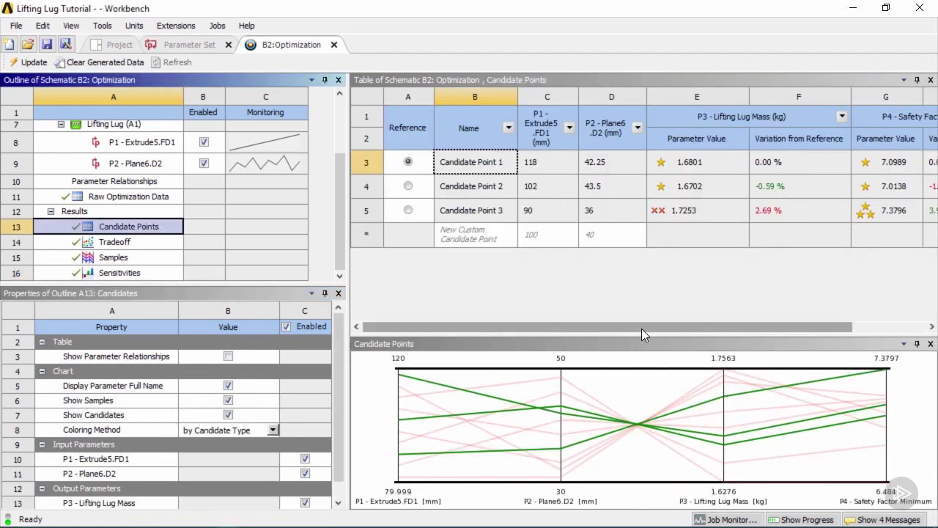
pyautogui.moveTo(346, 208); pyautogui.dragTo(281, 197)
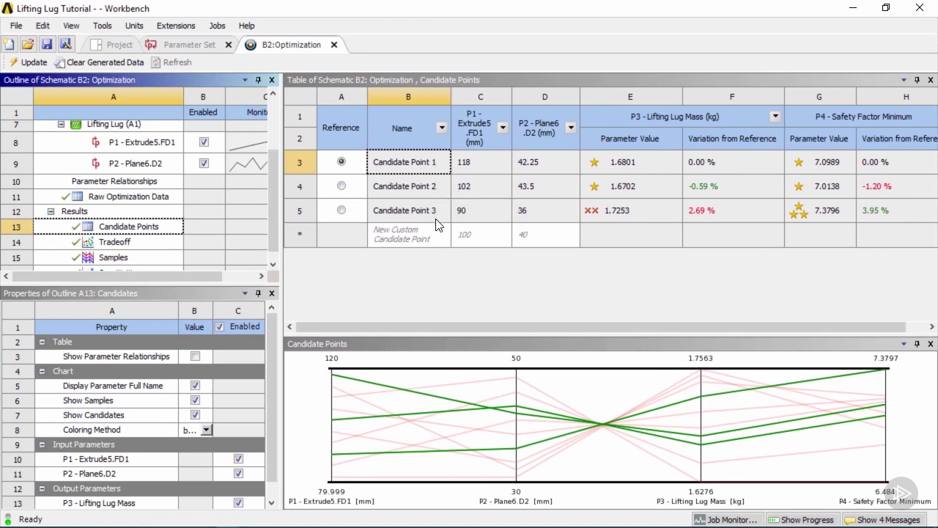
pyautogui.click(426, 168)
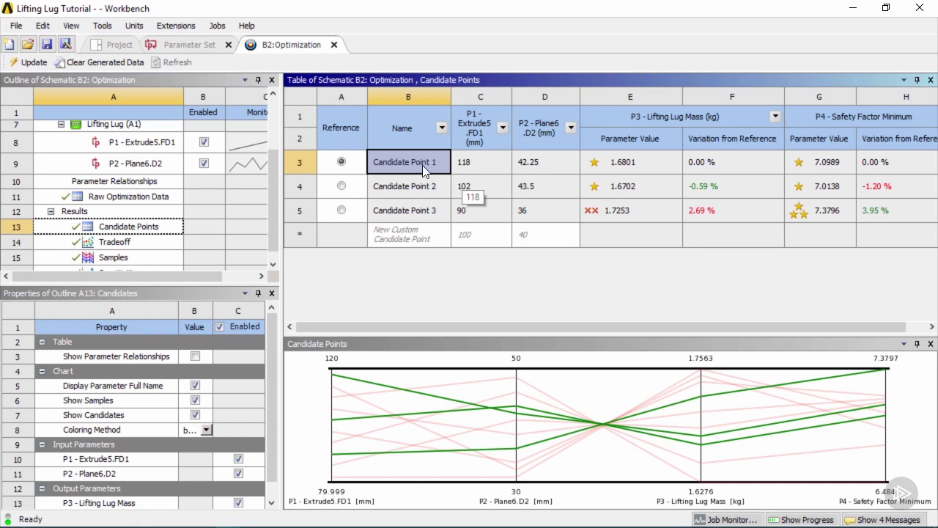
pyautogui.rightClick(419, 161)
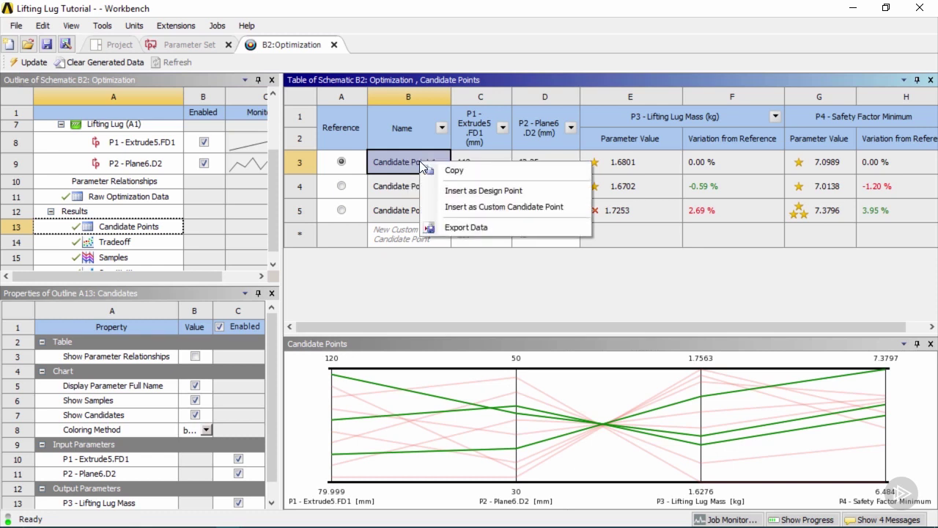
pyautogui.click(538, 190)
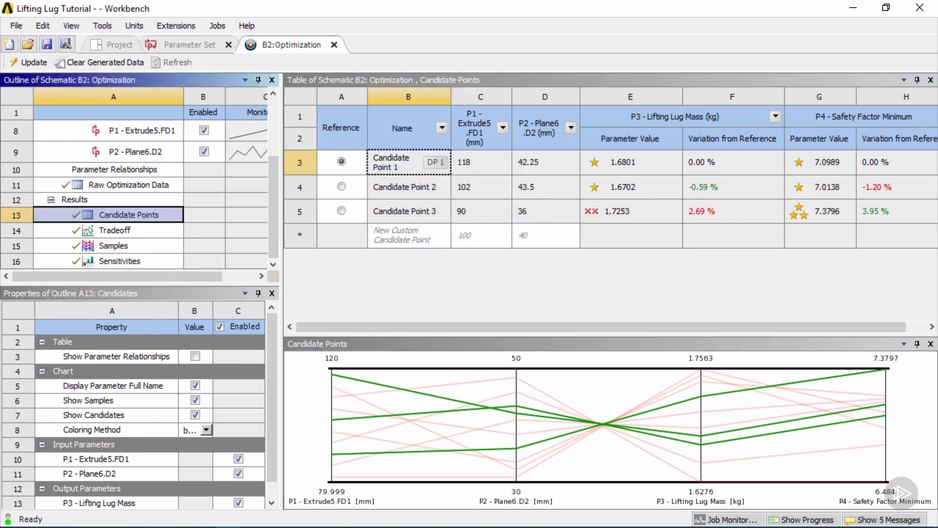
pyautogui.click(193, 45)
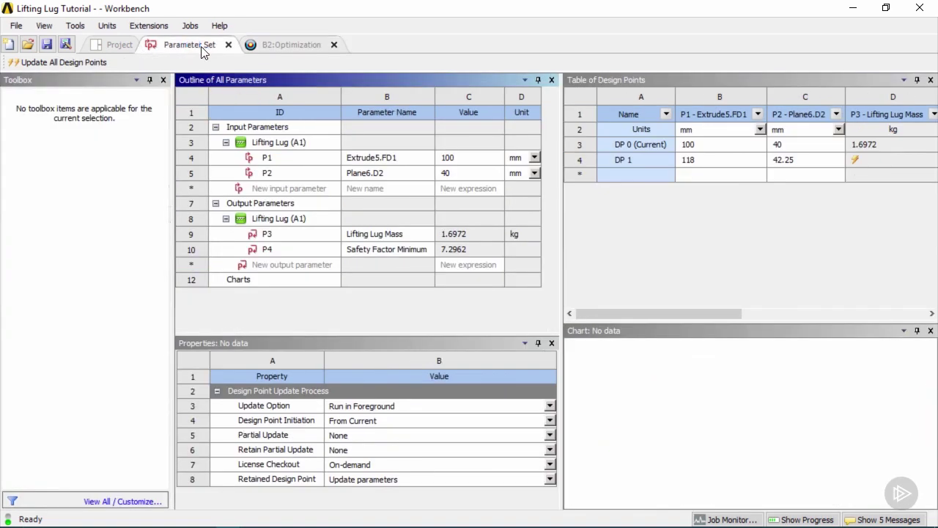
pyautogui.click(647, 159)
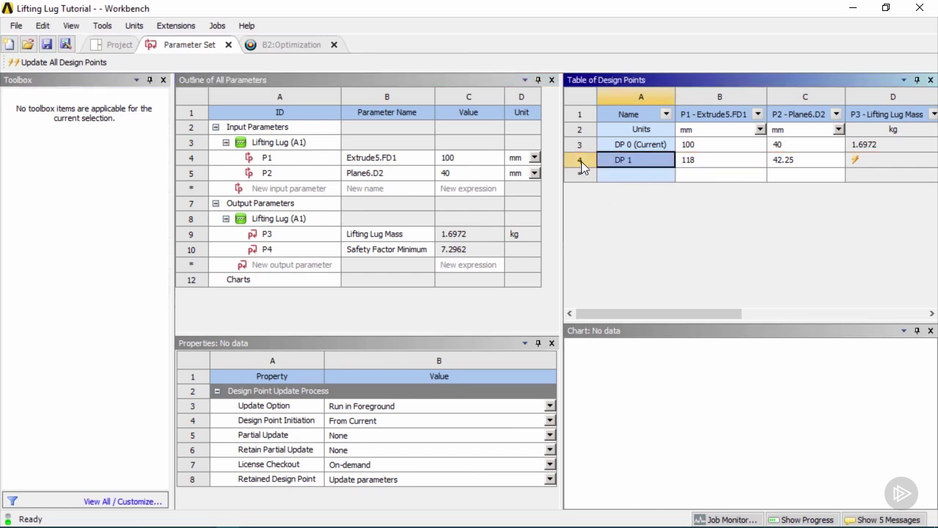
pyautogui.click(97, 63)
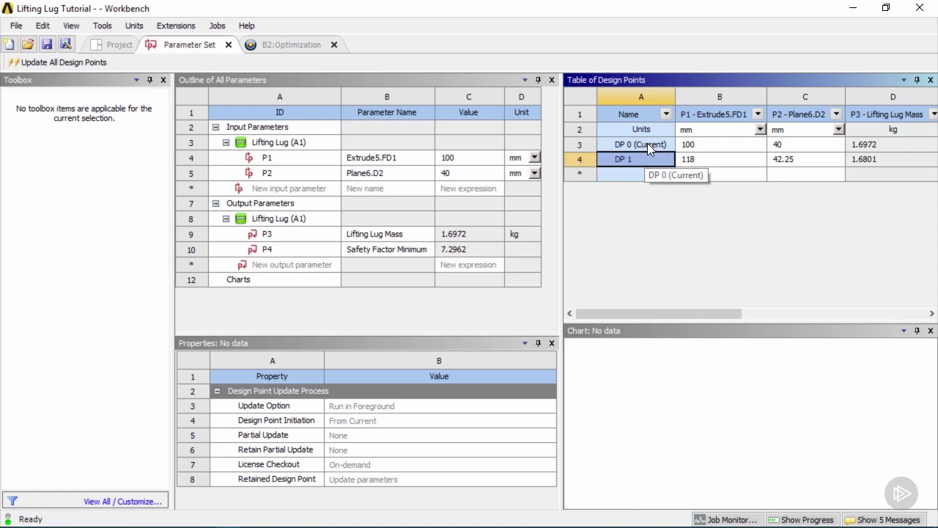
pyautogui.click(647, 144)
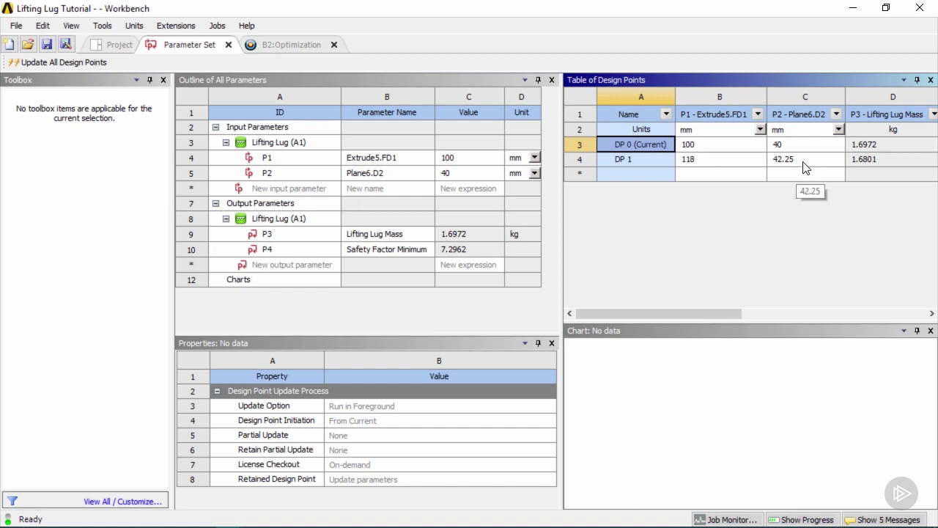
pyautogui.moveTo(720, 315); pyautogui.dragTo(816, 313)
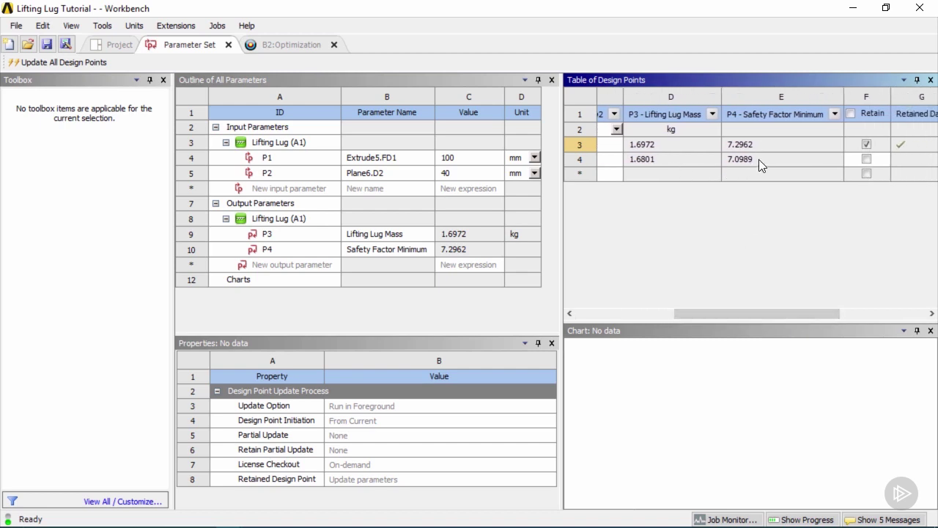
pyautogui.moveTo(778, 312); pyautogui.dragTo(865, 313)
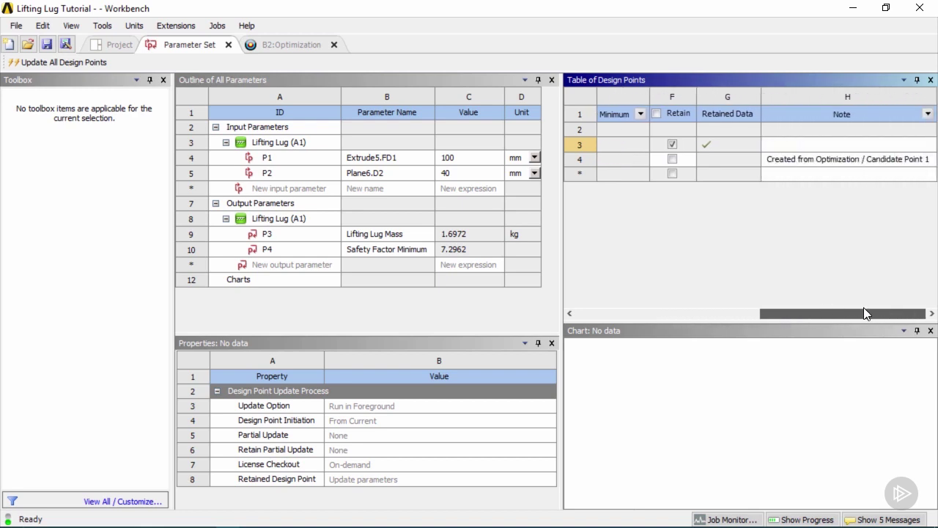
pyautogui.moveTo(864, 308); pyautogui.dragTo(645, 293)
# - Copy DP 1's inputs (118, 42.25 mm) to Current, update all, and select Geometry
pyautogui.rightClick(648, 162)
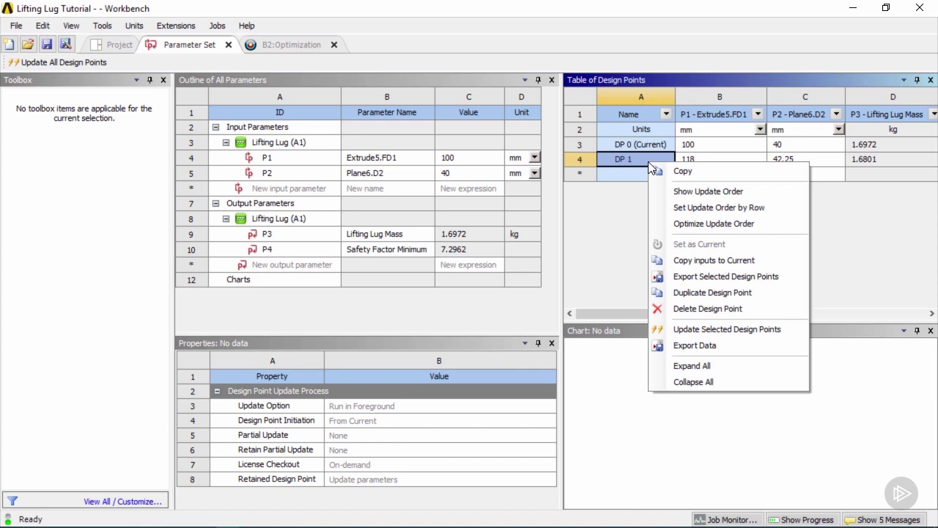
pyautogui.click(744, 262)
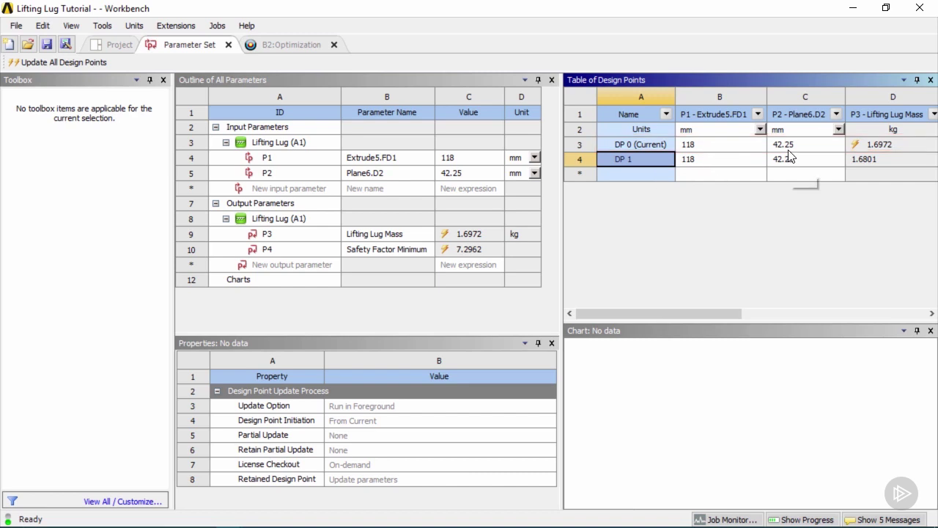
pyautogui.click(658, 144)
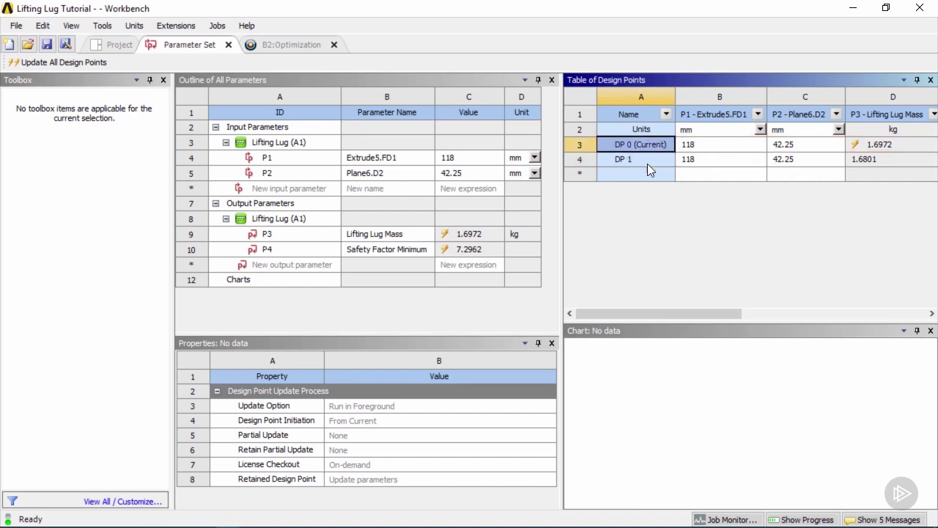
pyautogui.click(67, 67)
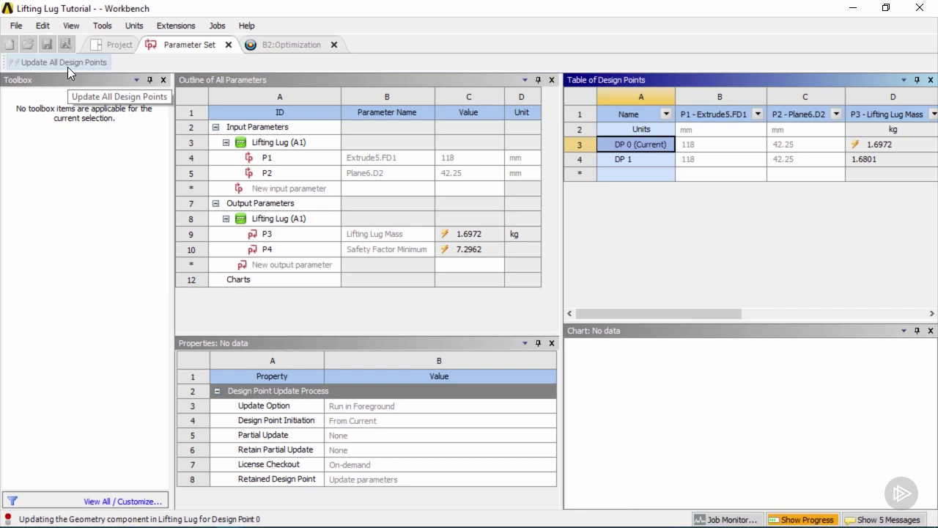
pyautogui.click(117, 46)
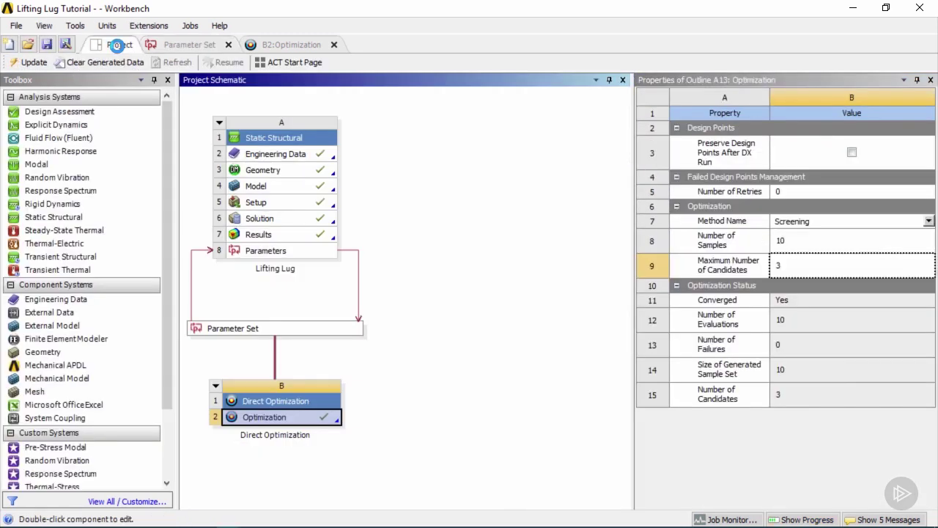
pyautogui.click(281, 175)
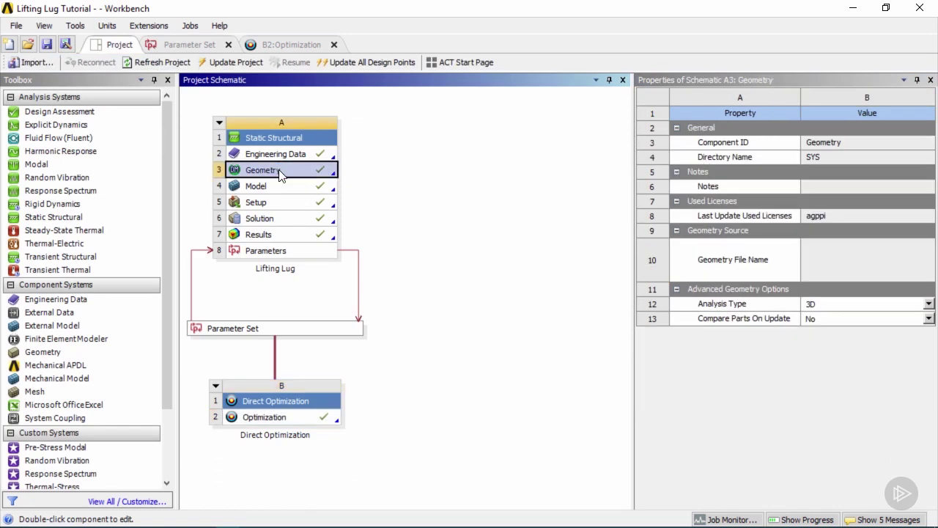
pyautogui.doubleClick(279, 173)
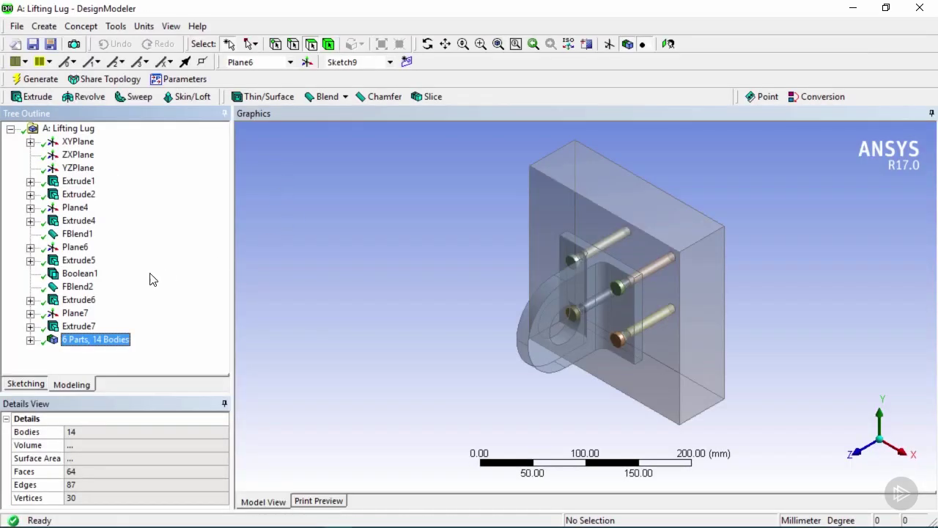
pyautogui.click(77, 260)
pyautogui.moveTo(224, 458); pyautogui.dragTo(225, 475)
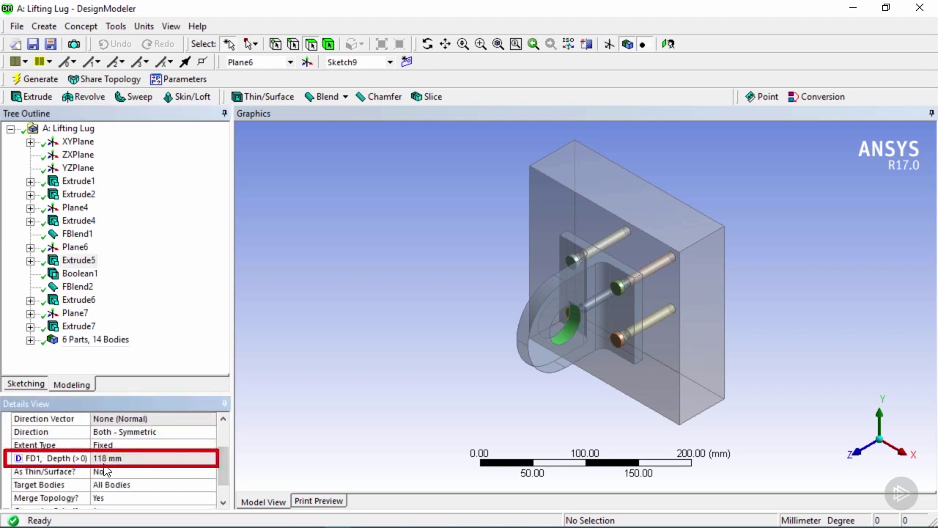
pyautogui.click(31, 261)
pyautogui.click(93, 275)
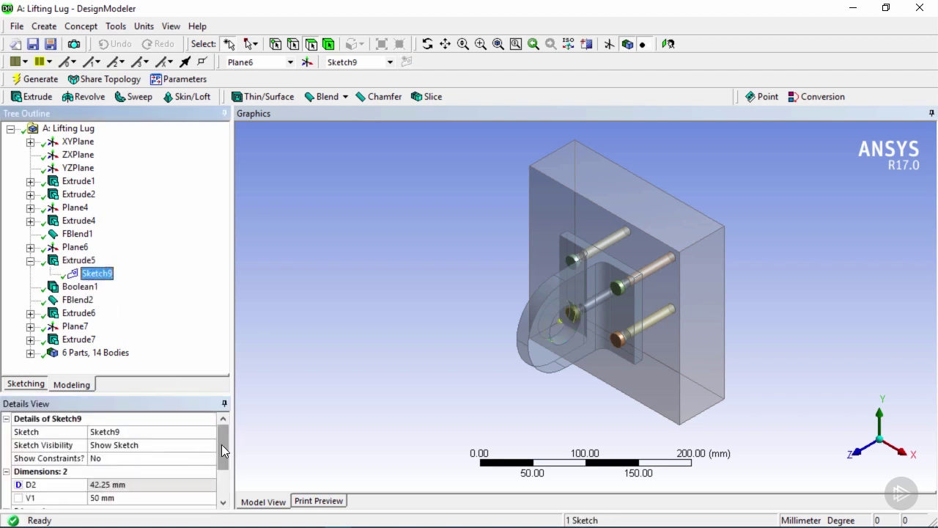
pyautogui.moveTo(221, 444); pyautogui.dragTo(221, 454)
pyautogui.moveTo(565, 341)
pyautogui.mouseDown(button='middle')
pyautogui.moveTo(589, 227)
pyautogui.moveTo(494, 269)
pyautogui.moveTo(597, 342)
pyautogui.moveTo(562, 318)
pyautogui.moveTo(581, 261)
pyautogui.mouseUp(button='middle')
pyautogui.click(78, 260)
pyautogui.moveTo(417, 357)
pyautogui.mouseDown(button='middle')
pyautogui.moveTo(464, 328)
pyautogui.moveTo(527, 333)
pyautogui.moveTo(427, 347)
pyautogui.moveTo(427, 356)
pyautogui.mouseUp(button='middle')
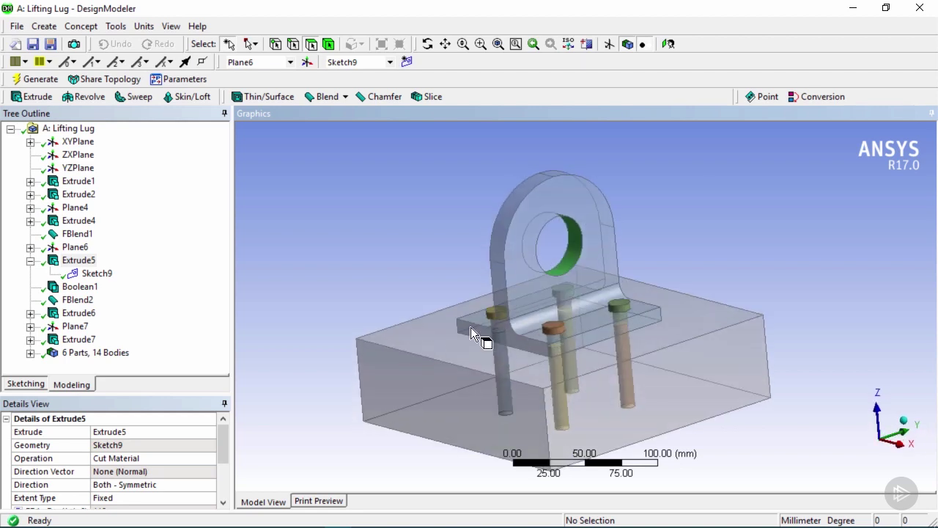
pyautogui.click(920, 9)
pyautogui.click(280, 236)
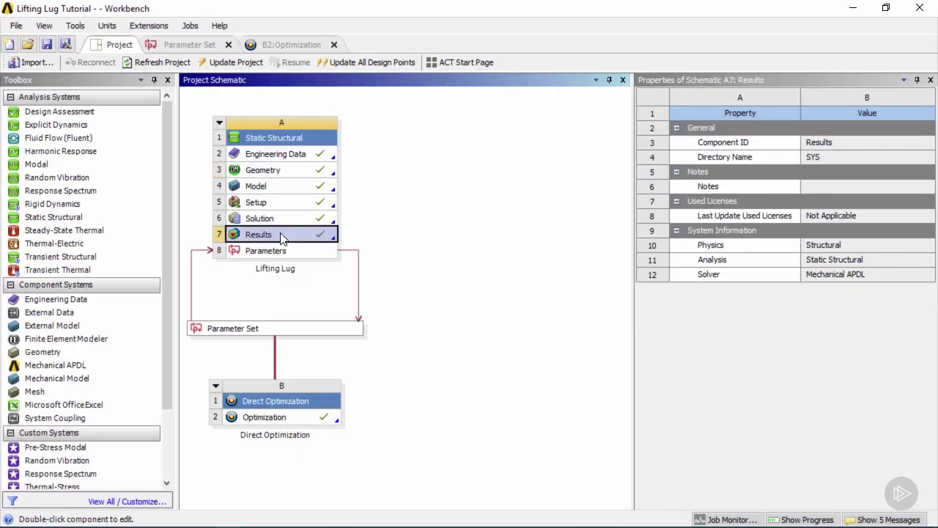
pyautogui.doubleClick(280, 236)
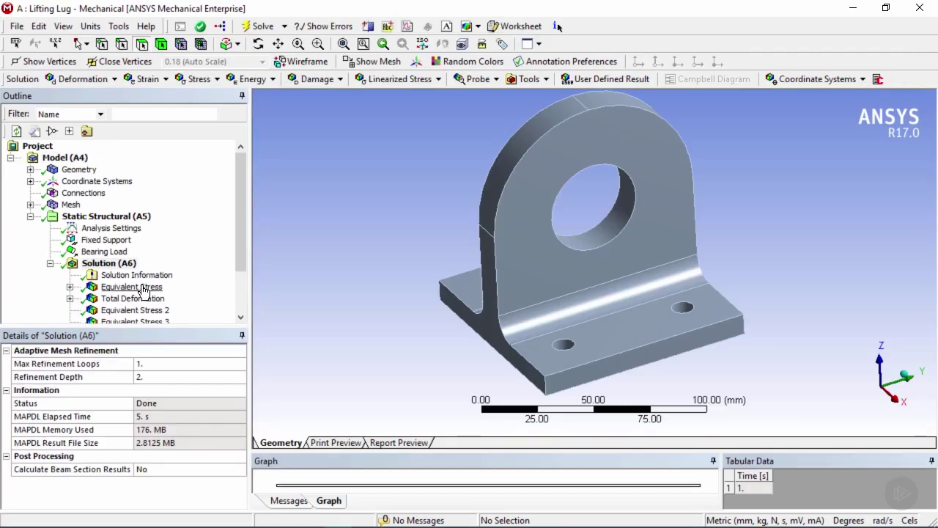
pyautogui.click(132, 287)
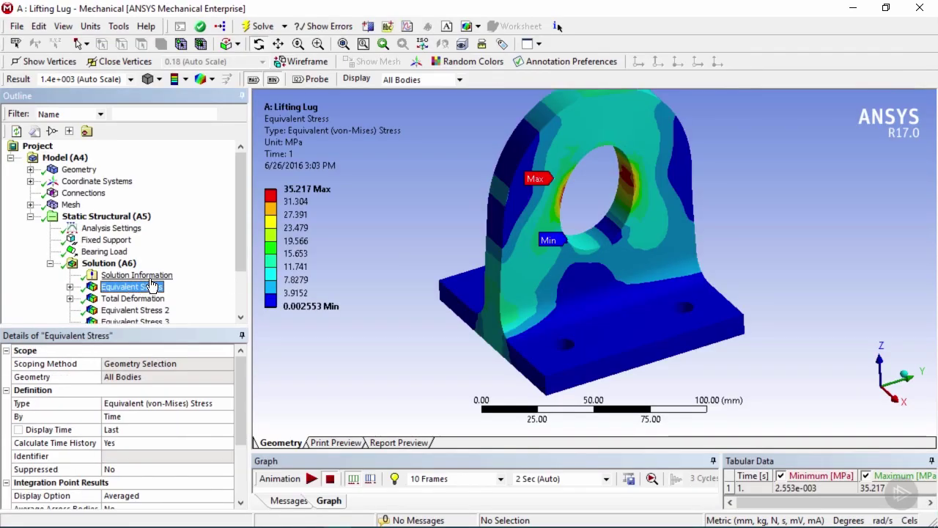
pyautogui.scroll(-2, 228, 264)
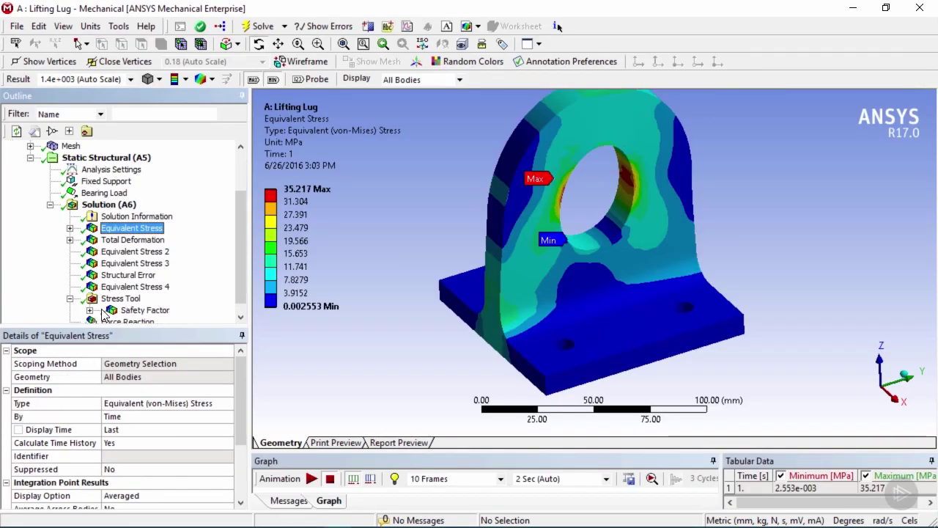
pyautogui.click(119, 310)
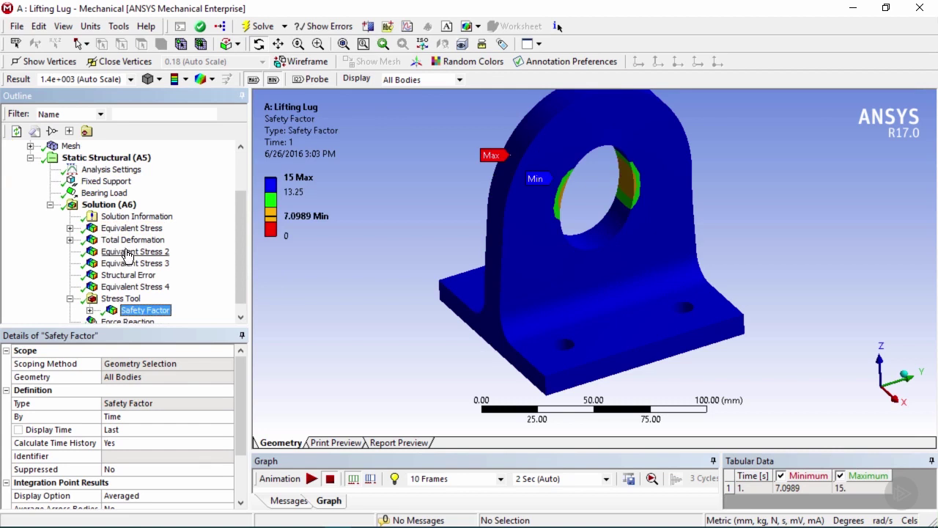
pyautogui.moveTo(246, 236); pyautogui.dragTo(245, 183)
pyautogui.click(30, 169)
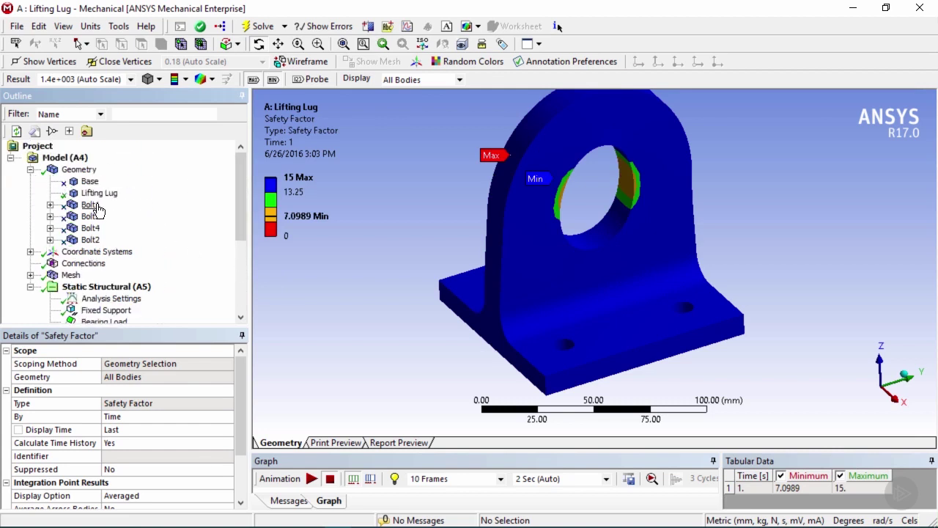
pyautogui.click(98, 192)
pyautogui.scroll(-3, 79, 484)
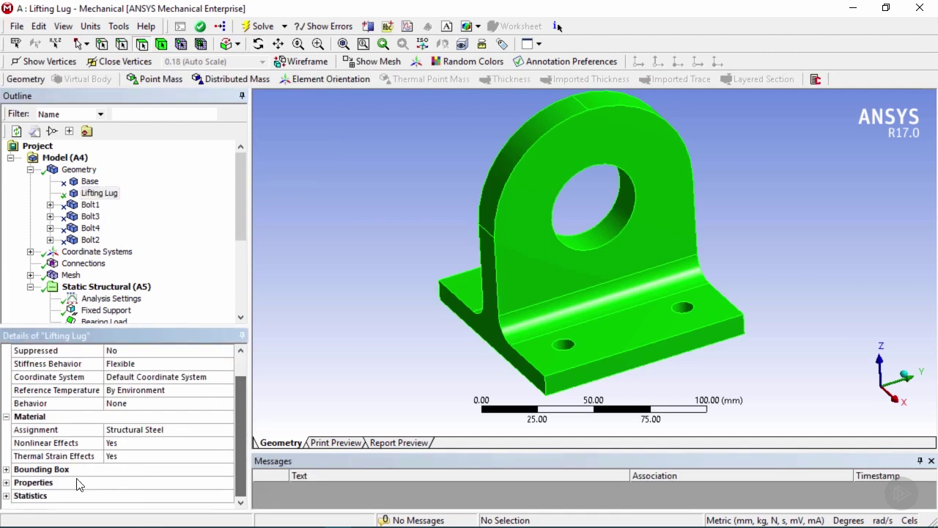
pyautogui.click(5, 482)
pyautogui.scroll(-1, 68, 485)
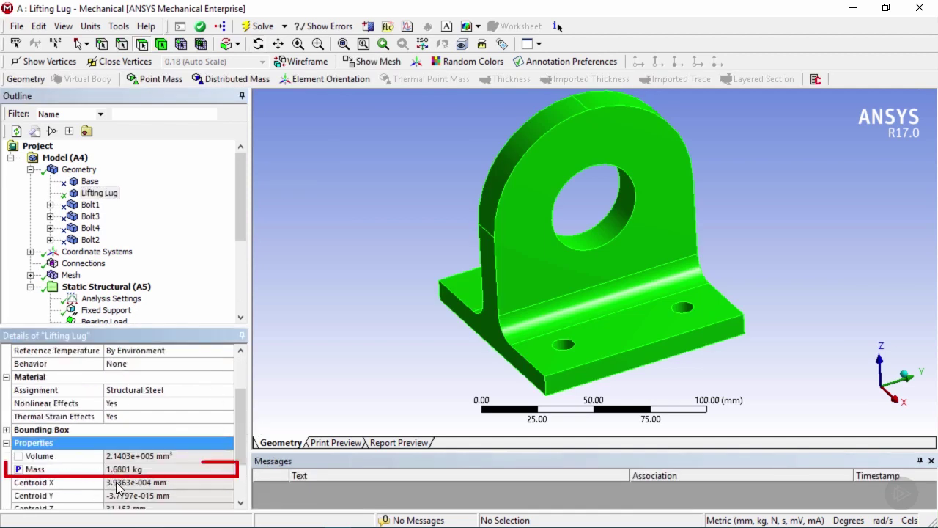
pyautogui.moveTo(239, 192); pyautogui.dragTo(236, 263)
pyautogui.click(136, 228)
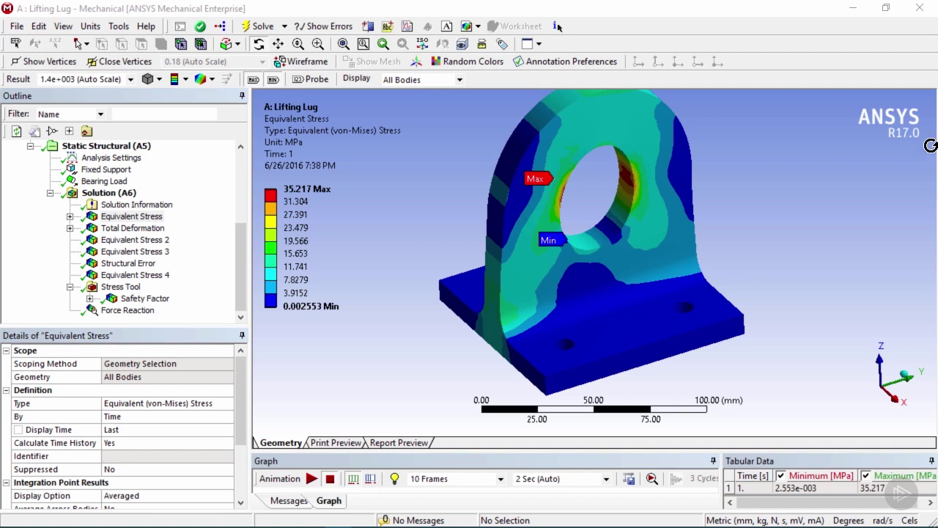
pyautogui.click(852, 8)
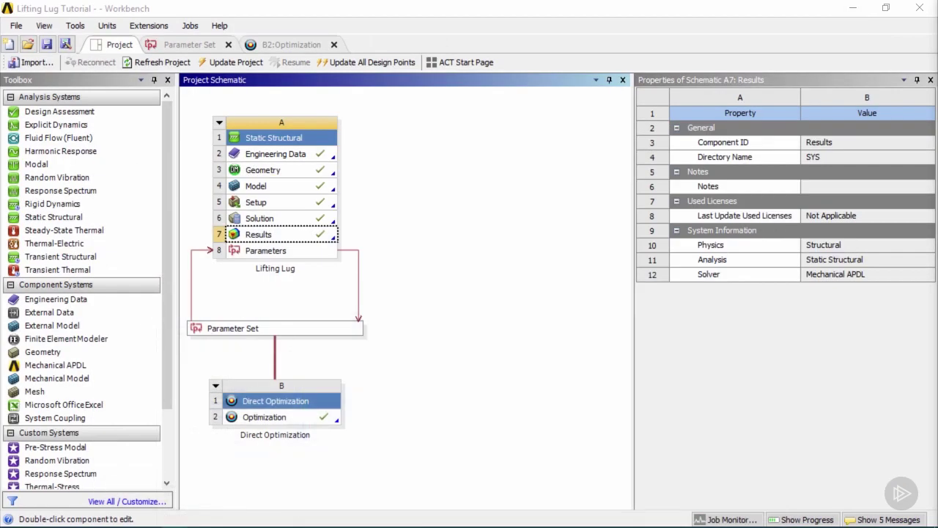